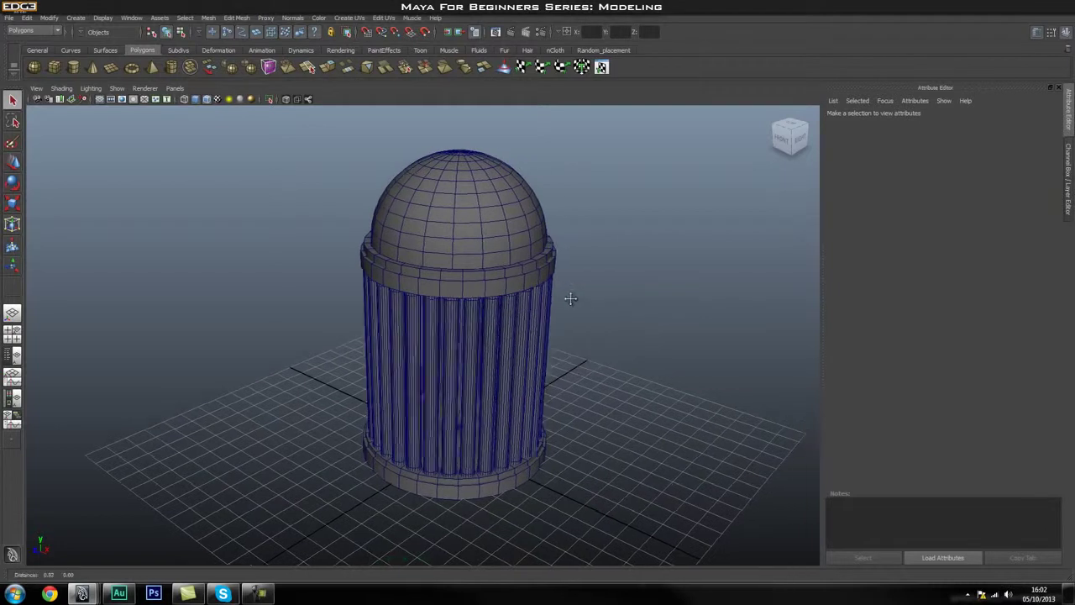
Examine the domed, columned model from the side and in perspective.
click(460, 194)
click(649, 277)
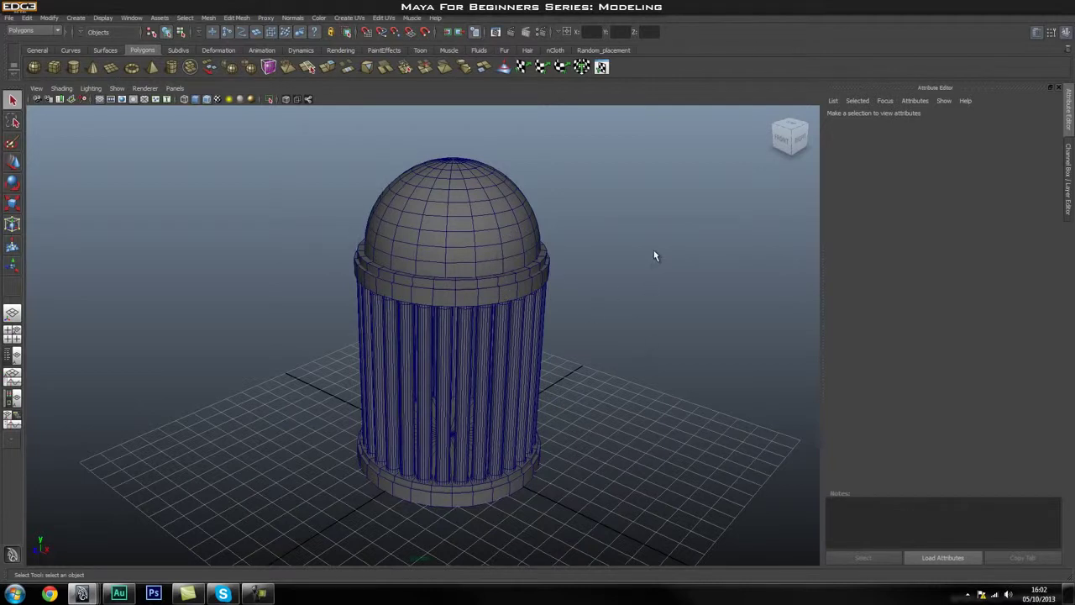
alt+drag(595, 311, 554, 319)
key(space)
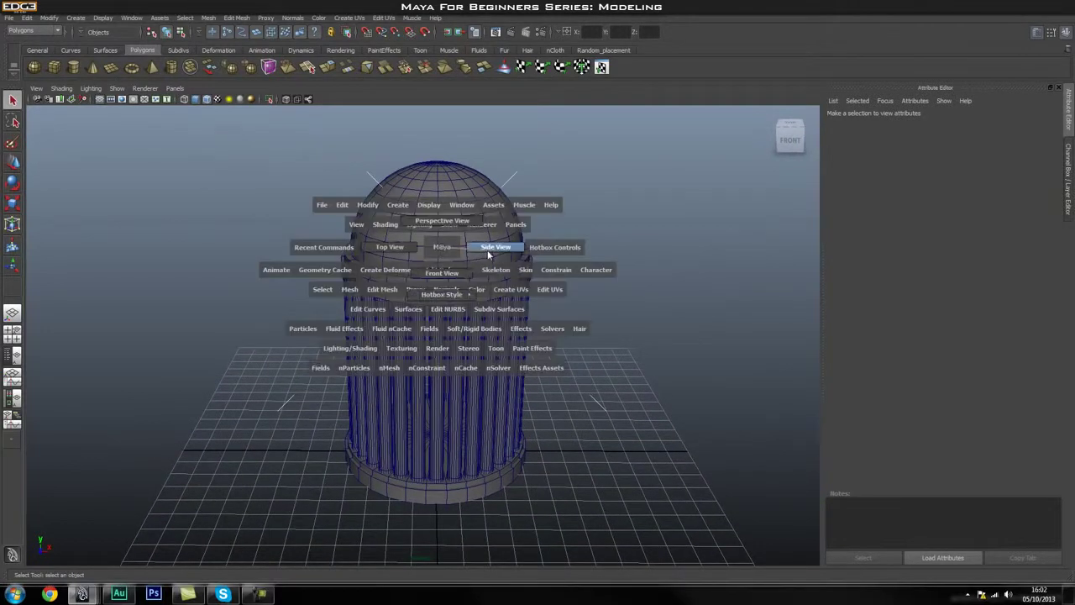
click(488, 248)
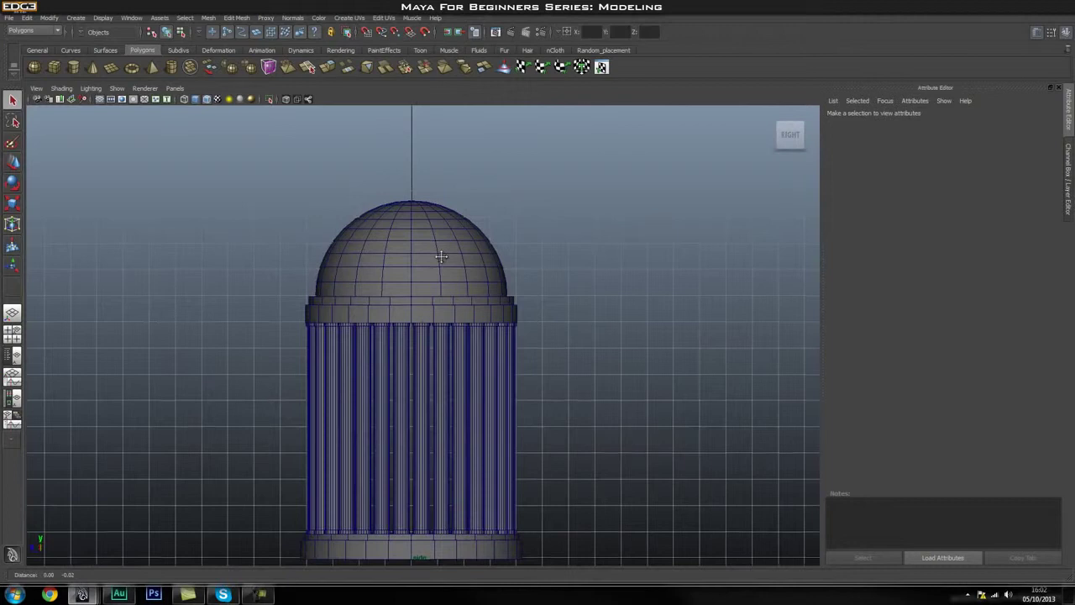
mouse_move(463, 244)
alt+middle_down()
mouse_move(463, 232)
mouse_move(466, 253)
alt+middle_up()
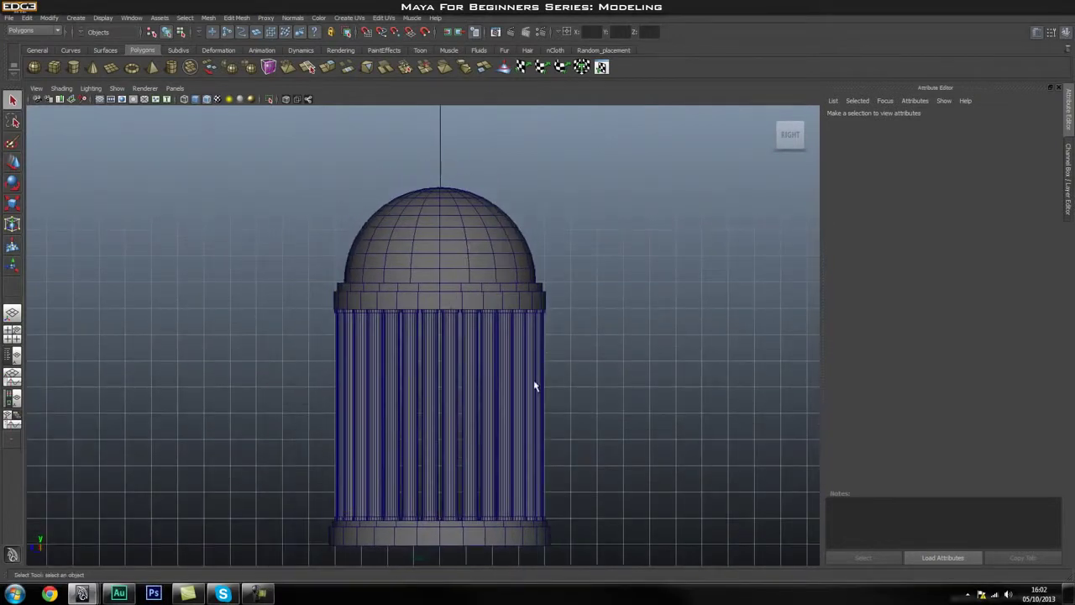
key(space)
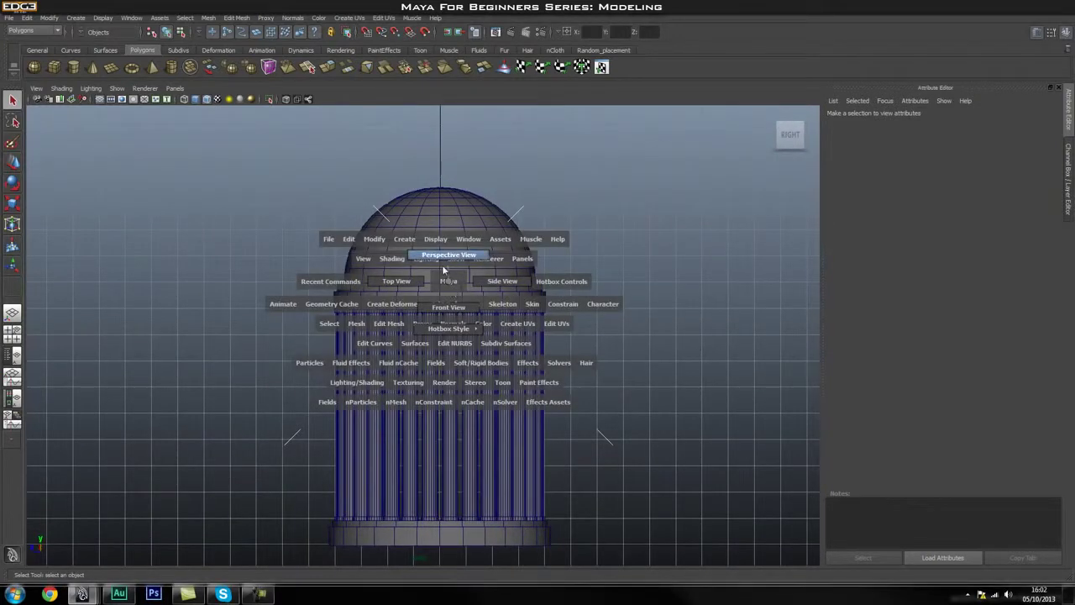
click(457, 269)
alt+drag(456, 254, 494, 292)
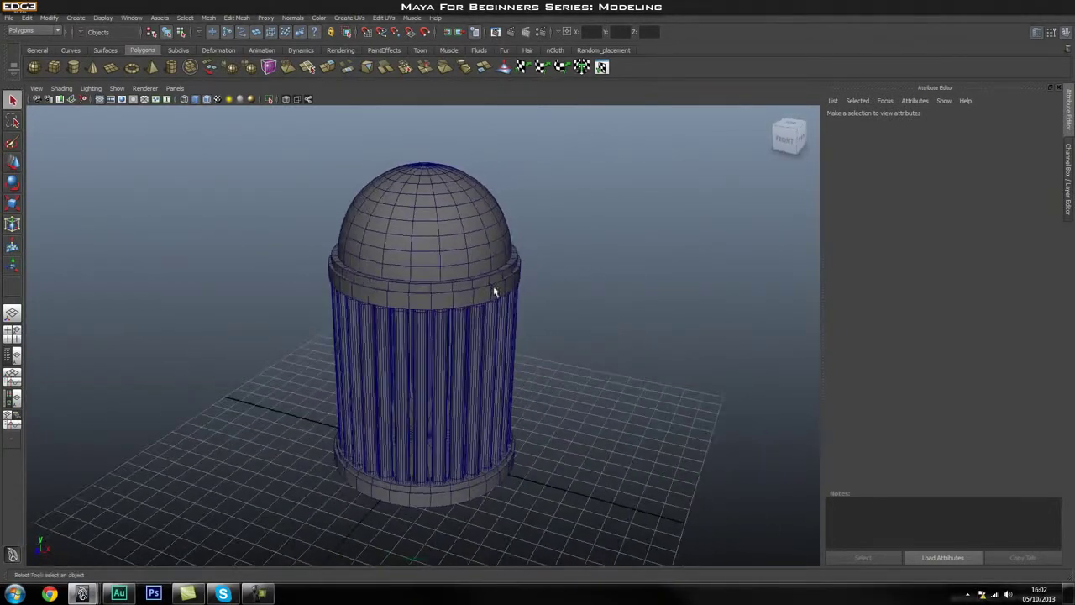
In the side view, draw a polygon pipe from the dome's base centre, arching just outside the dome, with a radius of about 3.9.
key(space)
drag(408, 246, 448, 248)
alt+middle_drag(484, 229, 433, 243)
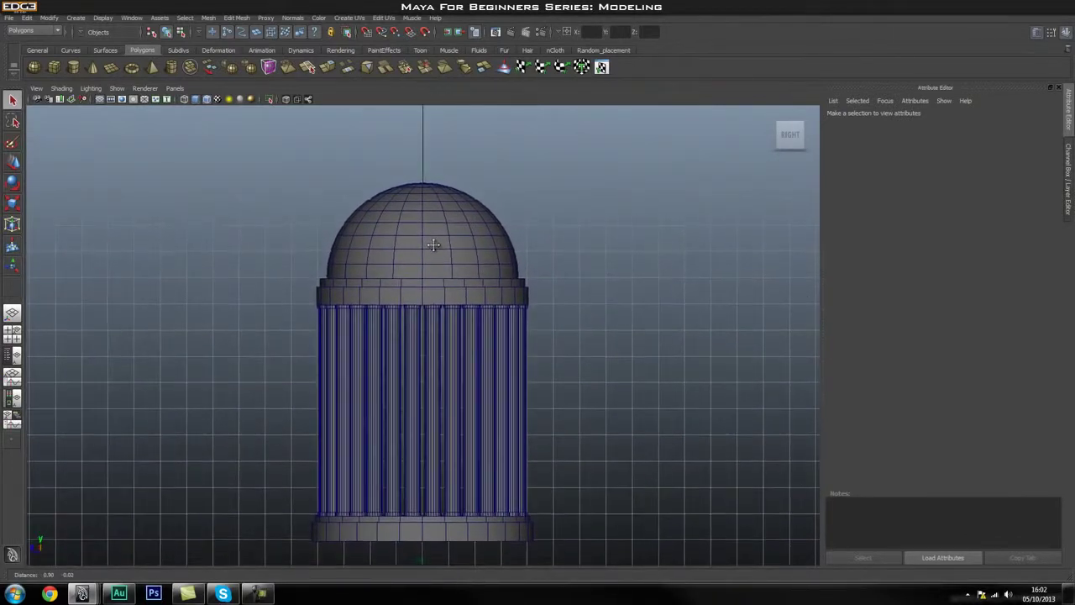
alt+right_drag(406, 247, 456, 221)
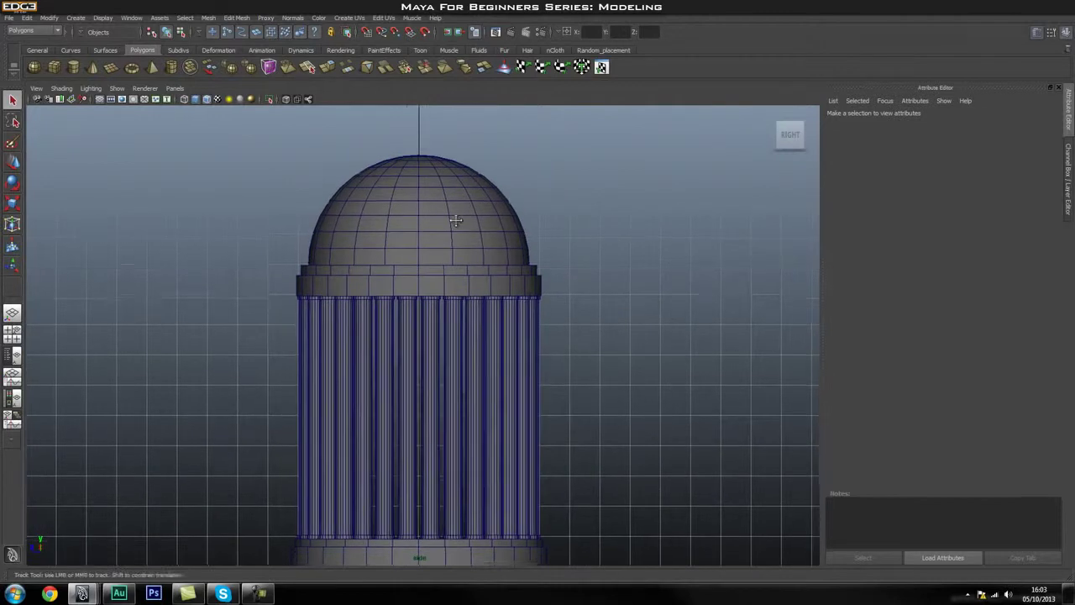
alt+middle_drag(455, 220, 461, 247)
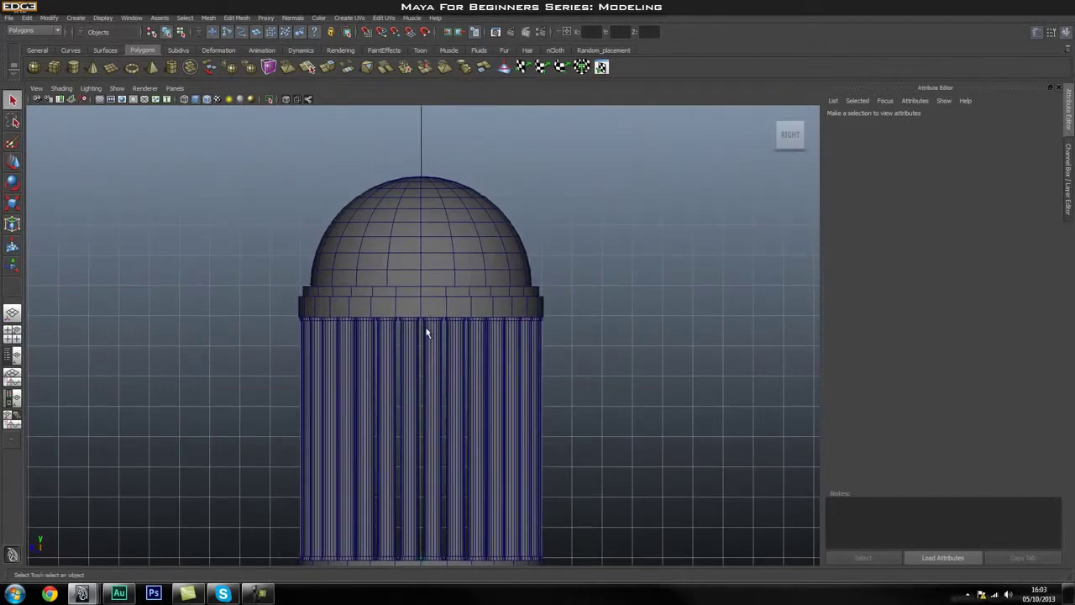
alt+right_drag(546, 370, 504, 377)
alt+middle_drag(504, 377, 461, 329)
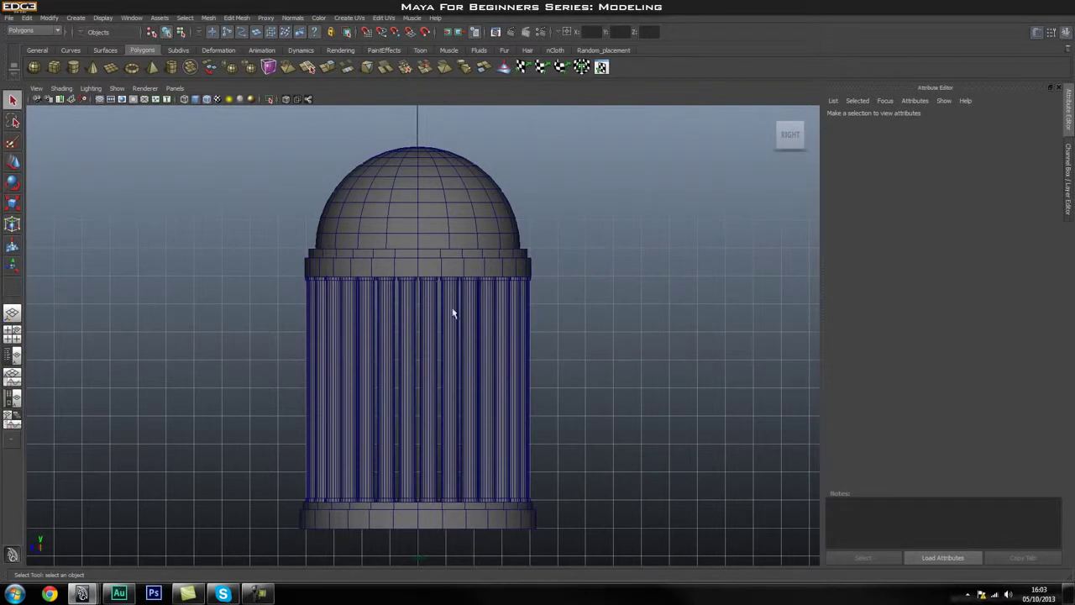
alt+middle_drag(401, 251, 405, 275)
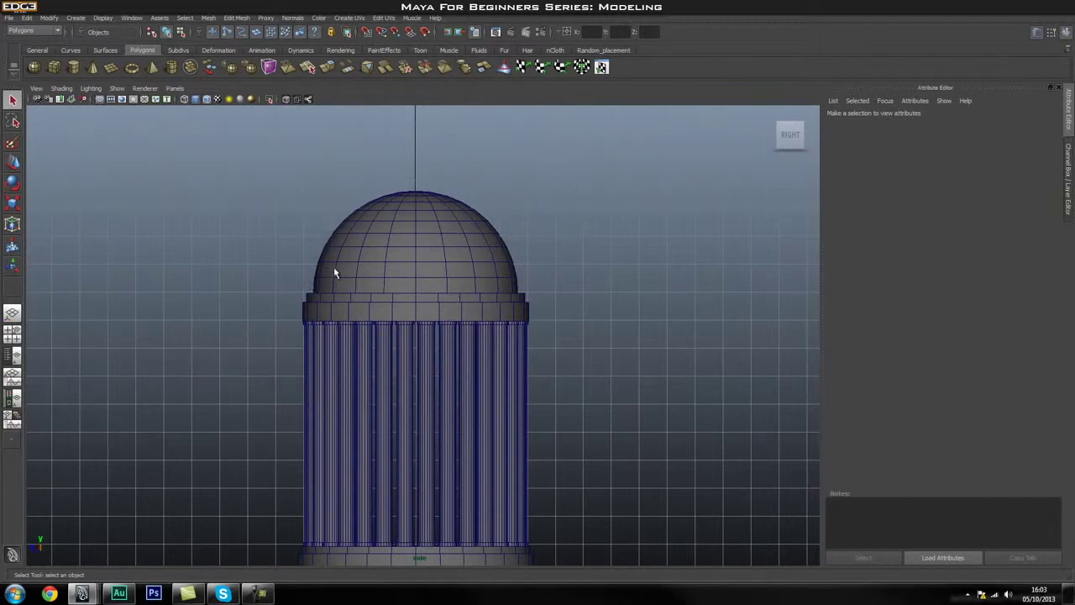
click(176, 71)
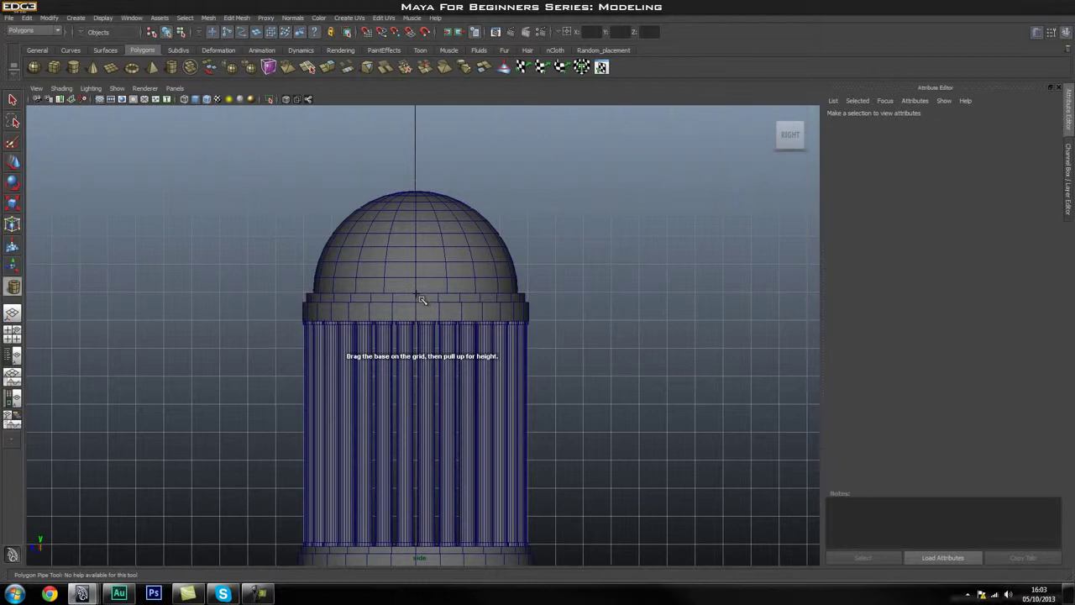
drag(423, 300, 444, 404)
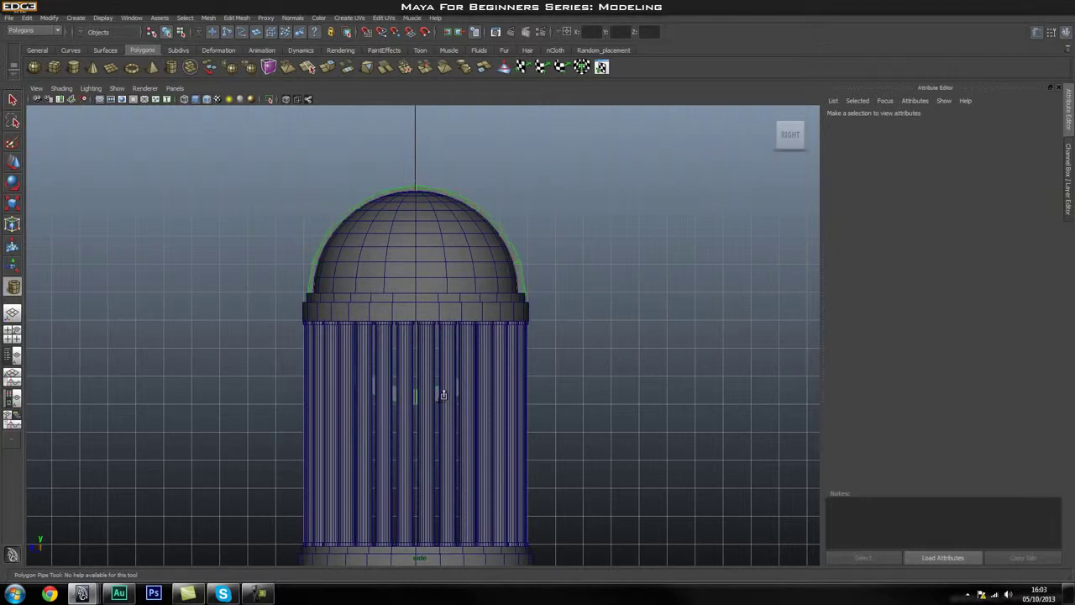
In the front view, snap the pipe to the grid centre line so its X translation is 0.
alt+middle_drag(393, 230, 379, 272)
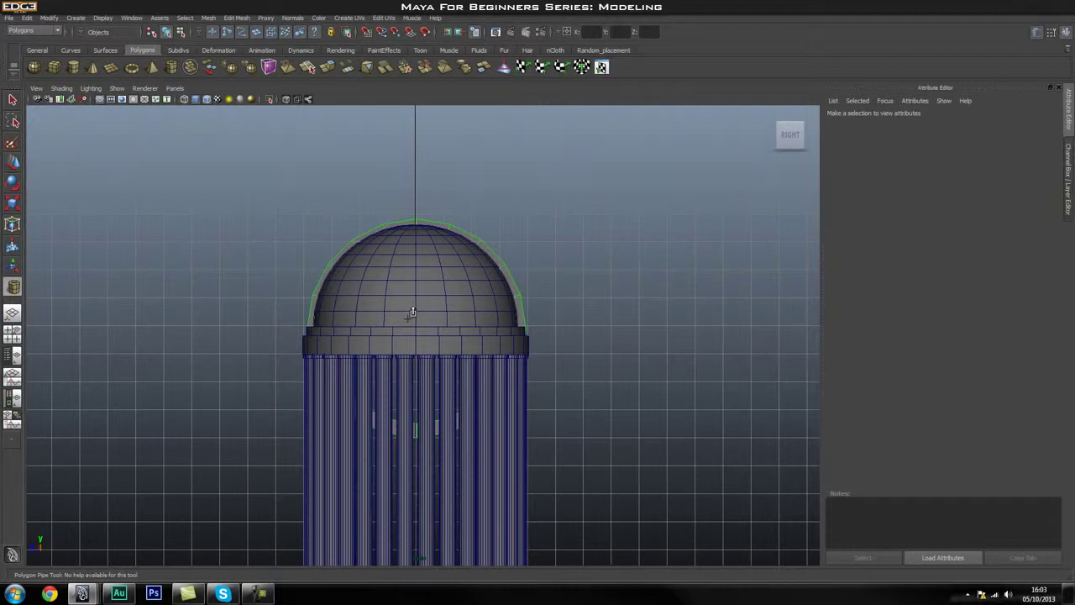
key(space)
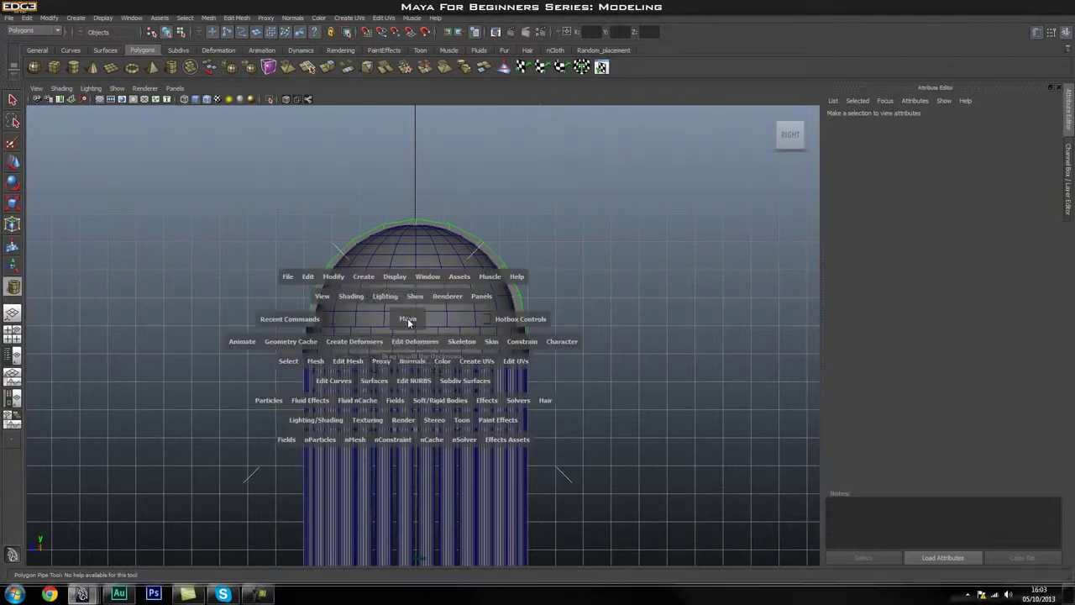
drag(408, 318, 408, 296)
alt+drag(408, 299, 403, 321)
alt+right_drag(404, 322, 529, 377)
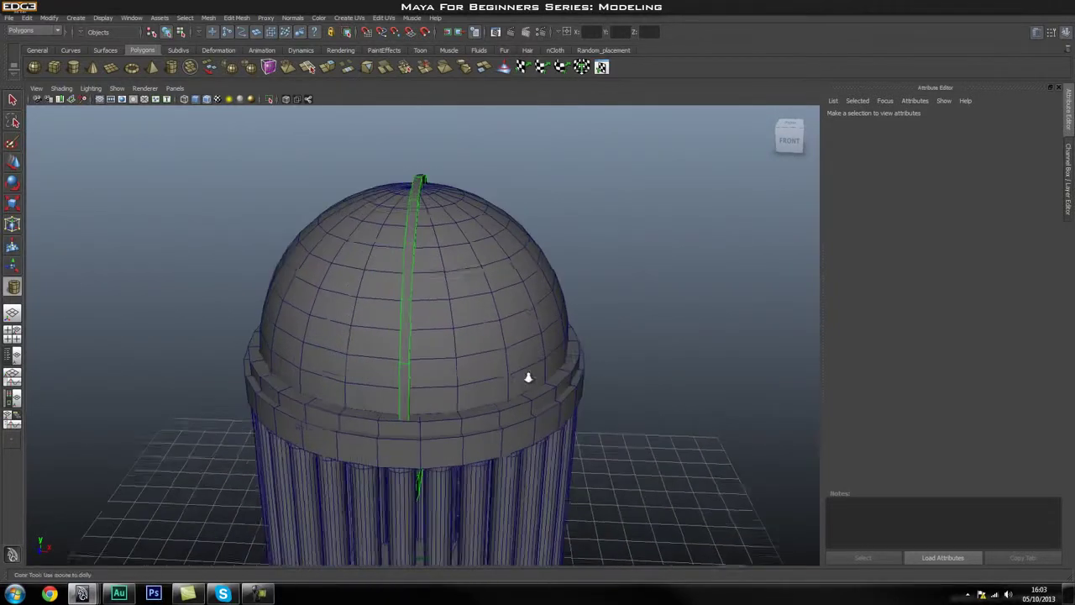
alt+middle_drag(485, 319, 493, 337)
alt+drag(493, 338, 423, 370)
key(space)
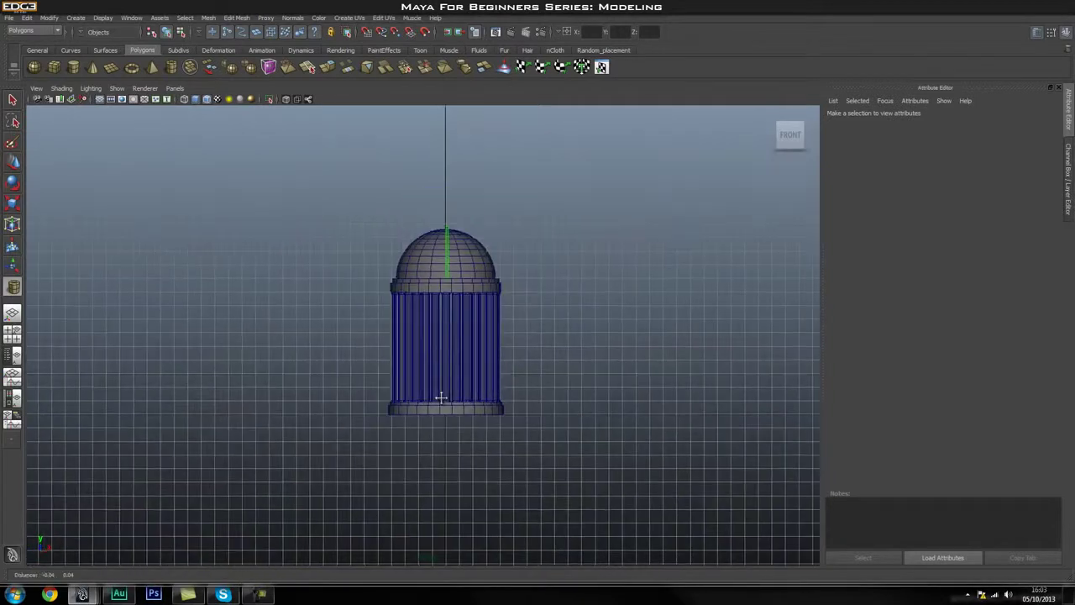
scroll(708, 406, up, 5)
click(520, 359)
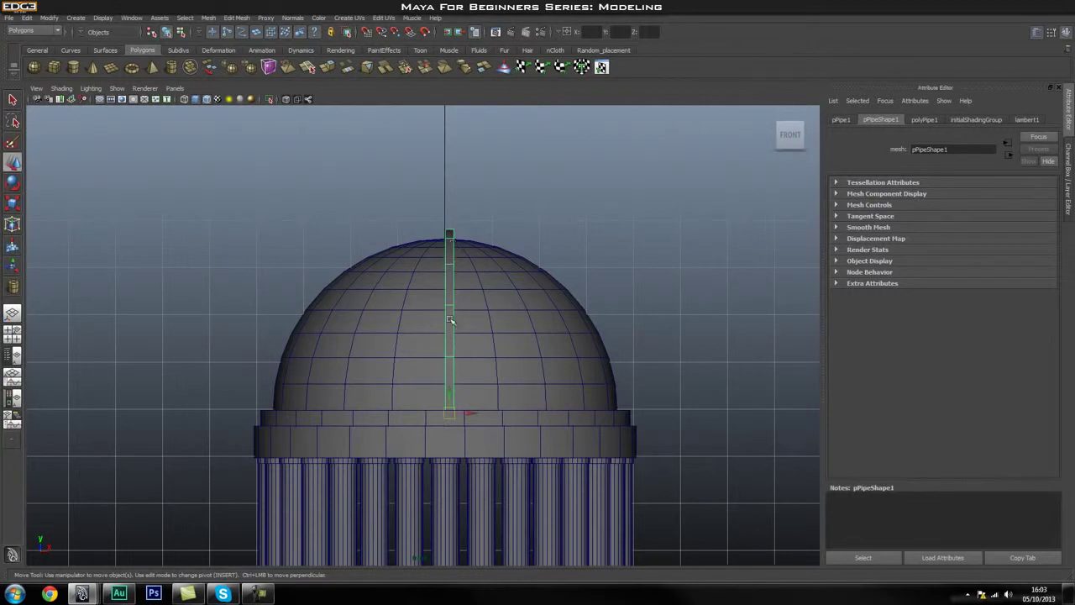
click(469, 413)
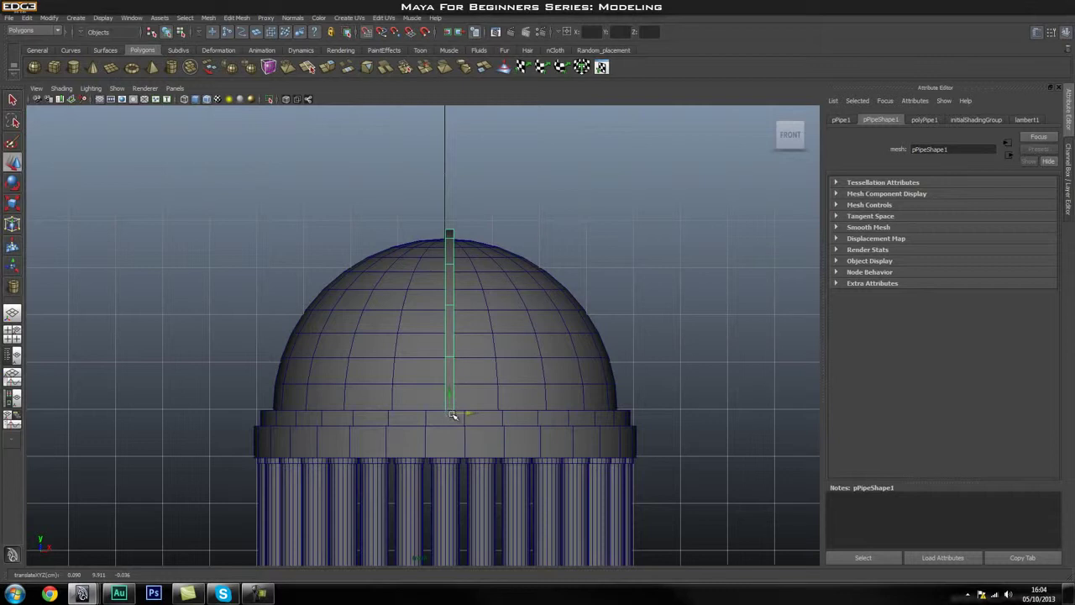
middle_click(445, 220)
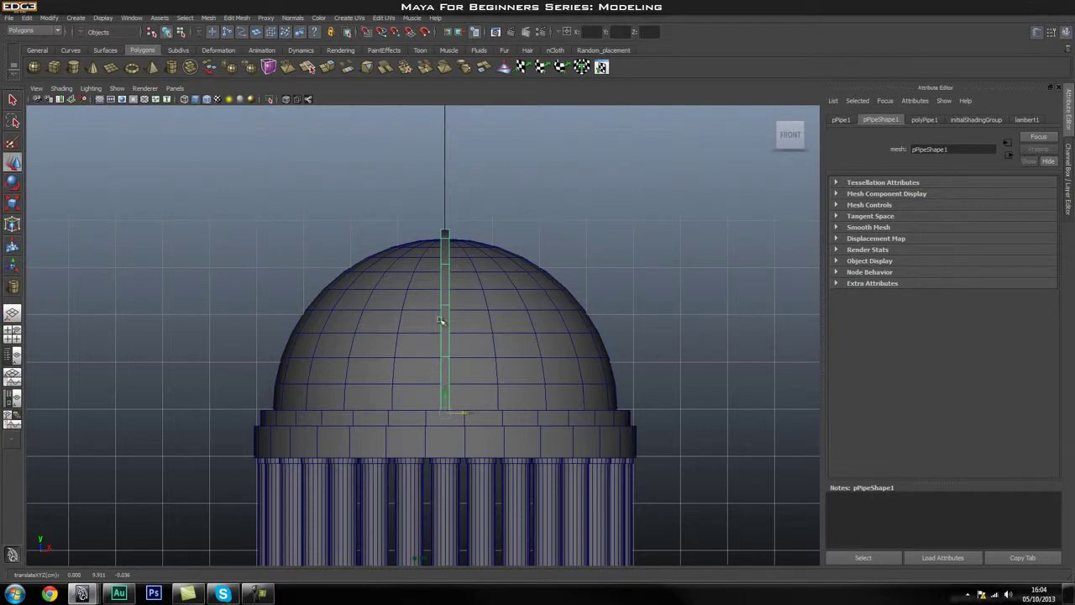
click(513, 216)
Widen the pipe over the dome by scaling it along X to about 2.
key(space)
drag(442, 304, 328, 277)
click(329, 277)
alt+drag(408, 308, 388, 287)
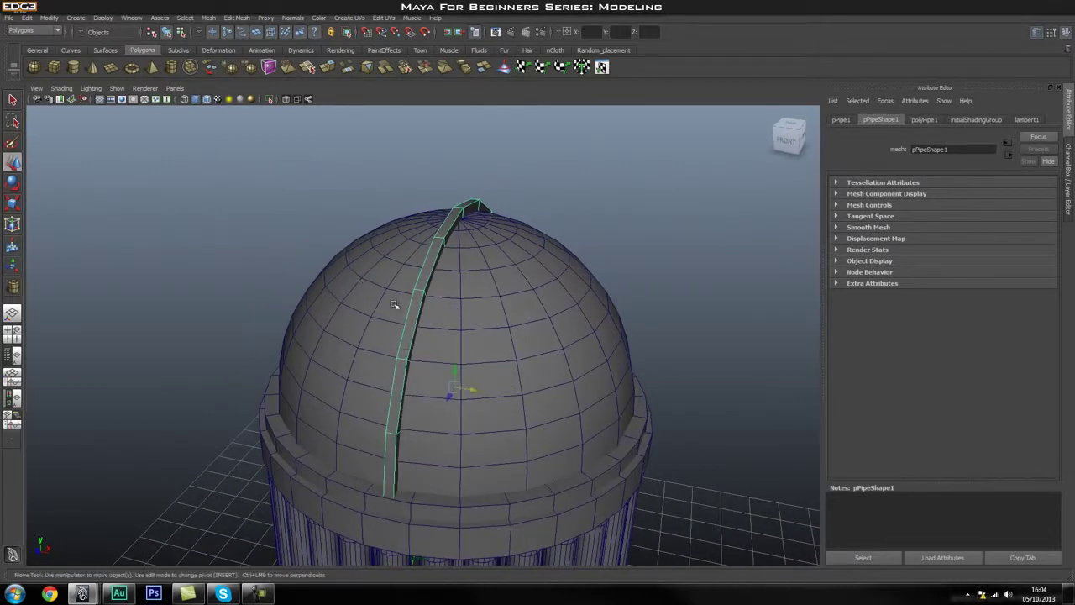
key(r)
drag(481, 393, 503, 406)
click(655, 243)
alt+drag(625, 283, 368, 317)
click(448, 242)
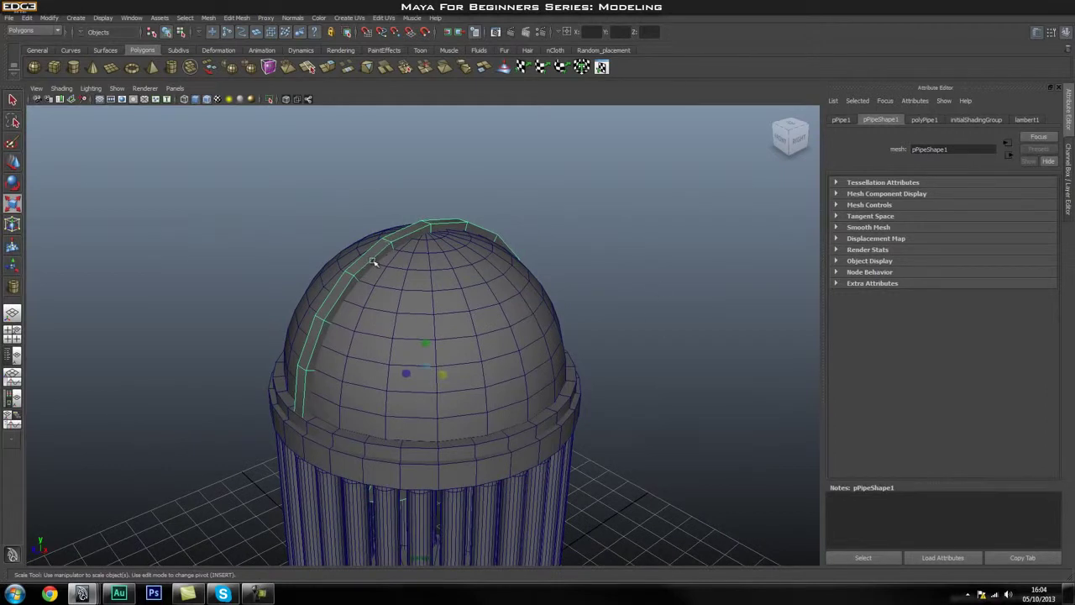
click(613, 302)
mouse_move(631, 336)
alt+mouse_down()
mouse_move(551, 319)
mouse_move(533, 327)
mouse_move(665, 335)
mouse_move(619, 336)
alt+mouse_up()
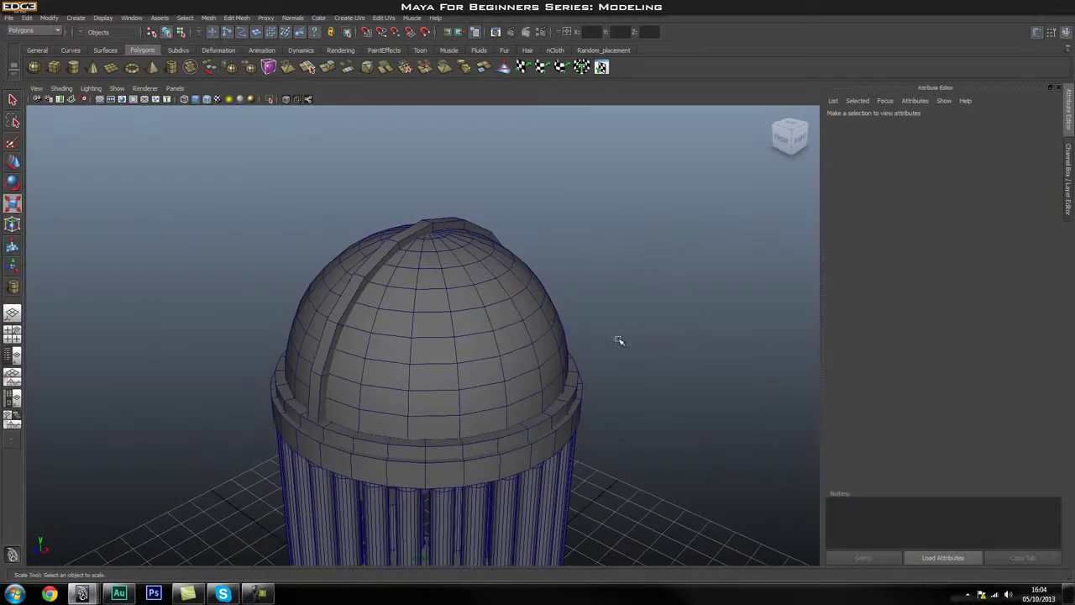
Review the pipe's construction settings, including its radius, thickness and axis subdivisions.
click(366, 271)
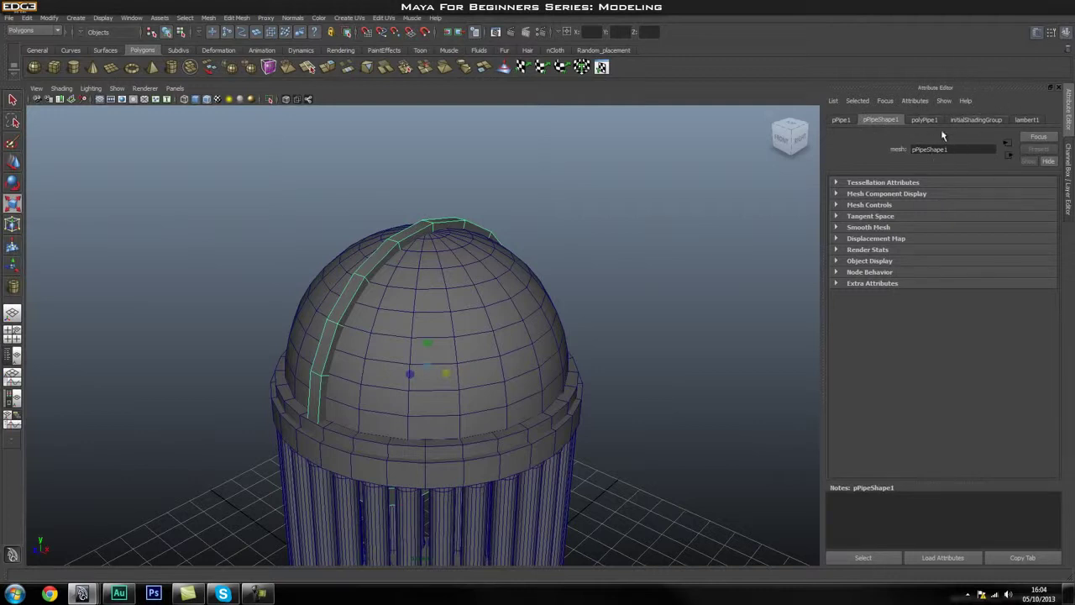
key(ctrl+a)
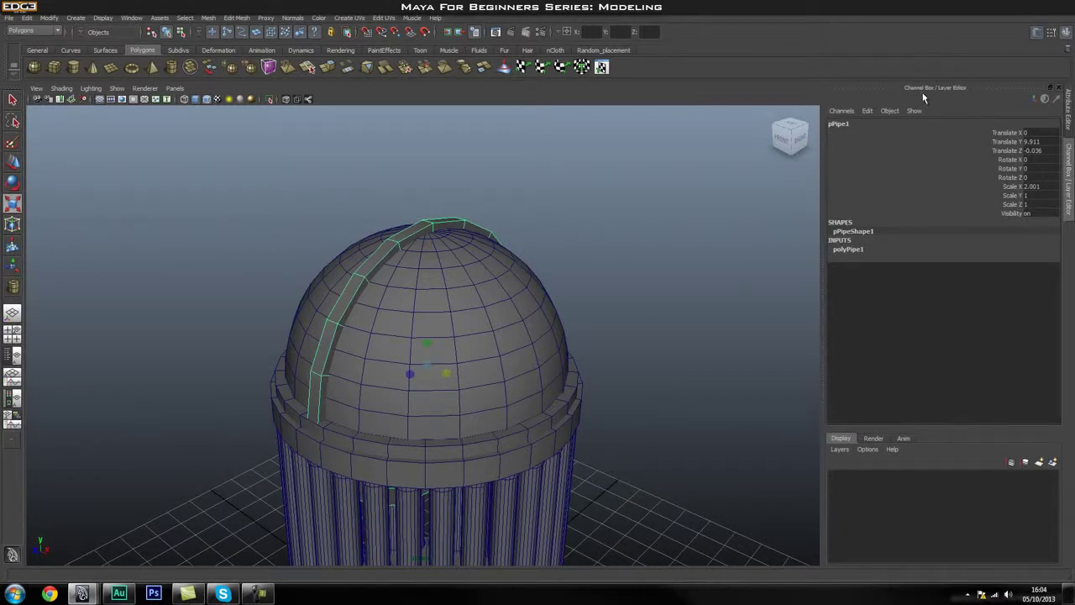
click(850, 251)
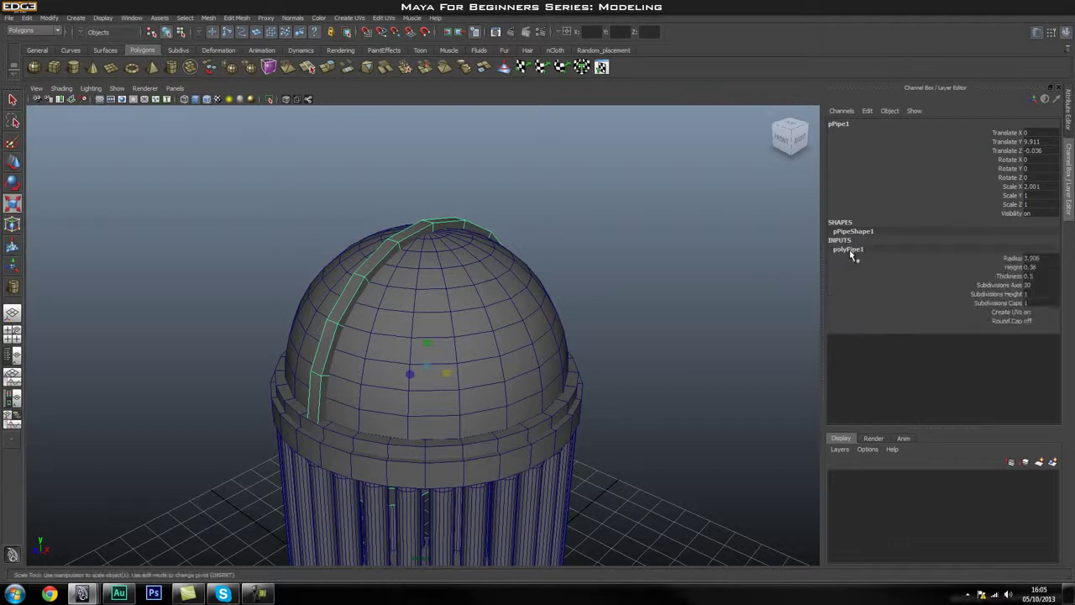
click(1008, 258)
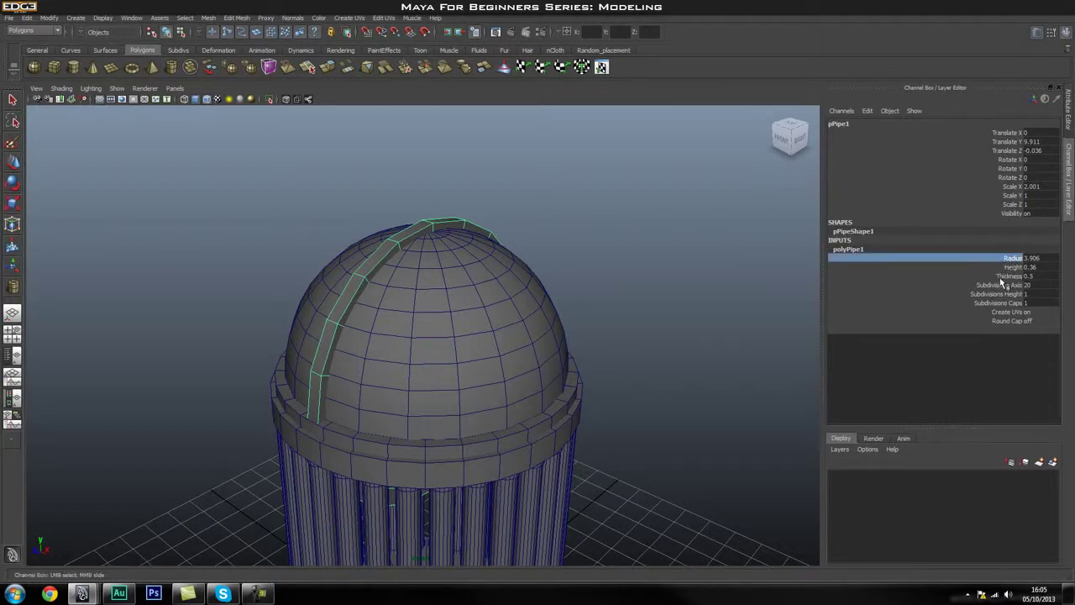
click(998, 277)
click(996, 285)
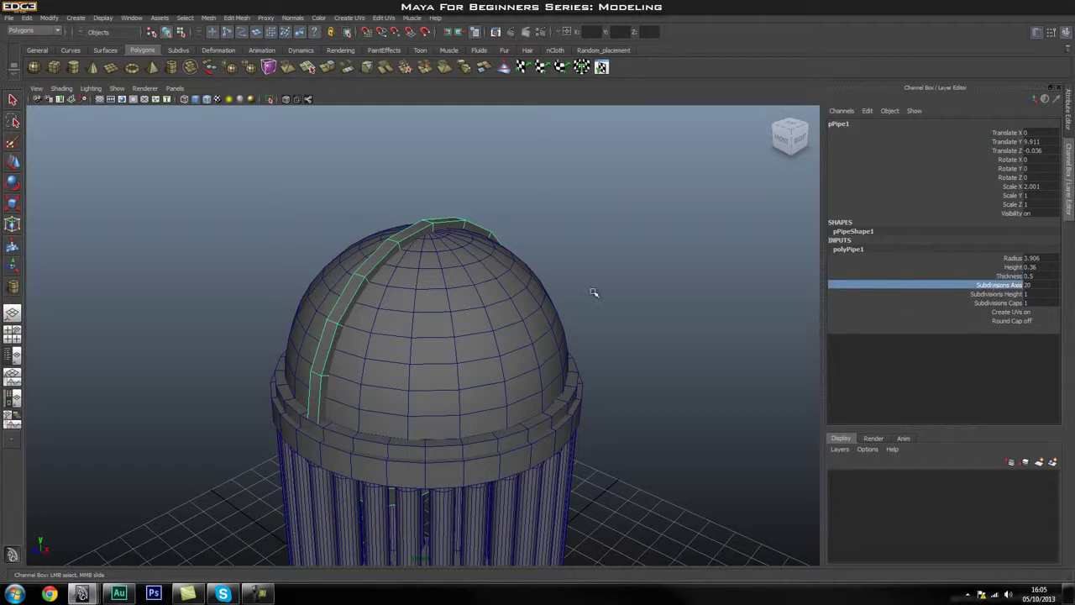
scroll(530, 274, up, 3)
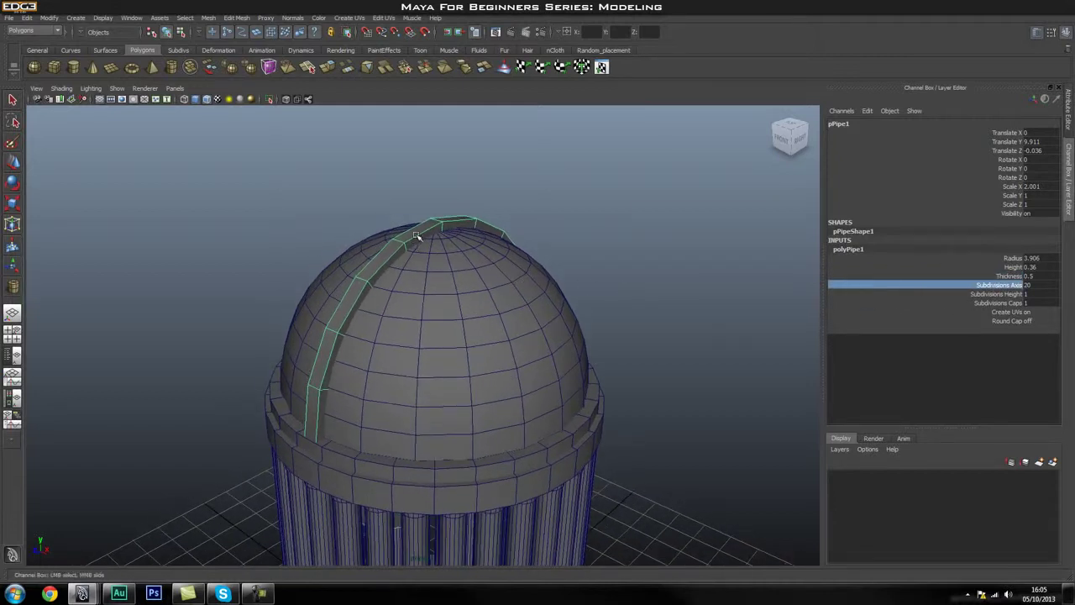
Try adjusting the pipe's axis subdivisions and height subdivisions.
click(463, 299)
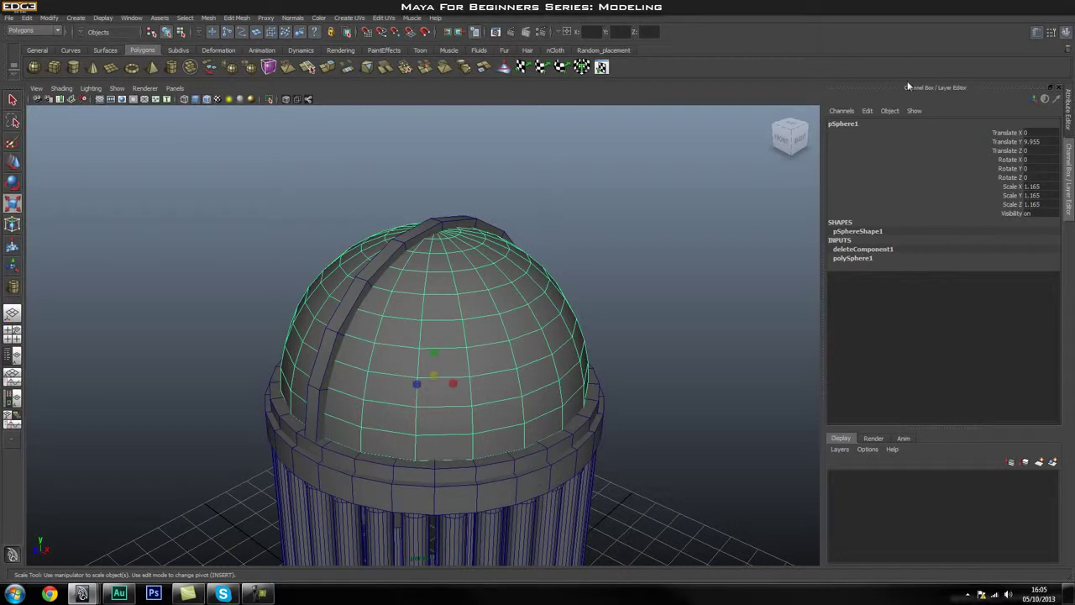
click(400, 246)
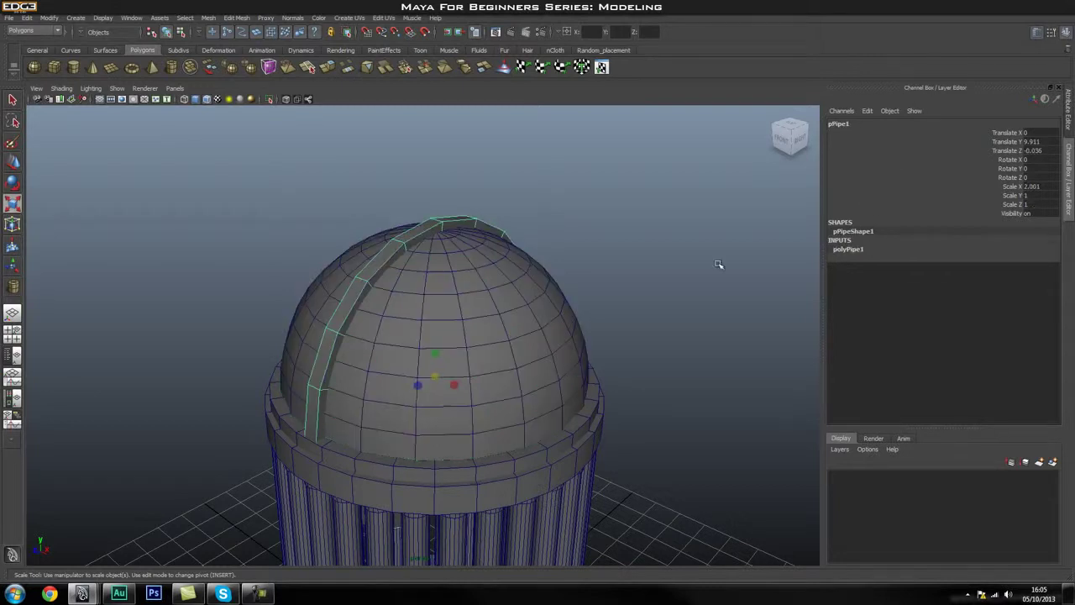
click(850, 250)
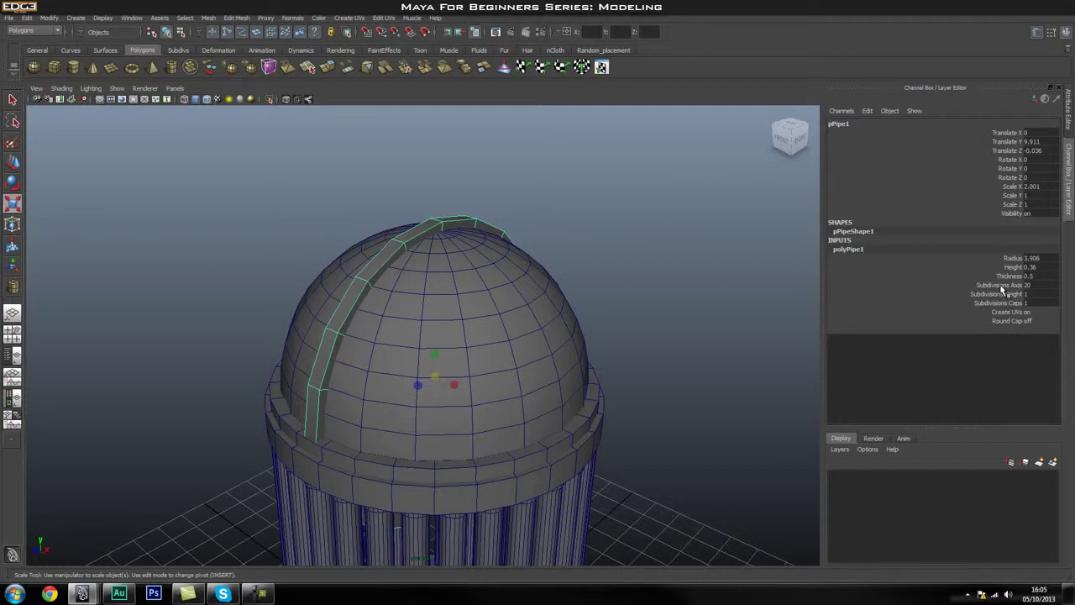
click(1002, 286)
mouse_move(644, 237)
middle_down()
mouse_move(703, 242)
mouse_move(644, 243)
middle_up()
click(997, 294)
middle_drag(689, 274, 716, 283)
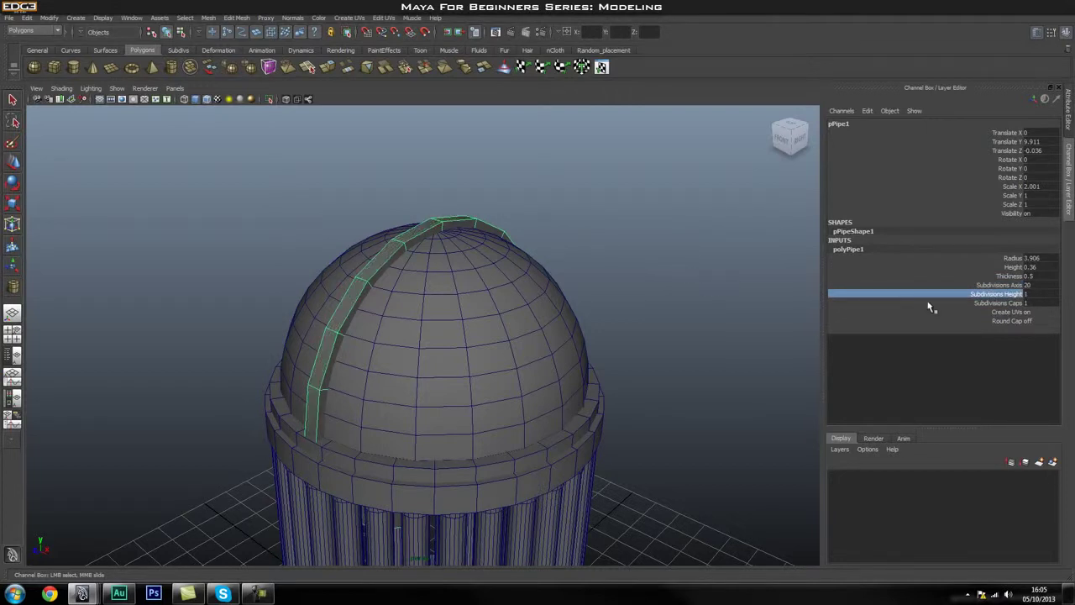
Duplicate the pipe and move the copy along X to about 0.95, beside the original on the dome.
right_drag(413, 237, 426, 233)
key(r)
mouse_move(540, 247)
alt+mouse_down()
mouse_move(564, 252)
mouse_move(552, 257)
alt+mouse_up()
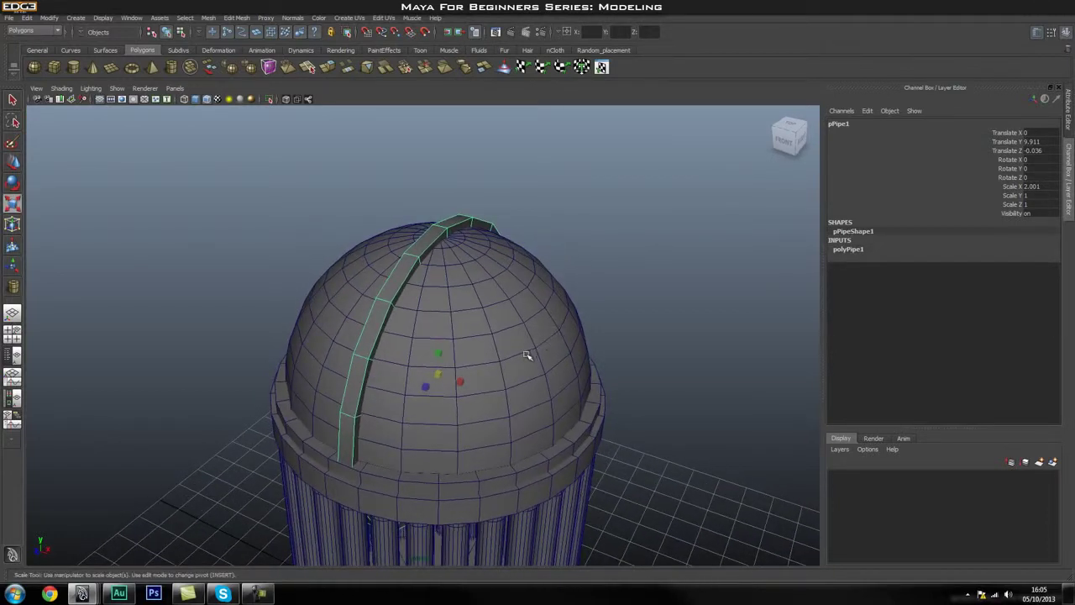
key(ctrl+d)
key(w)
drag(461, 383, 496, 396)
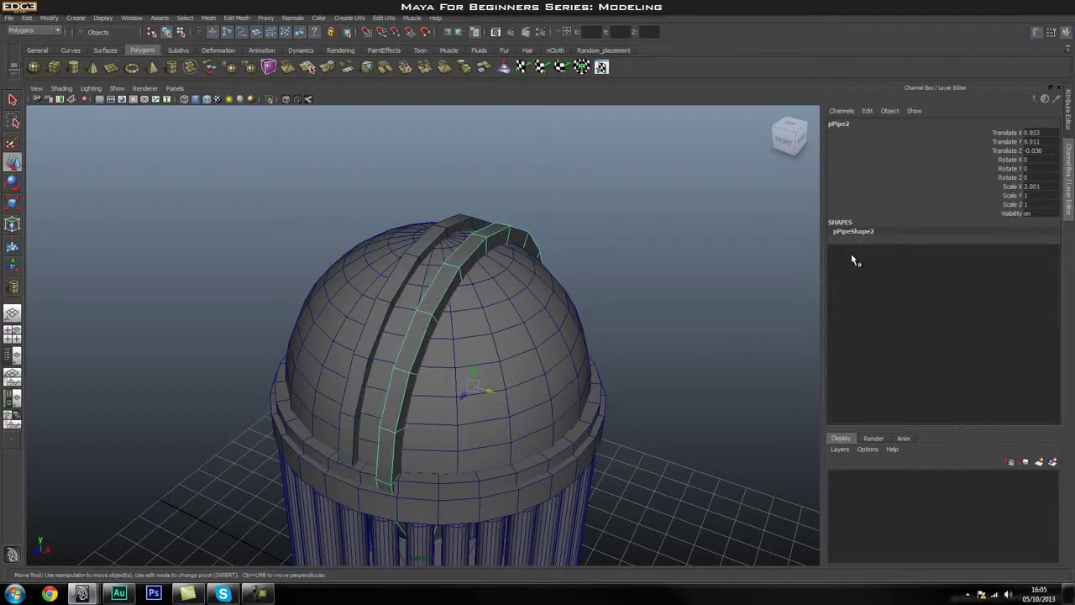
Delete the duplicate pipe beside the original on the dome and select the original pipe.
mouse_move(602, 250)
alt+mouse_down()
mouse_move(545, 241)
mouse_move(584, 246)
alt+mouse_up()
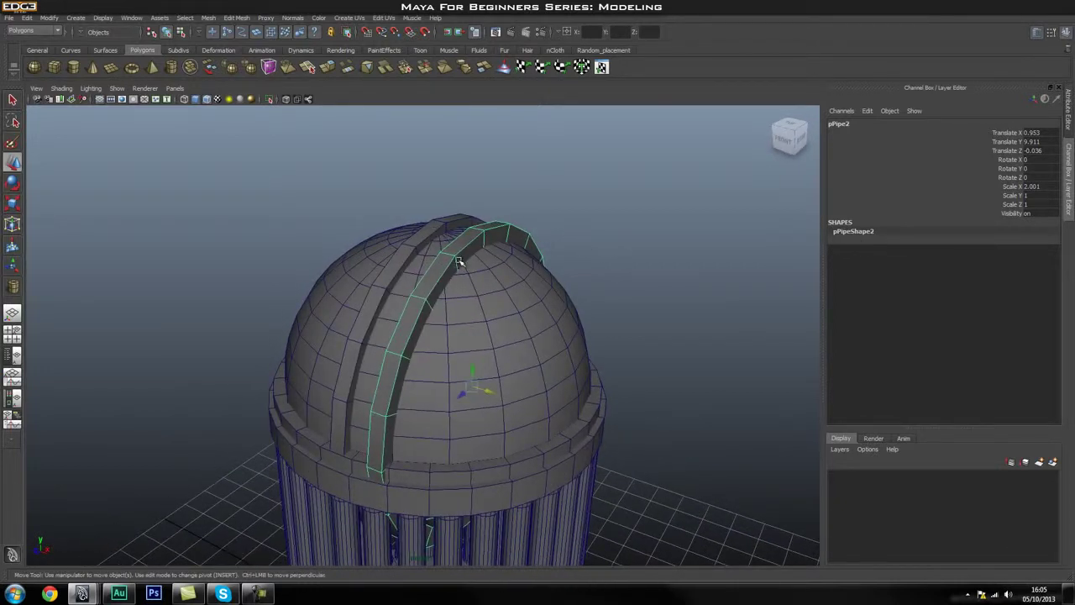
key(Delete)
click(410, 253)
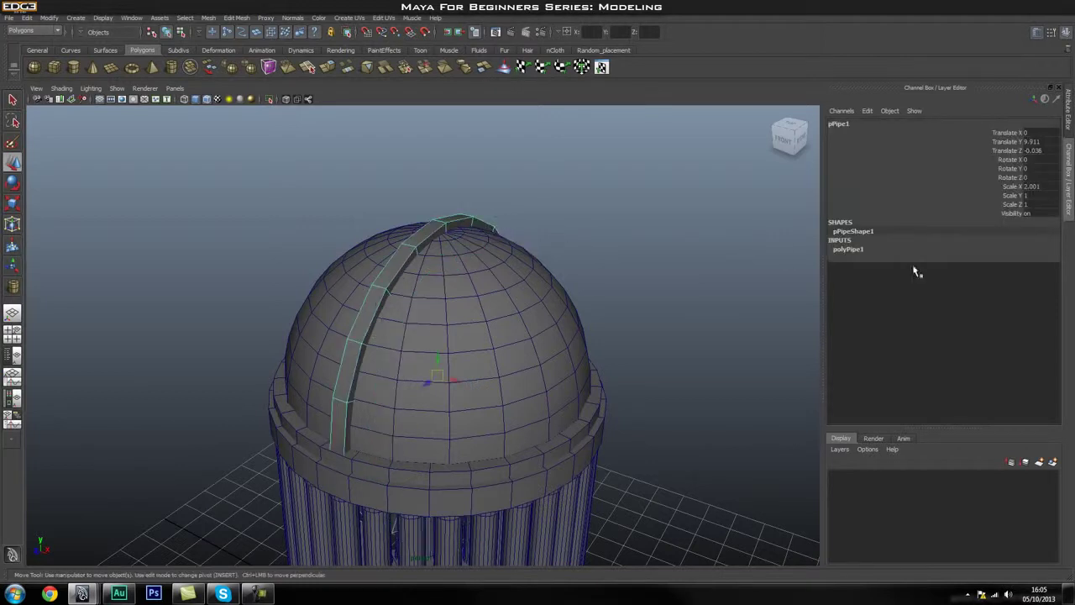
Try higher axis subdivisions of 31 and 41 on the pipe over the dome.
click(853, 250)
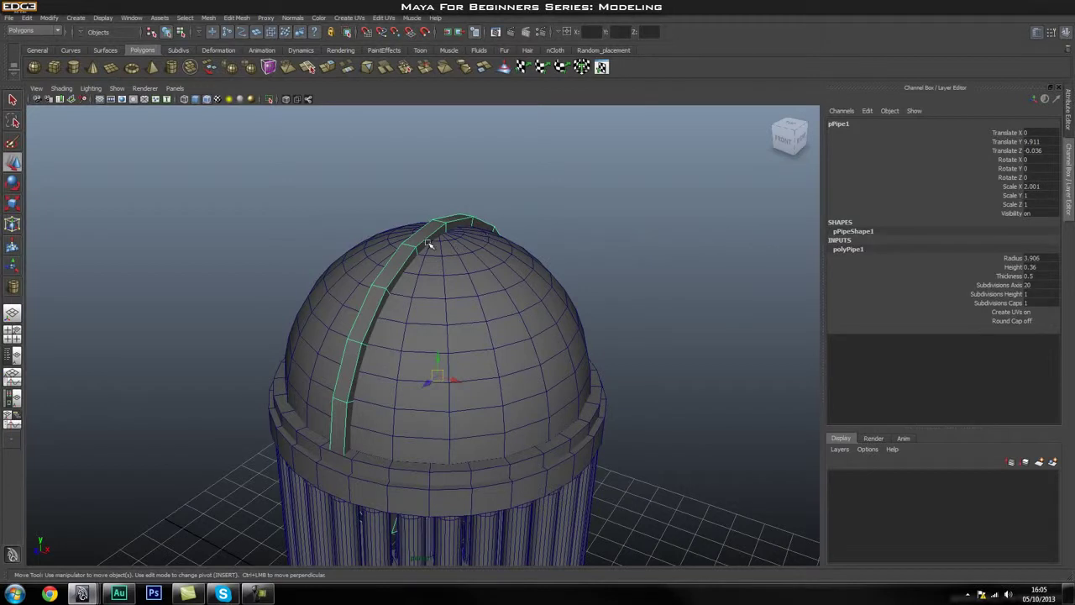
click(1004, 287)
middle_drag(756, 247, 636, 211)
click(645, 215)
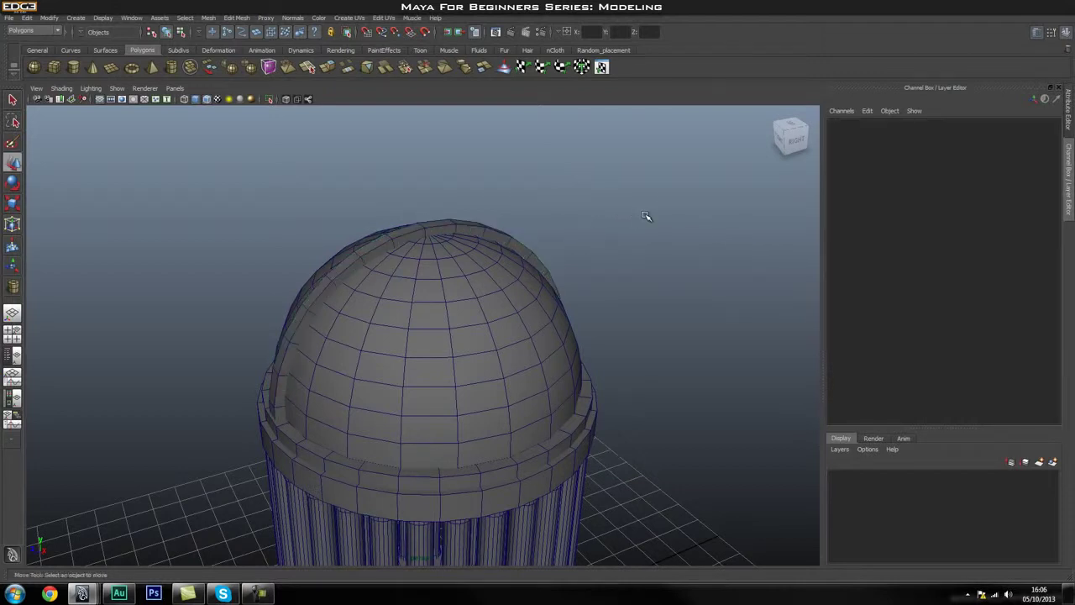
click(480, 232)
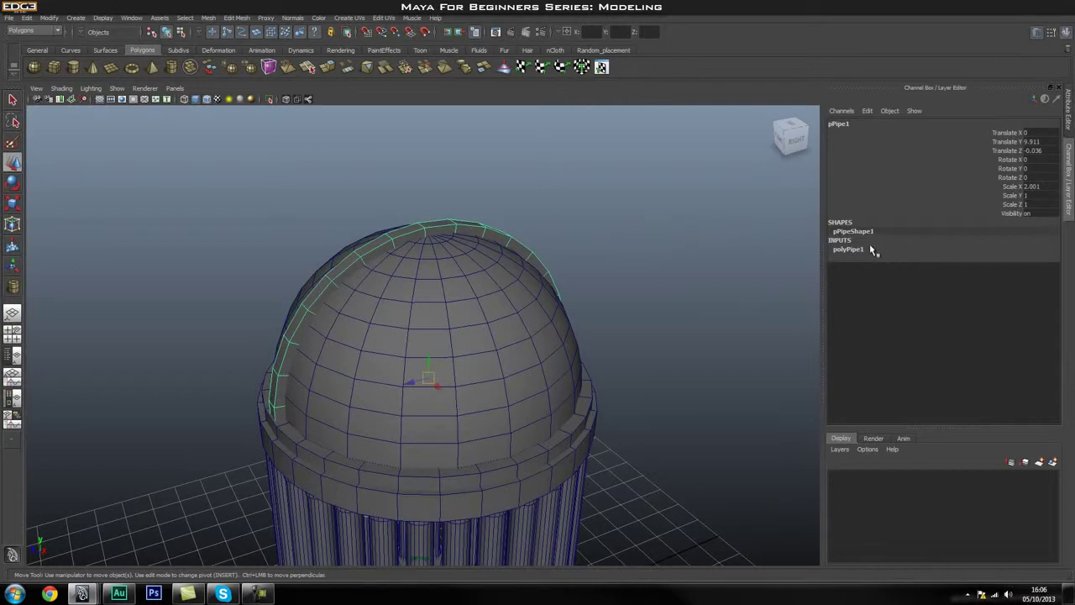
click(850, 249)
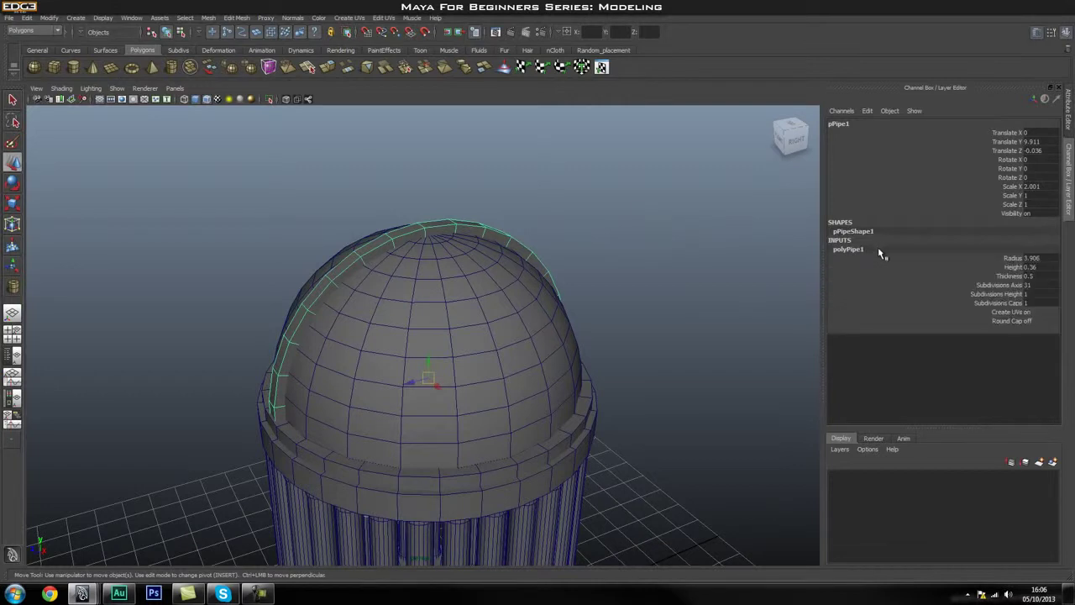
click(1008, 286)
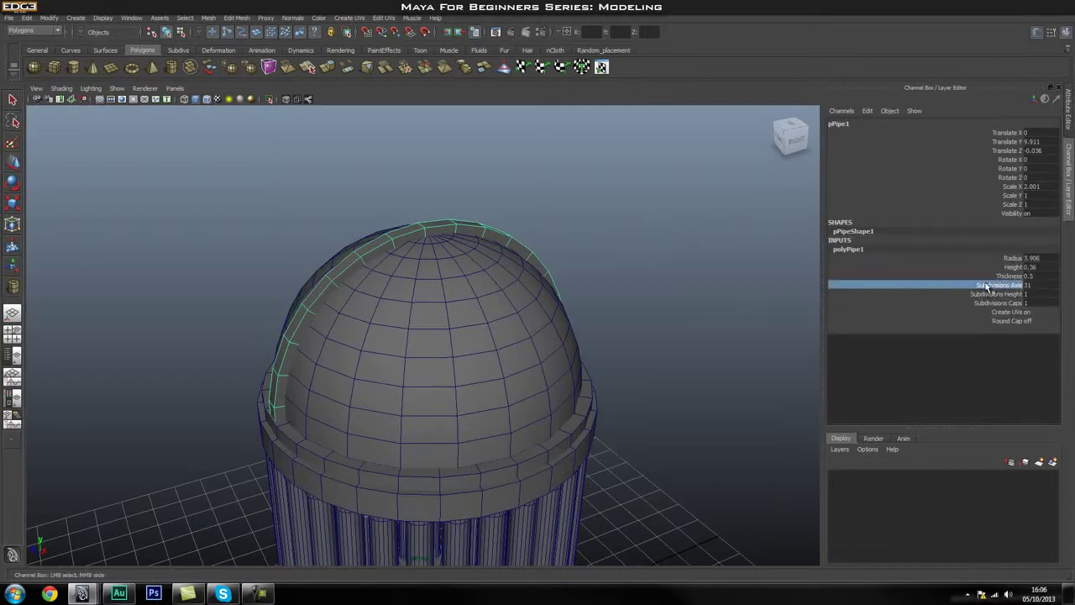
middle_drag(664, 243, 720, 276)
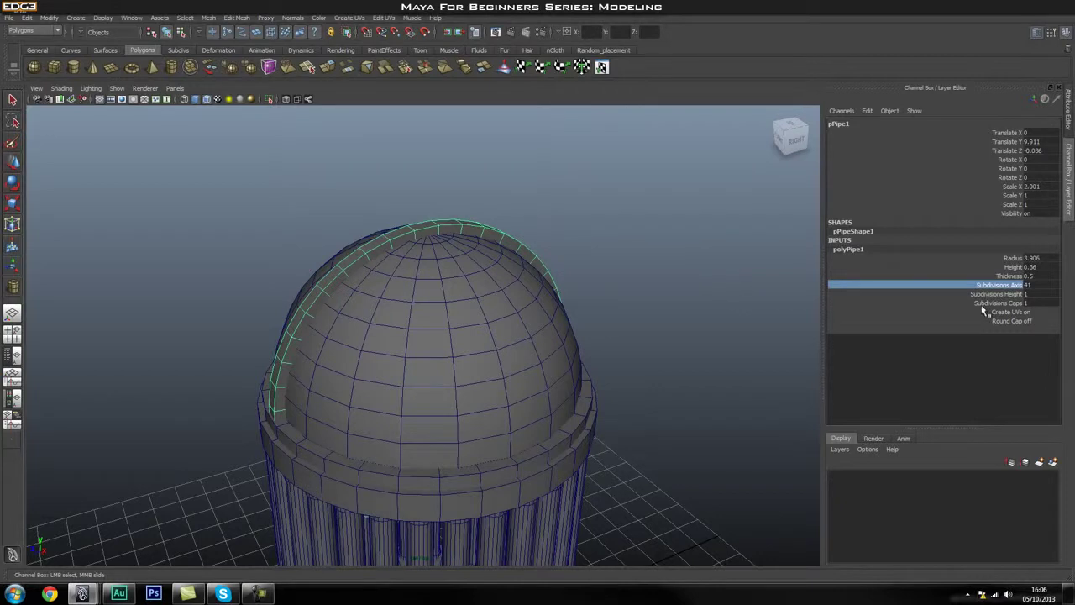
Set the pipe's axis subdivisions to 30.
click(1037, 279)
click(1036, 285)
key(Return)
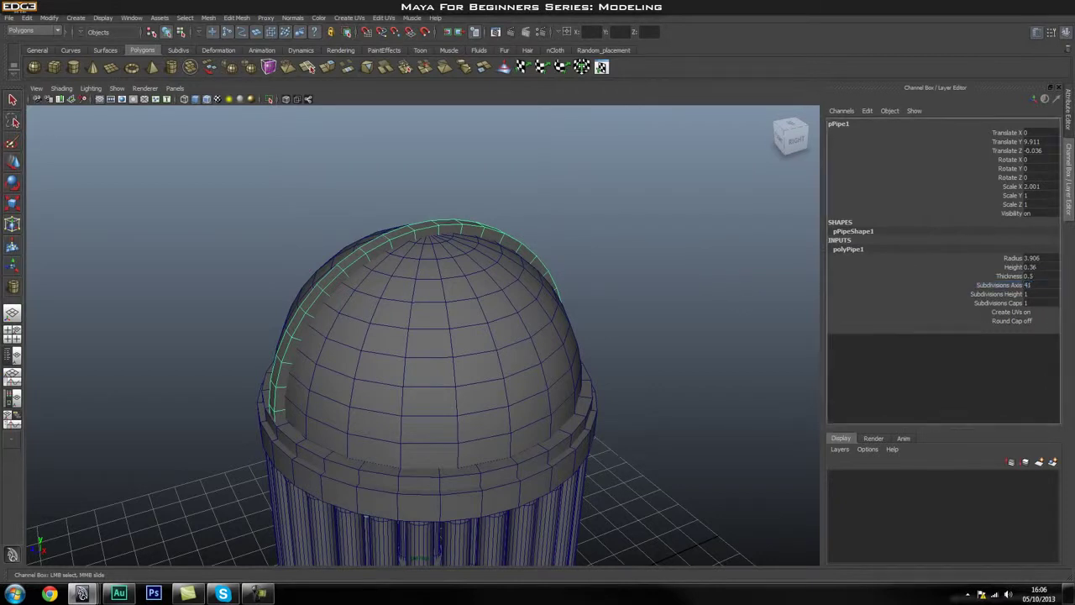
double_click(1045, 286)
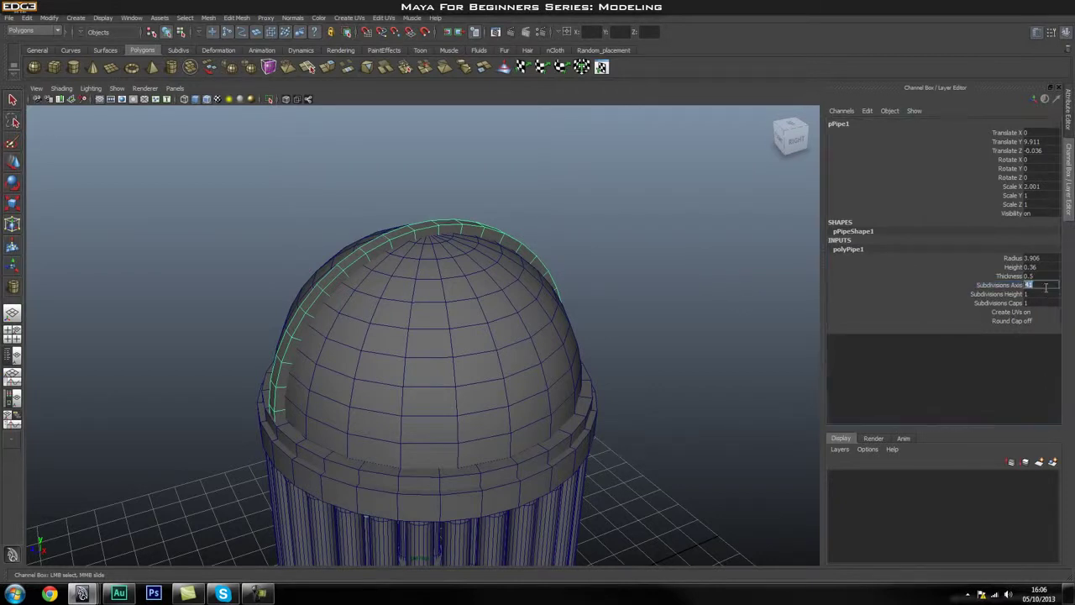
text(30)
key(Return)
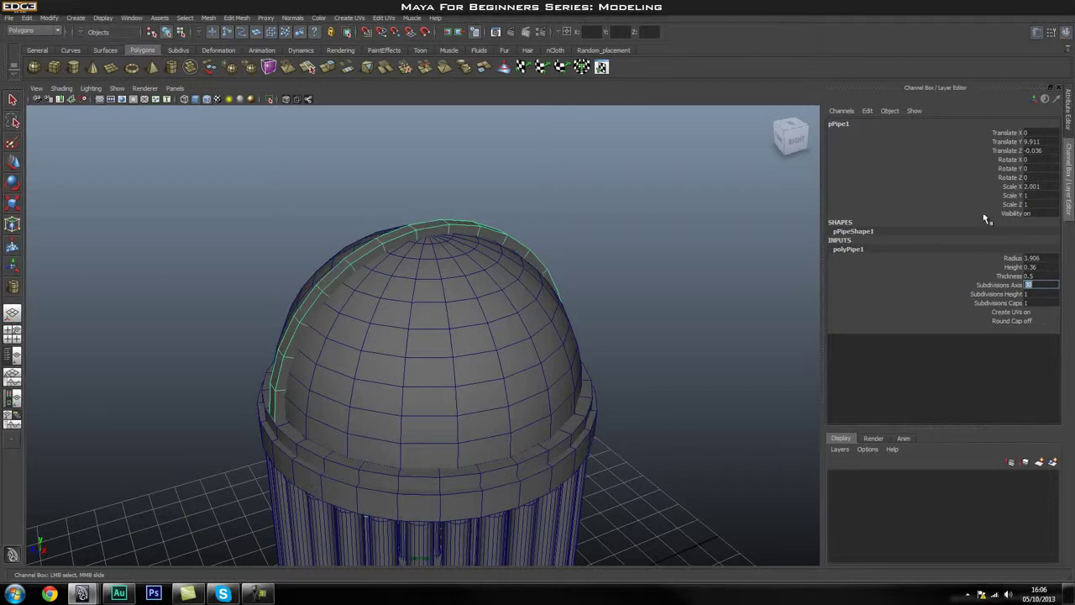
Switch to the side view and isolate the selected pipe so only its ring is displayed.
click(627, 155)
alt+drag(628, 155, 457, 302)
alt+drag(355, 293, 407, 225)
click(406, 221)
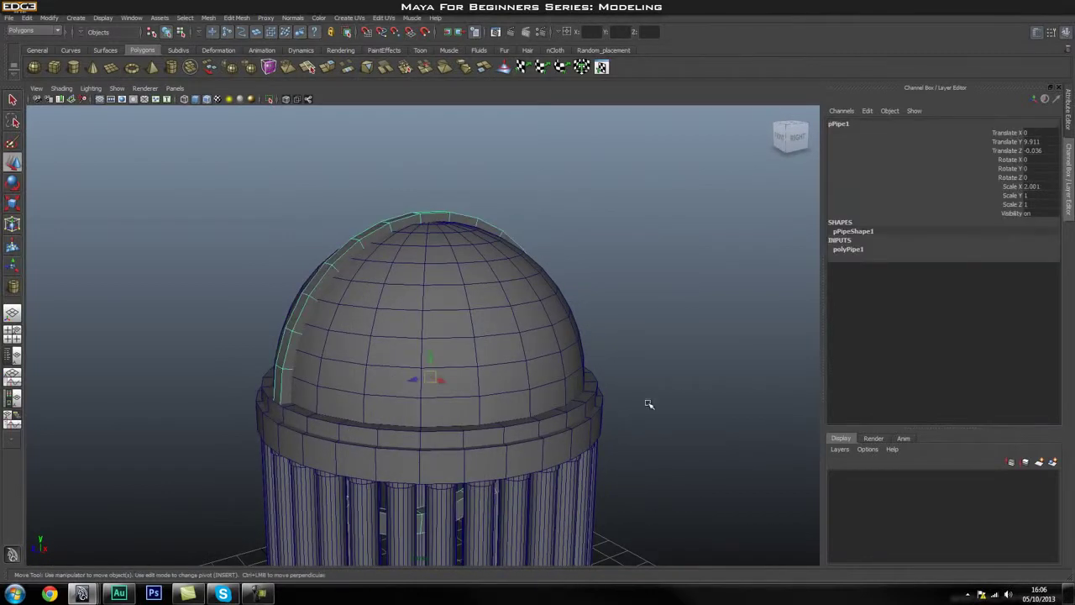
alt+drag(647, 404, 650, 389)
alt+right_drag(650, 389, 547, 390)
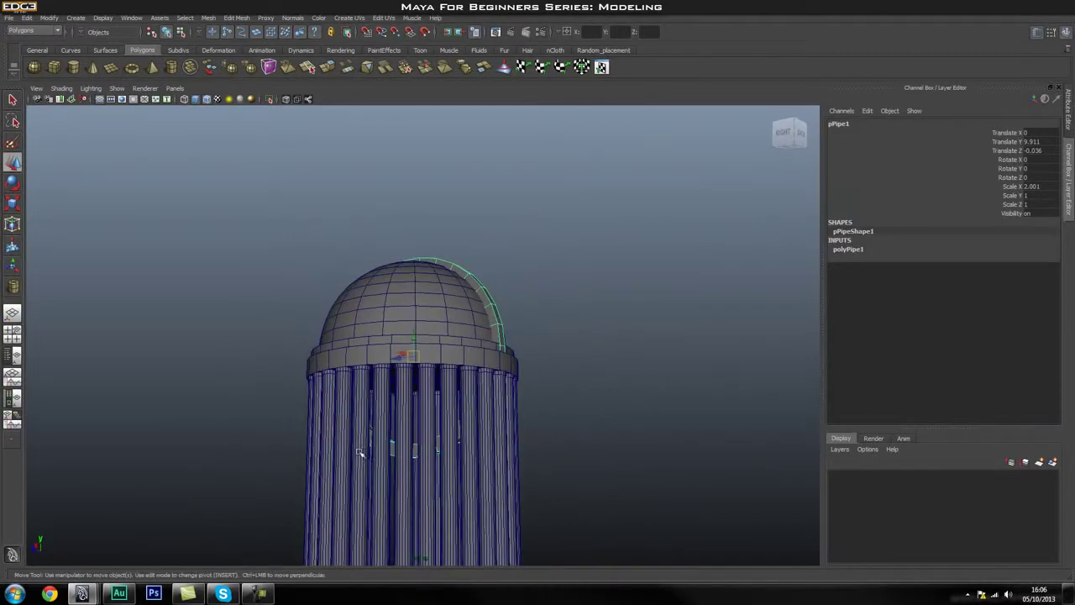
alt+drag(412, 446, 451, 460)
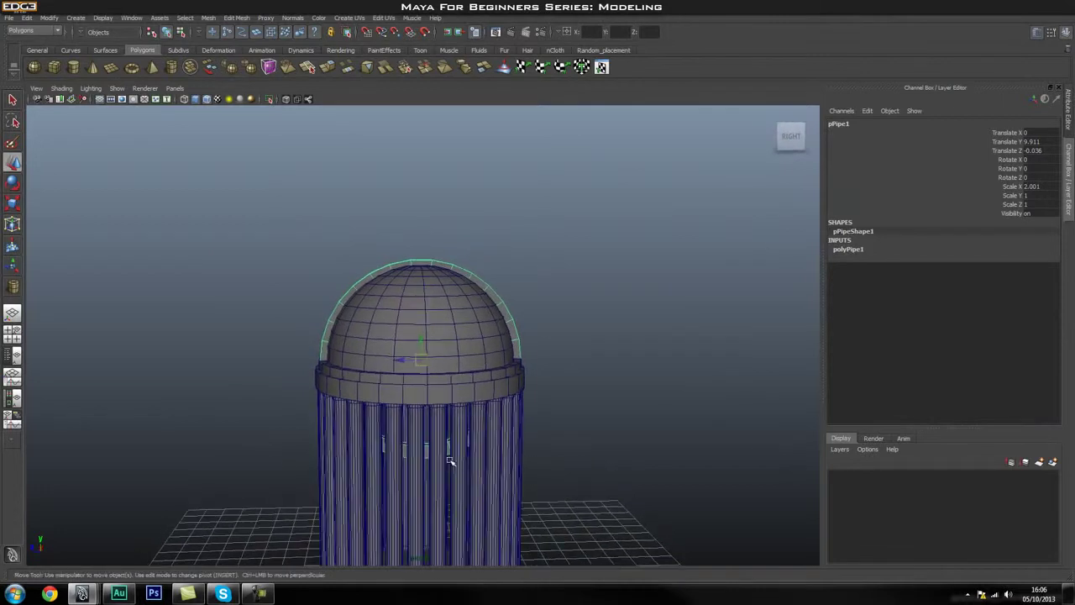
key(space)
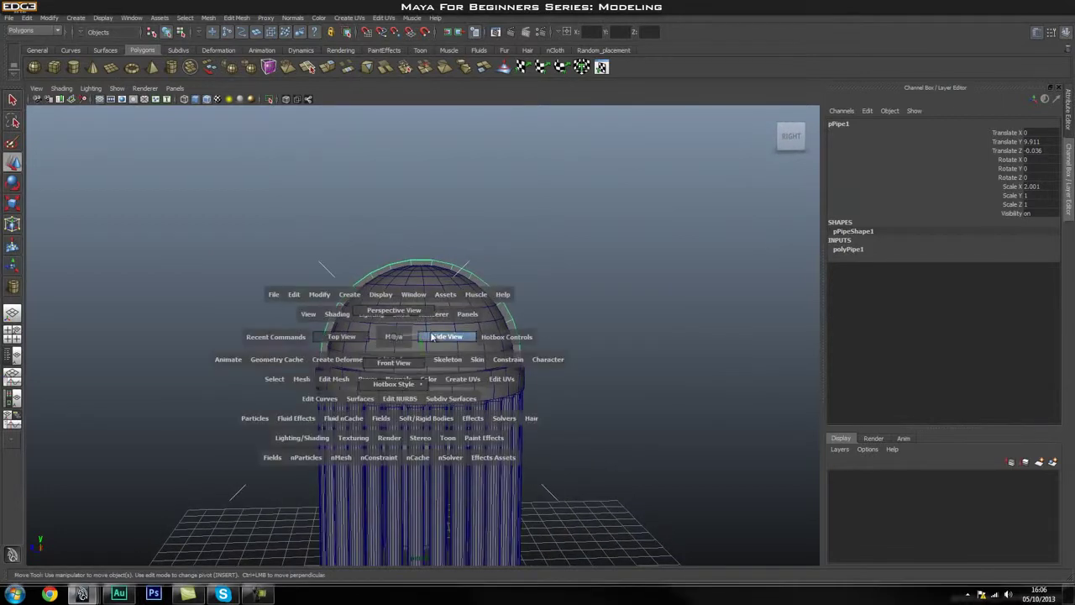
drag(395, 338, 421, 349)
alt+middle_drag(402, 363, 406, 324)
alt+right_drag(407, 325, 459, 310)
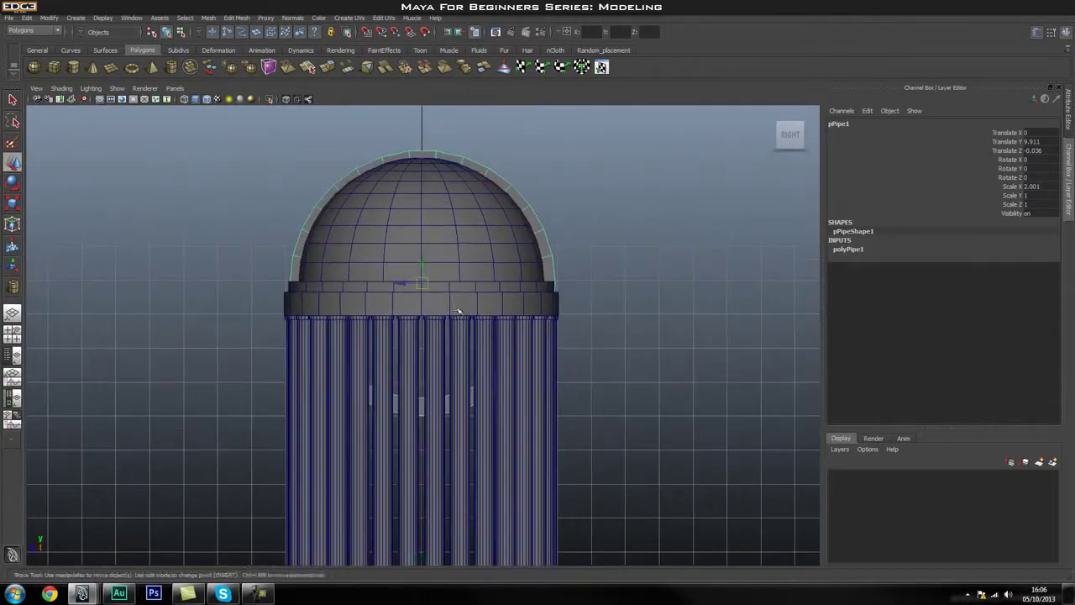
alt+middle_drag(466, 257, 466, 300)
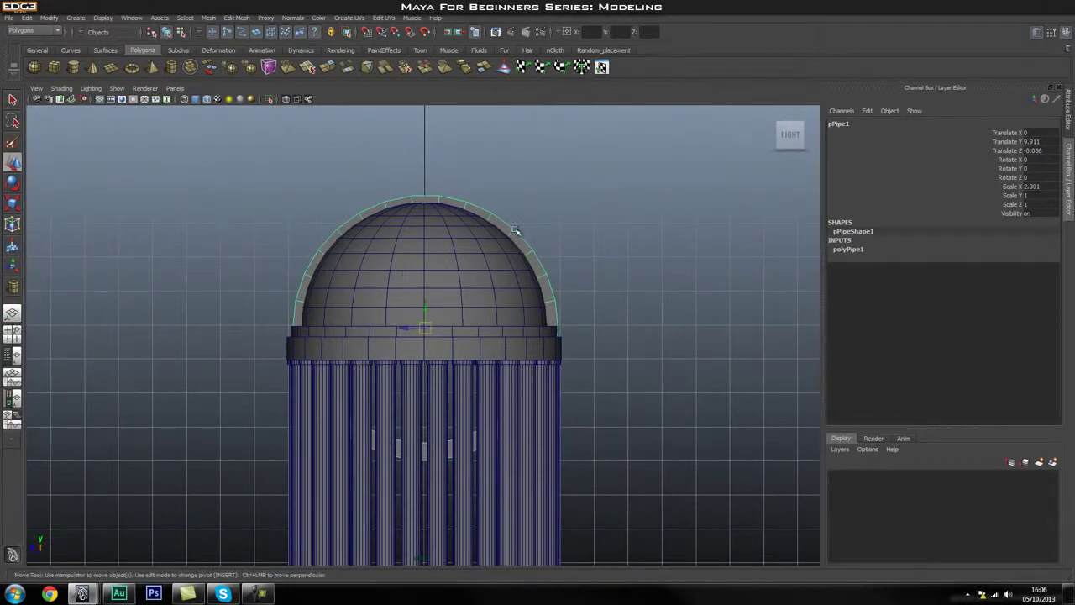
click(269, 99)
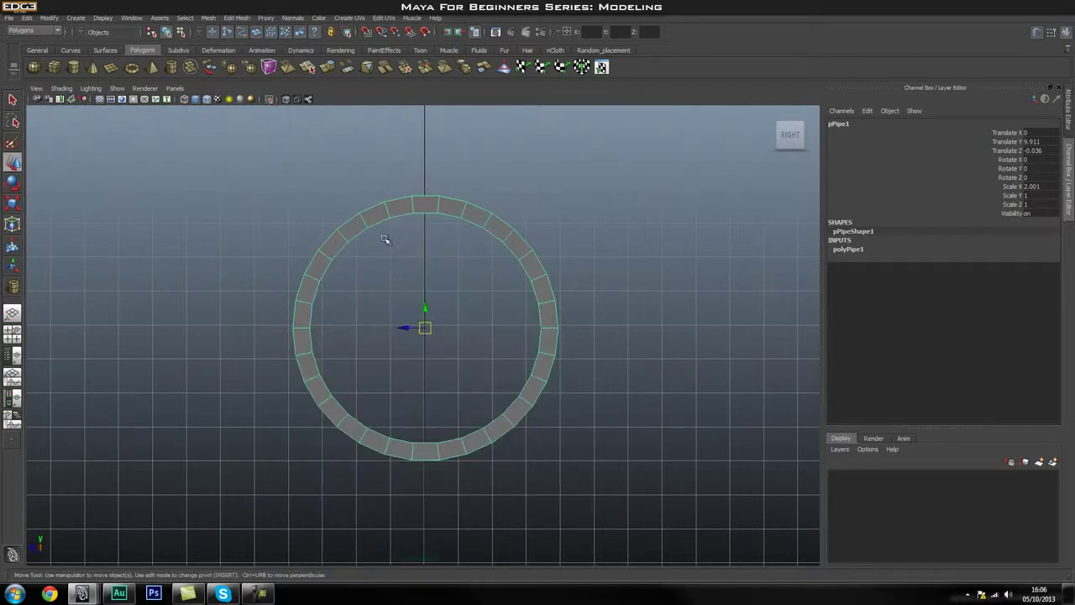
alt+middle_drag(437, 240, 442, 247)
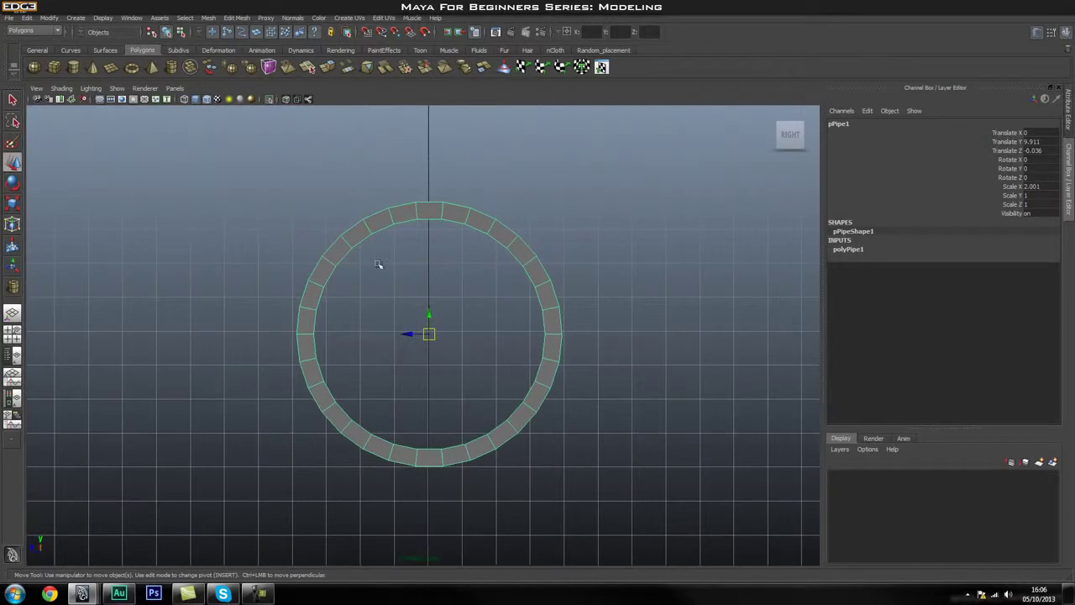
Delete the faces of the ring's lower half, leaving a half-circle arch.
right_click(301, 338)
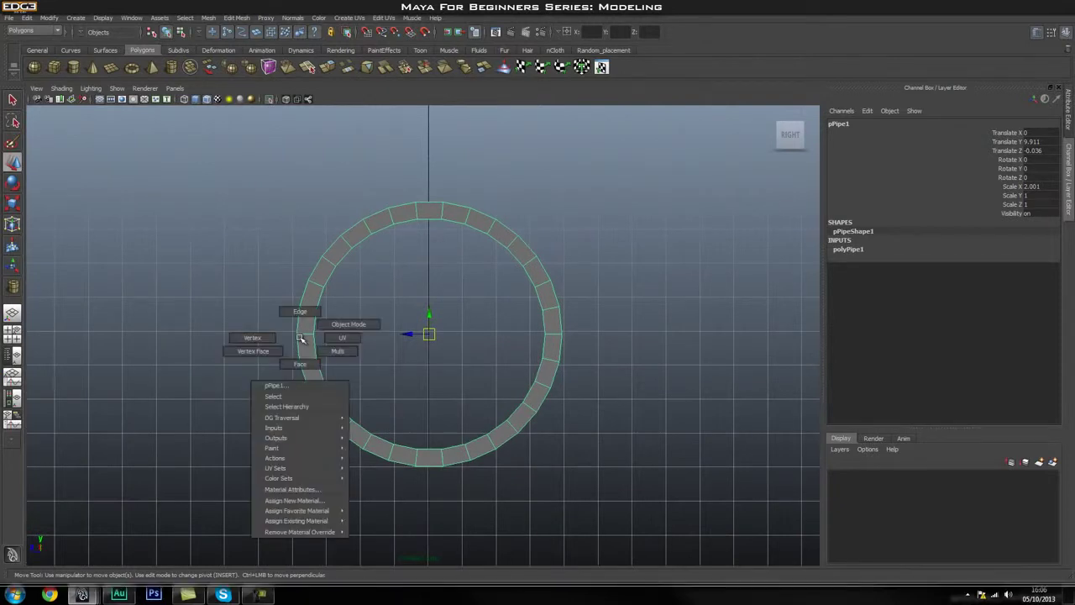
click(314, 301)
right_click(304, 318)
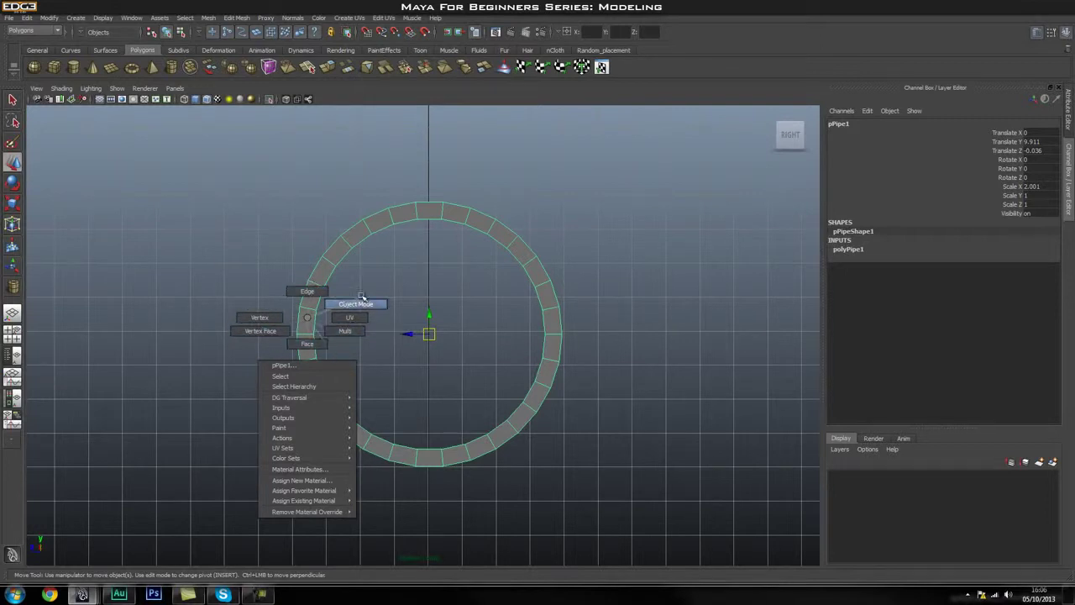
click(307, 344)
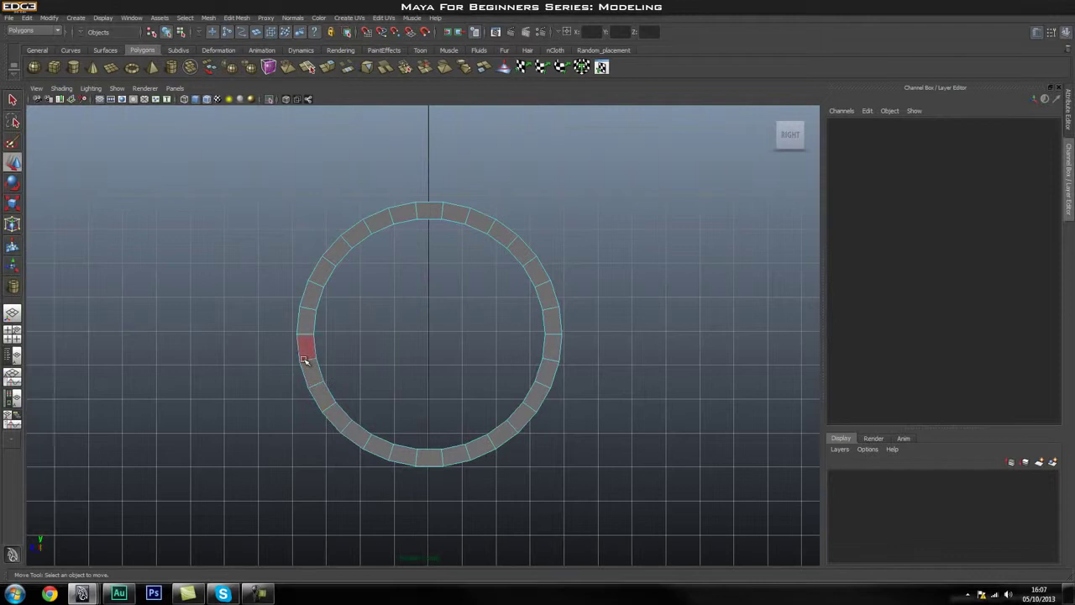
drag(270, 342, 647, 526)
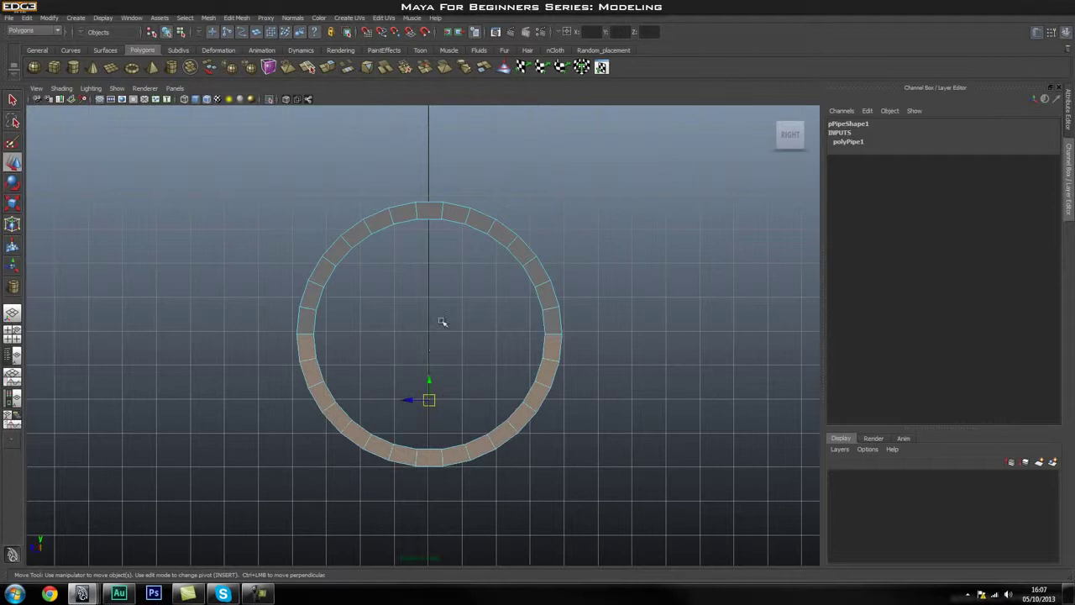
key(Delete)
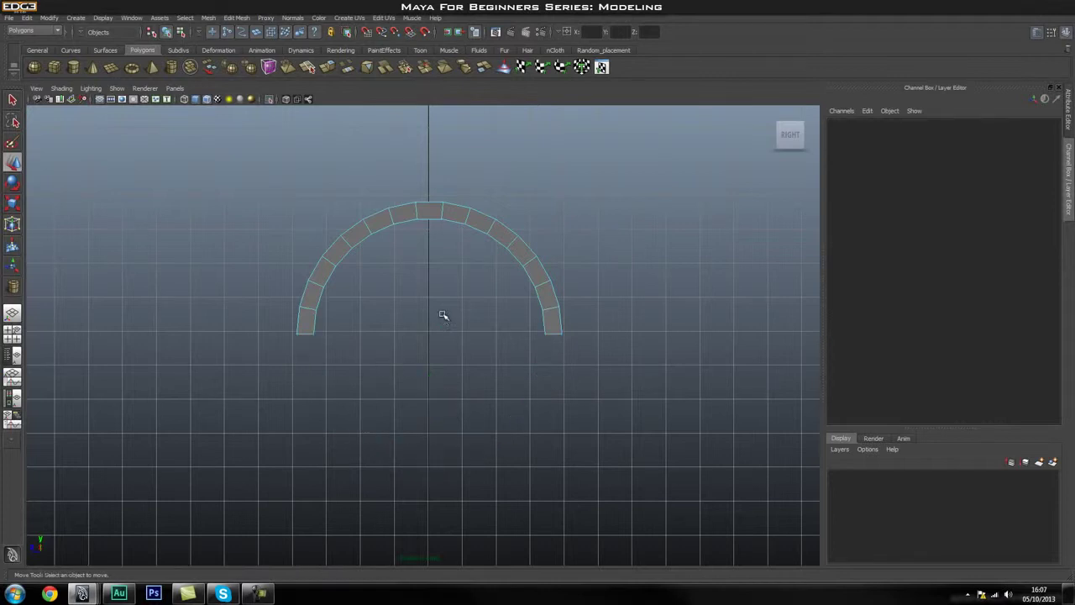
Return the arch to object mode and display the whole building again in the perspective view.
right_drag(475, 221, 501, 209)
click(477, 222)
key(space)
click(436, 278)
alt+drag(423, 252, 523, 277)
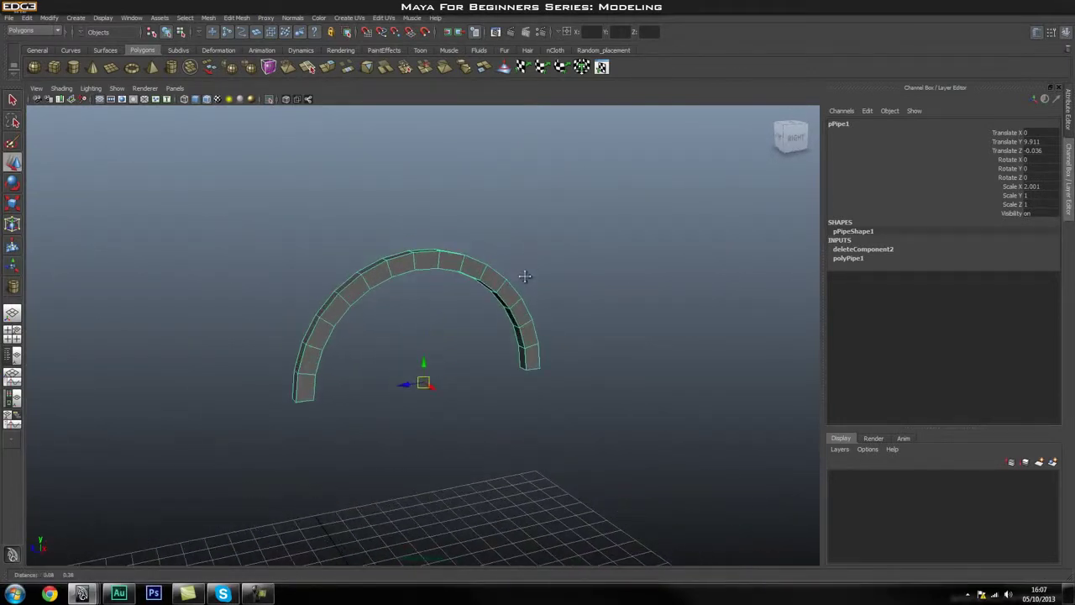
click(271, 99)
Scale the arch down uniformly by a factor of about 0.978 so it sits closer to the dome.
alt+drag(620, 327, 544, 368)
click(610, 316)
click(509, 361)
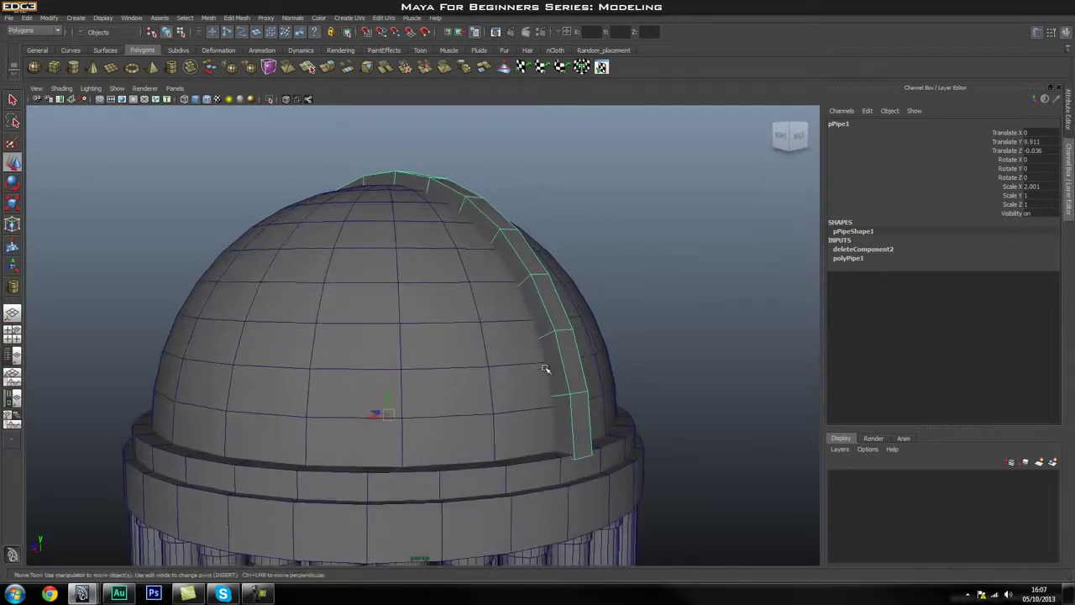
key(r)
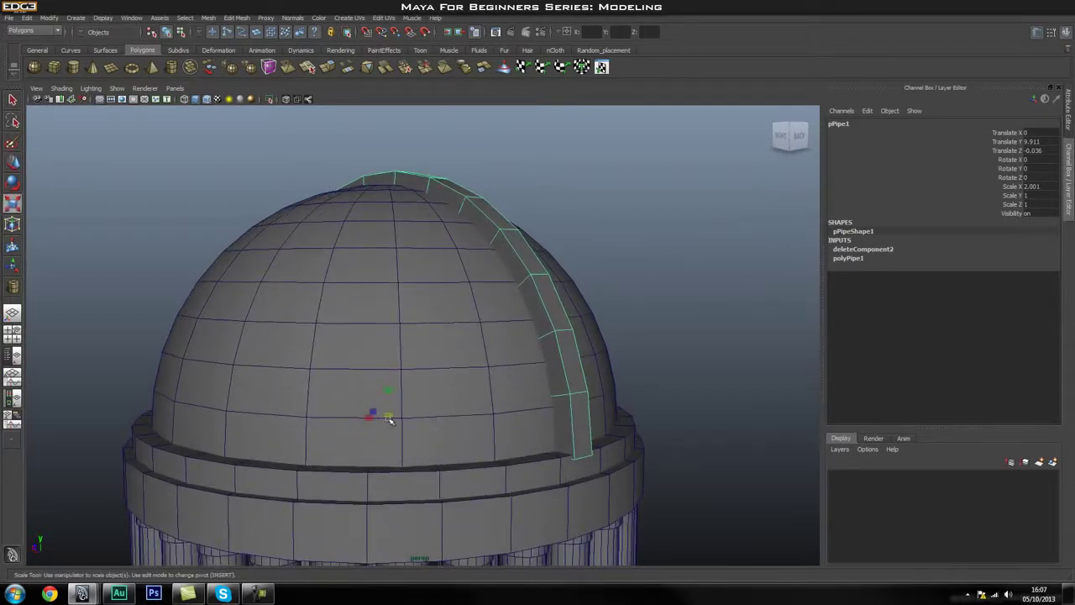
drag(388, 419, 379, 417)
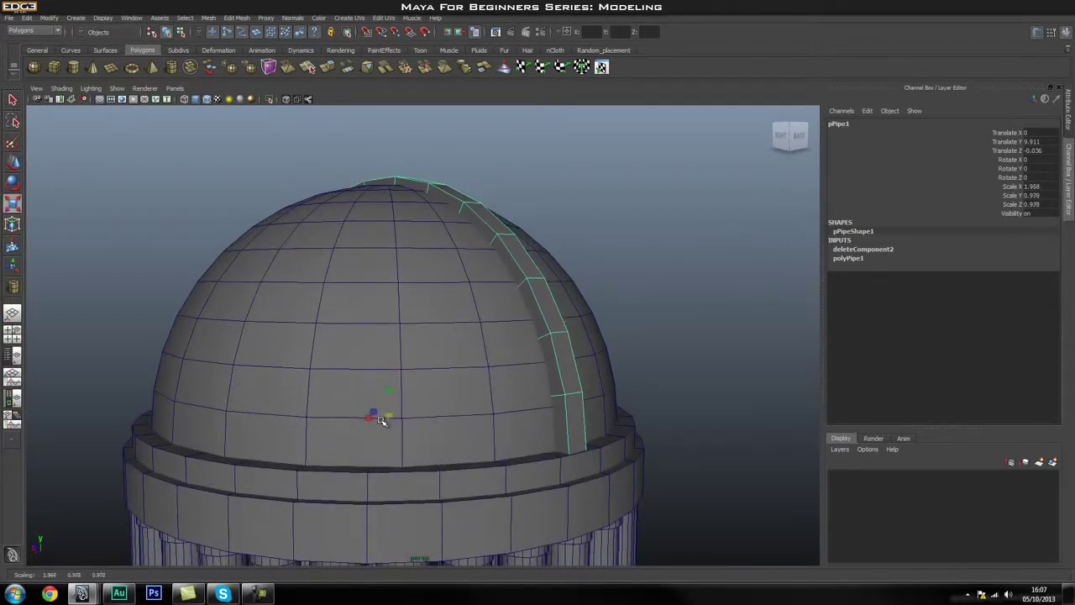
click(679, 309)
alt+drag(712, 383, 563, 401)
scroll(568, 399, down, 1)
alt+drag(625, 388, 540, 378)
scroll(448, 379, down, 2)
Duplicate the arch and rotate the copy 90 degrees about Y so it crosses the original.
click(386, 241)
alt+drag(388, 244, 531, 326)
alt+drag(613, 341, 424, 383)
key(r)
key(ctrl+d)
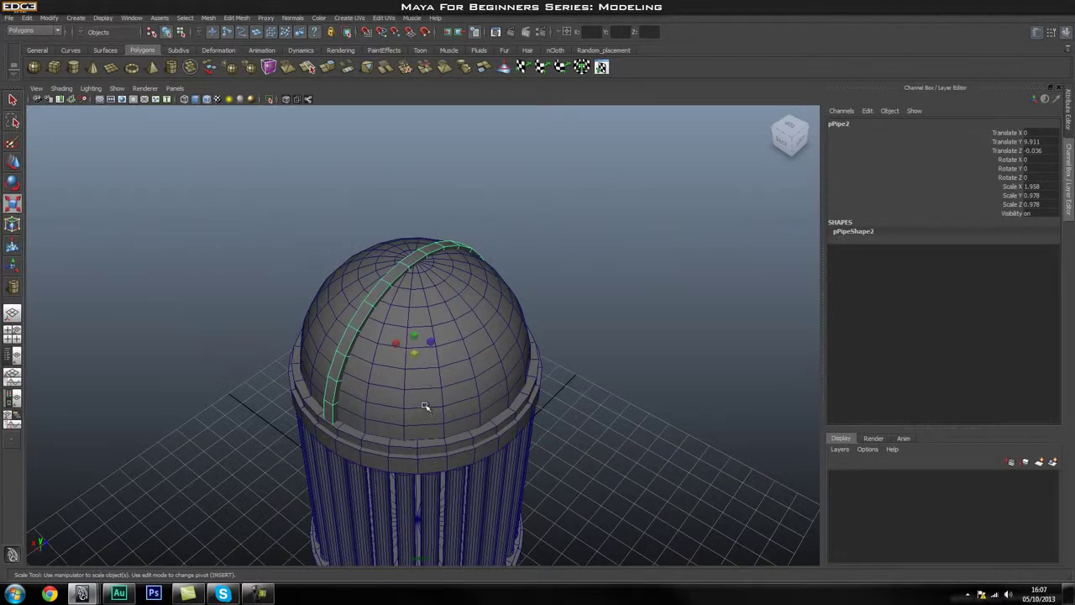
key(e)
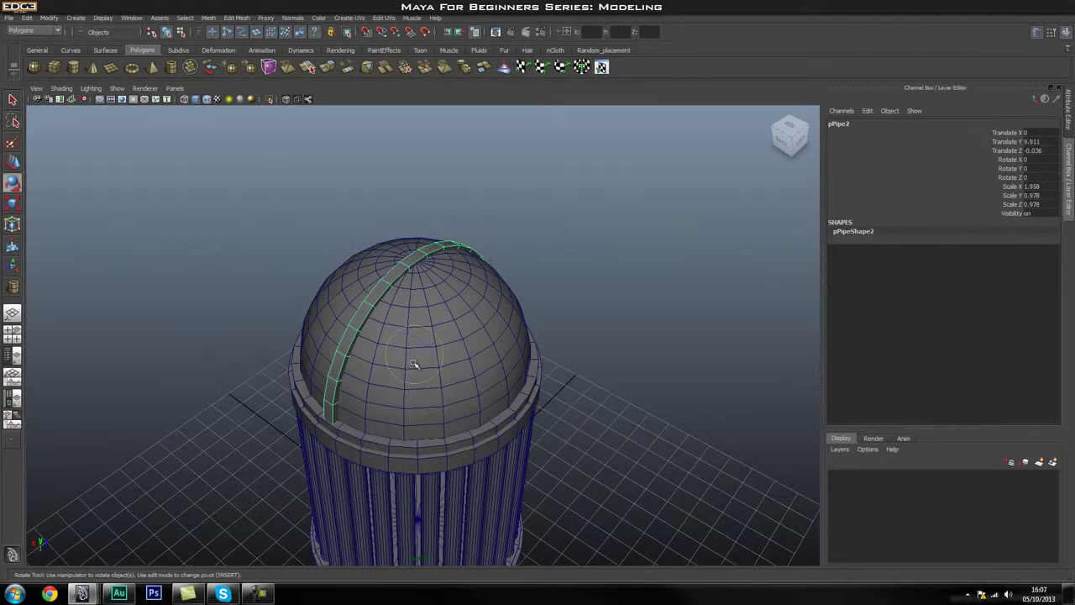
drag(410, 371, 487, 365)
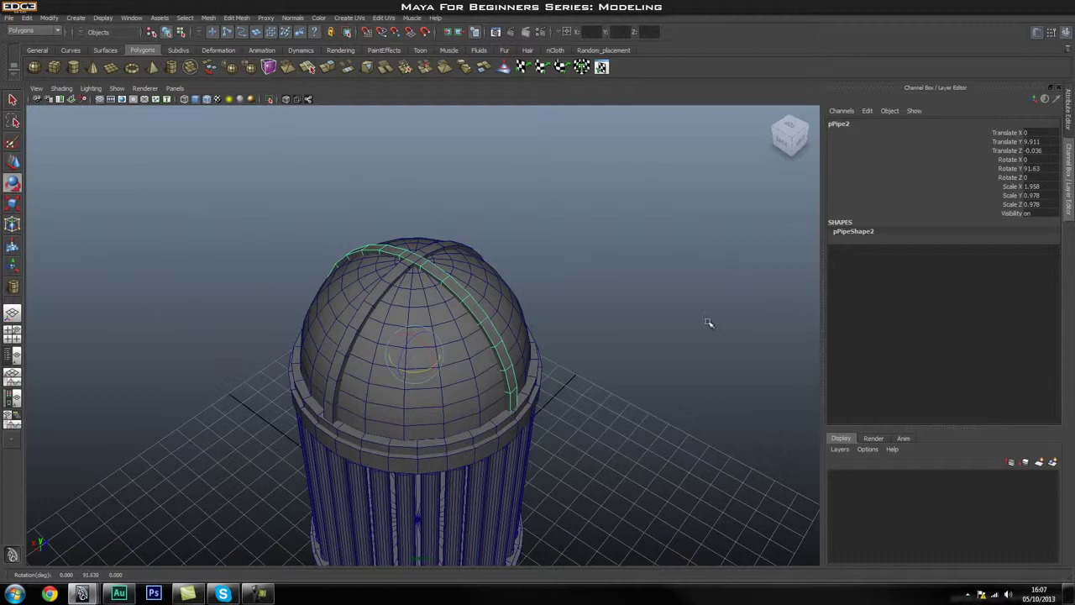
double_click(1044, 169)
text(90)
key(Return)
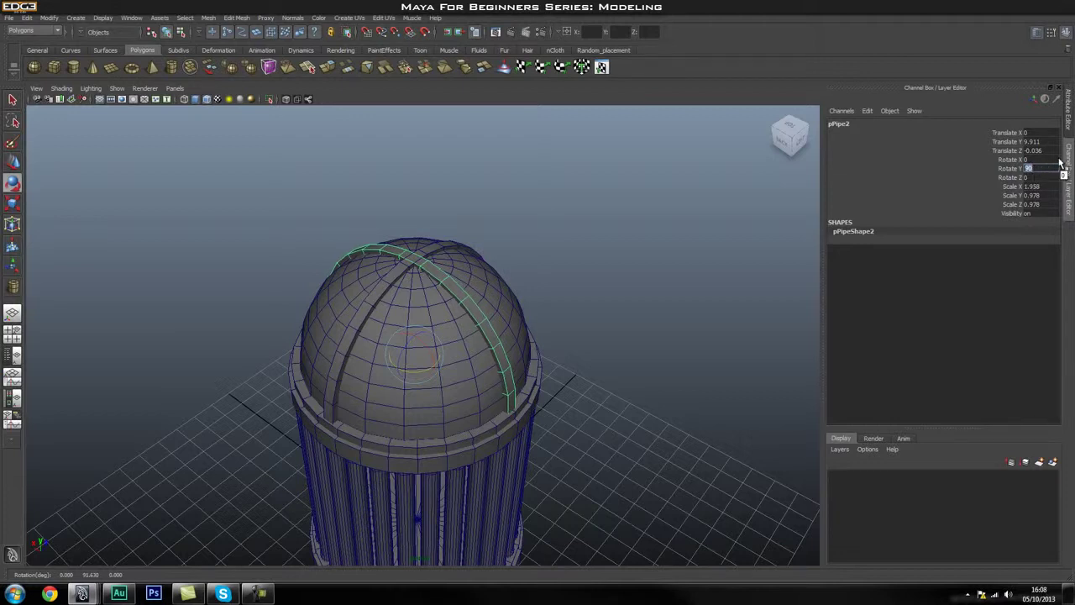
Duplicate the crossing arch and set the copy's Y rotation to 45 degrees.
click(655, 265)
alt+drag(653, 264, 540, 269)
click(481, 283)
alt+drag(675, 271, 620, 278)
key(ctrl+d)
drag(438, 360, 423, 366)
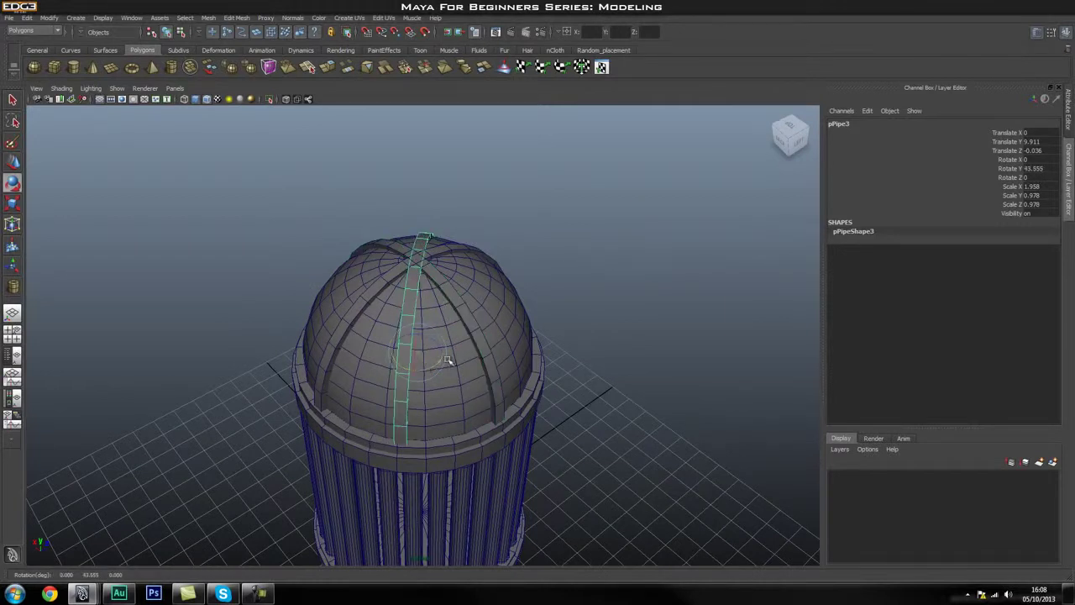
double_click(1037, 171)
key(Return)
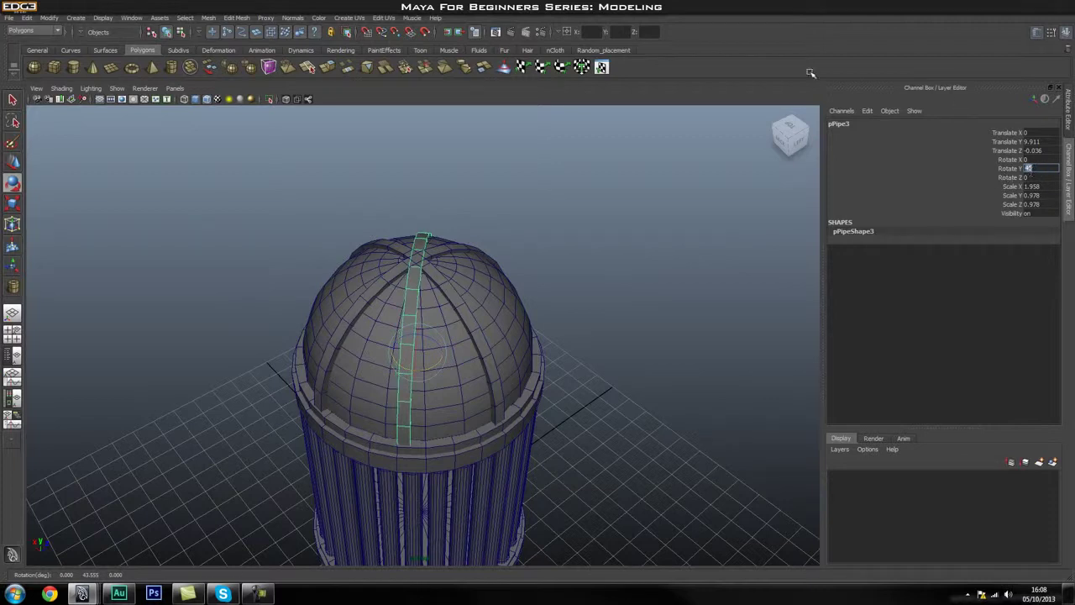
Duplicate the 45-degree arch and set the copy's Y rotation to -45 degrees.
click(598, 262)
click(428, 342)
alt+drag(420, 336, 312, 320)
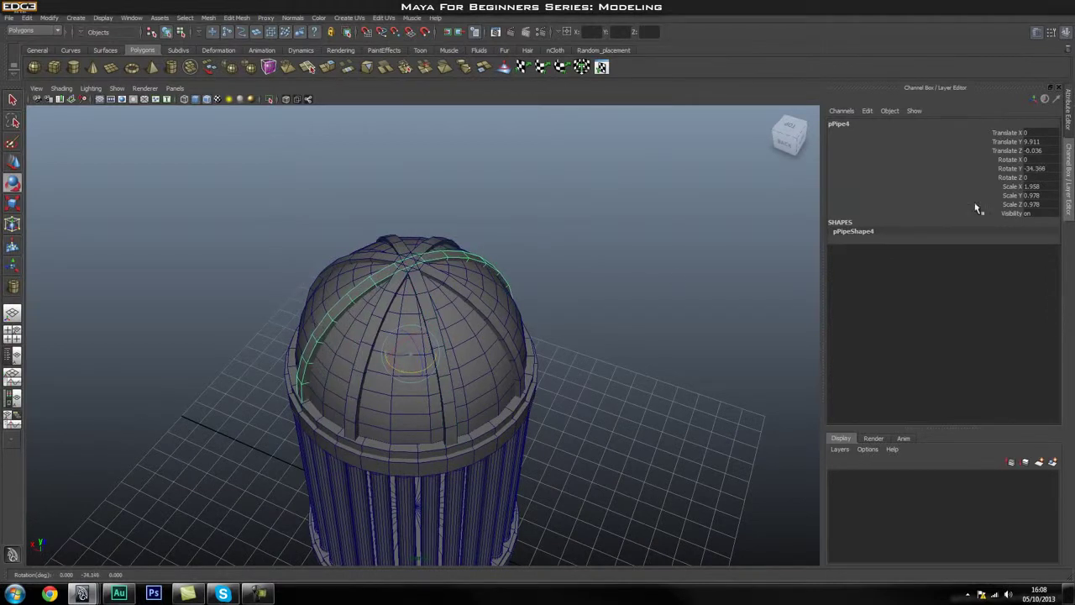
click(1042, 168)
text(-45)
key(Return)
click(707, 343)
In the top view, draw a polygon torus from the dome's centre with a radius of about 3.73.
alt+drag(668, 350, 531, 367)
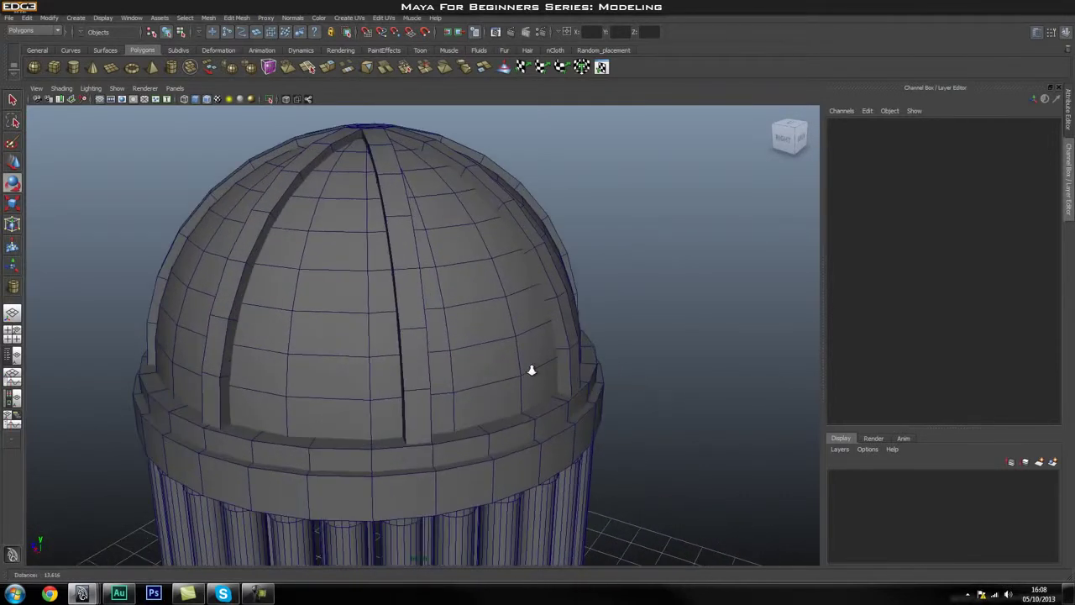
alt+drag(459, 372, 541, 450)
scroll(533, 360, down, 5)
scroll(541, 450, up, 3)
alt+drag(401, 441, 445, 386)
key(space)
scroll(562, 389, down, 5)
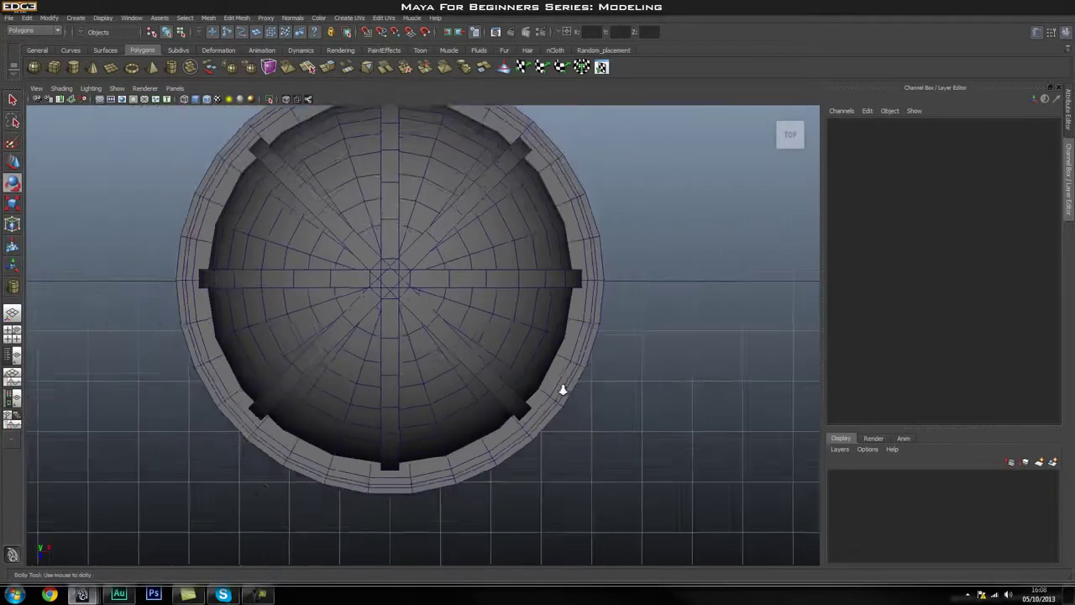
alt+right_drag(488, 400, 472, 388)
alt+middle_drag(445, 356, 473, 377)
alt+right_drag(473, 377, 432, 378)
alt+middle_drag(444, 365, 457, 383)
scroll(528, 327, down, 1)
alt+middle_drag(528, 327, 536, 333)
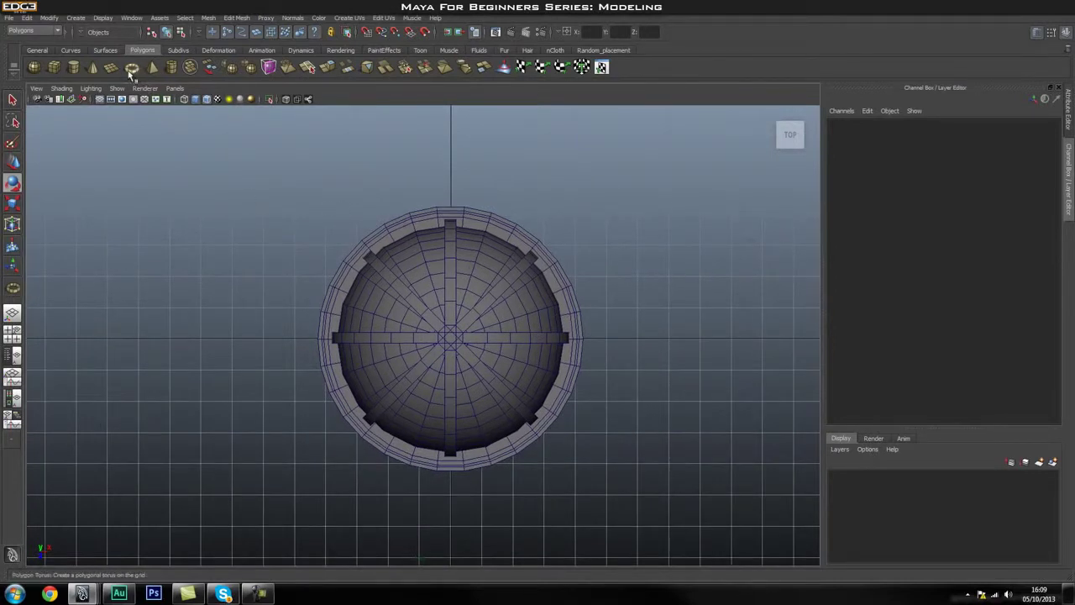
click(132, 69)
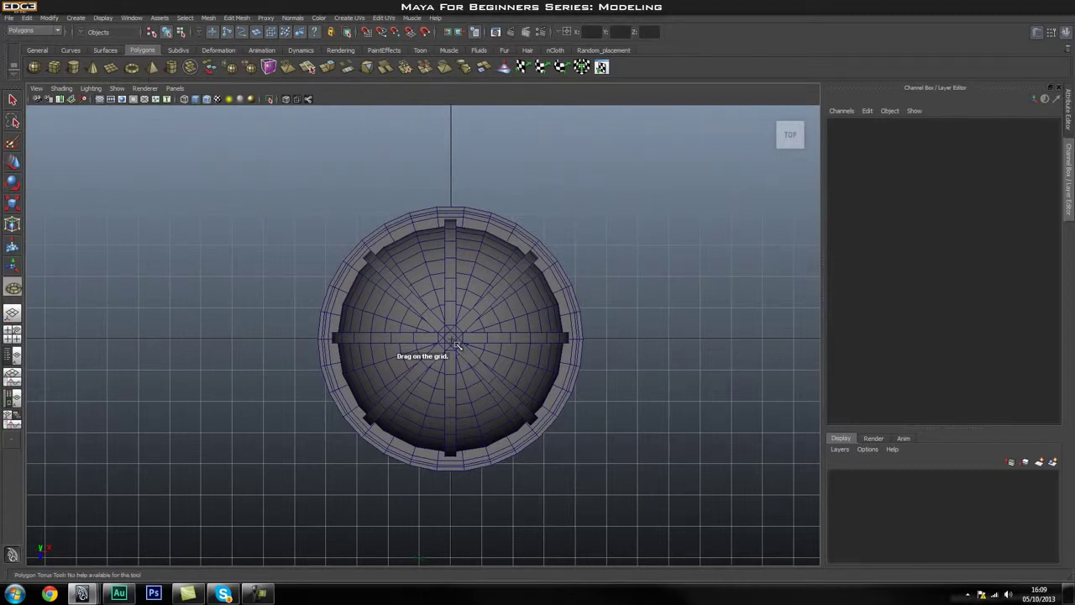
drag(454, 345, 504, 454)
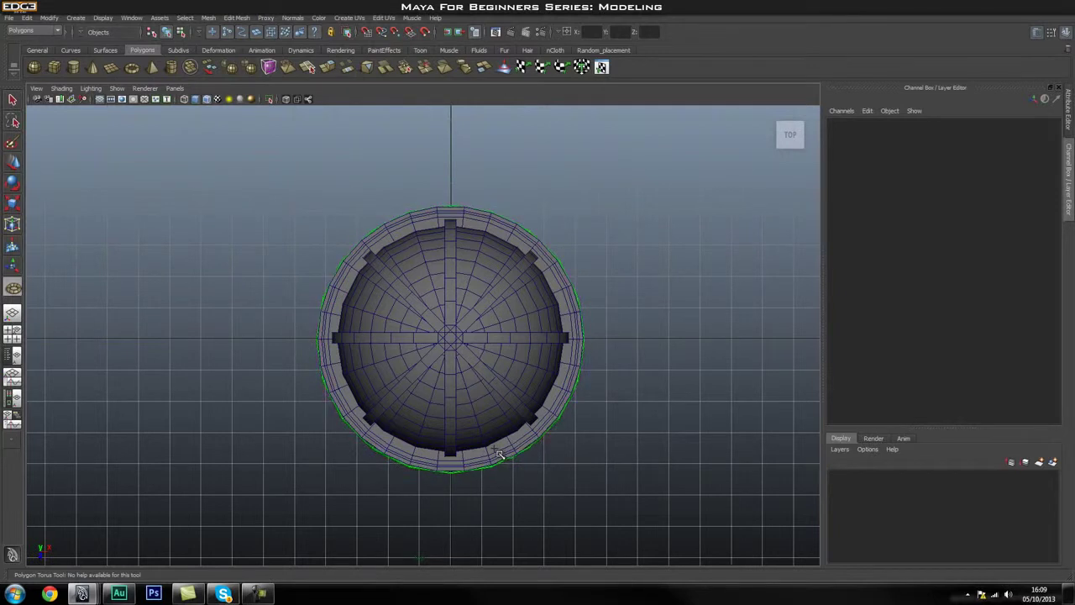
In the perspective view, finish the torus with a section radius of about 0.3.
key(space)
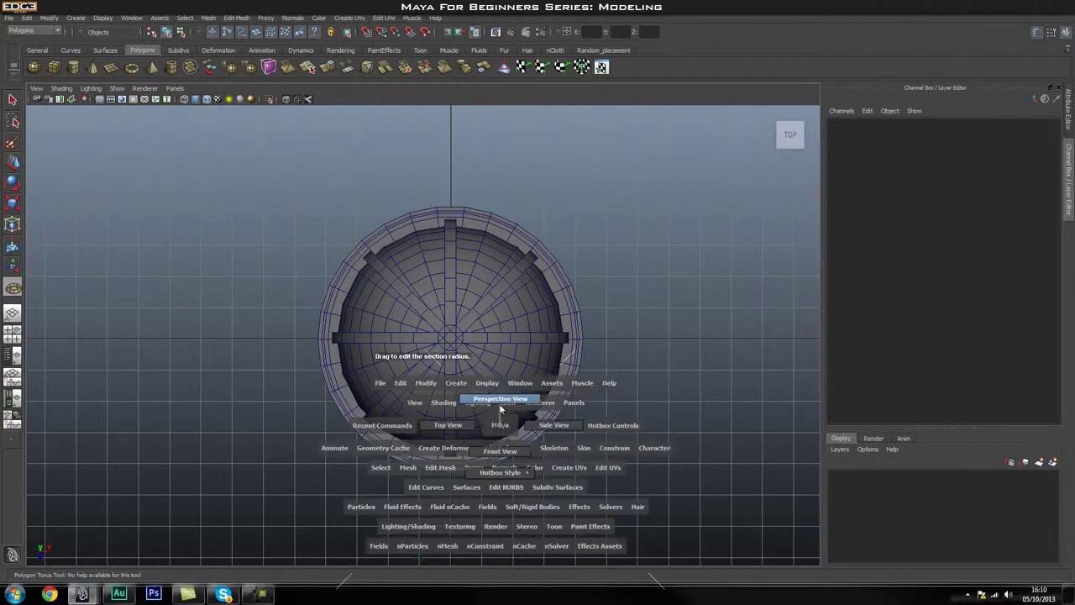
click(500, 410)
alt+drag(639, 451, 432, 377)
alt+right_drag(432, 377, 642, 423)
alt+drag(642, 423, 545, 374)
middle_drag(552, 377, 548, 378)
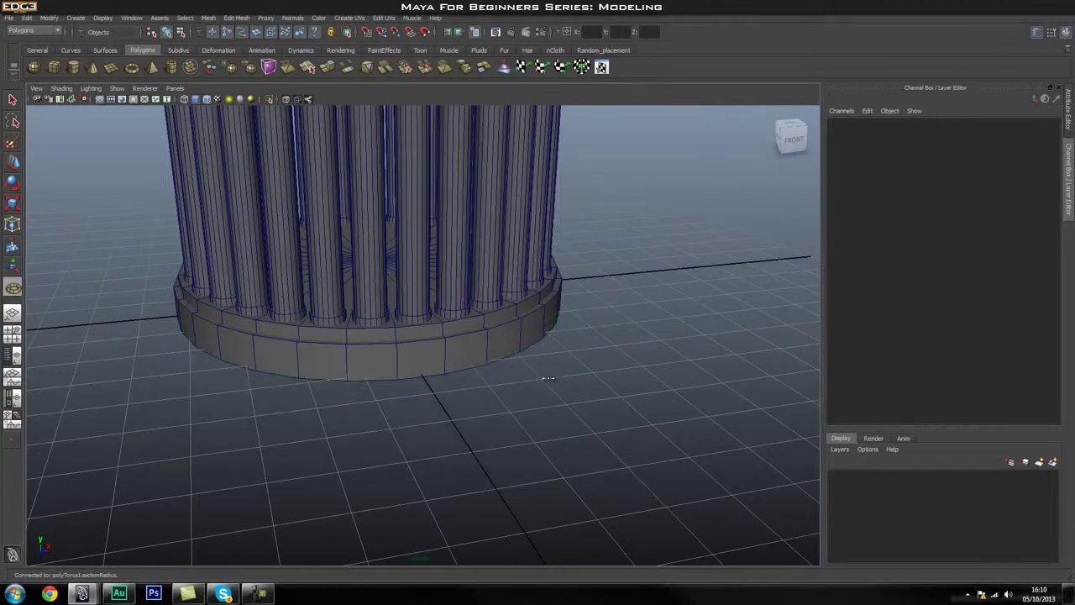
key(e)
Raise the torus to about 10.219 in Y so it rings the base of the dome.
alt+drag(549, 378, 512, 389)
key(w)
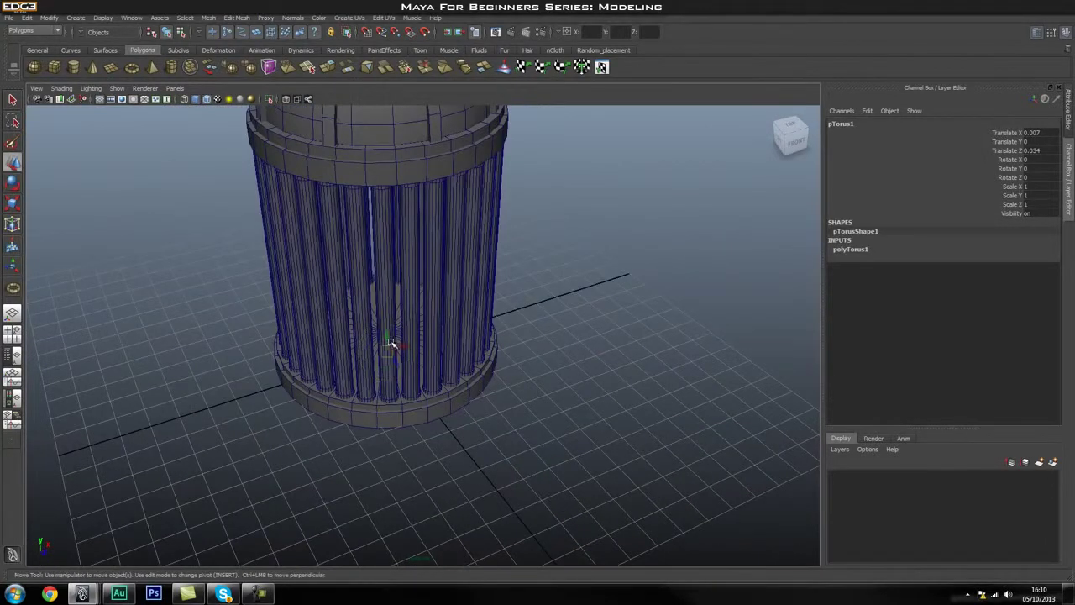
alt+drag(463, 312, 408, 172)
alt+middle_drag(470, 261, 501, 344)
alt+drag(502, 343, 436, 334)
drag(408, 234, 413, 230)
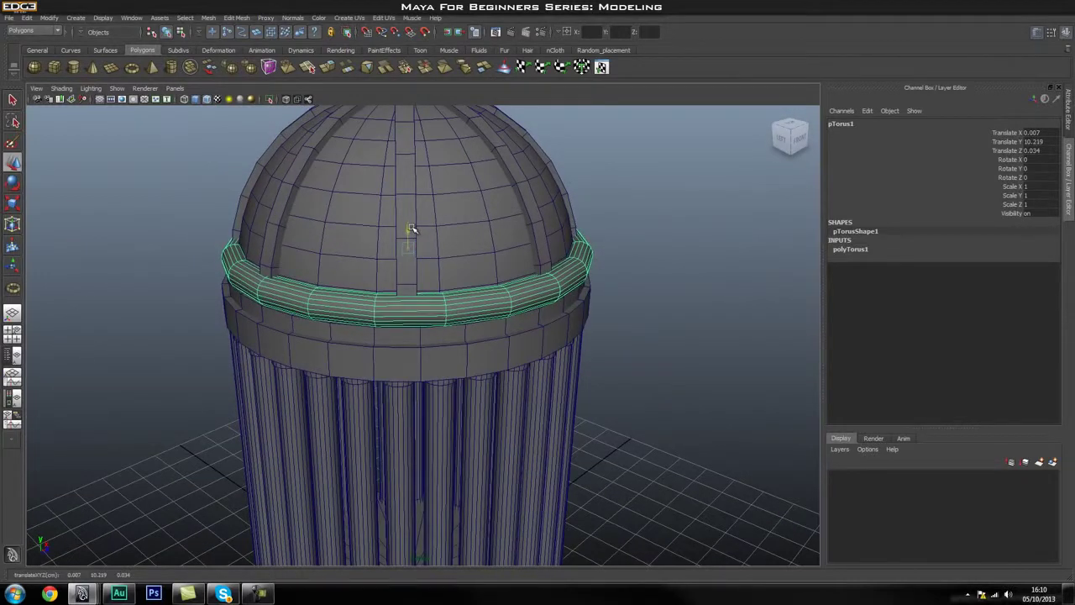
Thin the torus to a section radius of 0.05, changing the channel slider speed for finer adjustment.
click(853, 249)
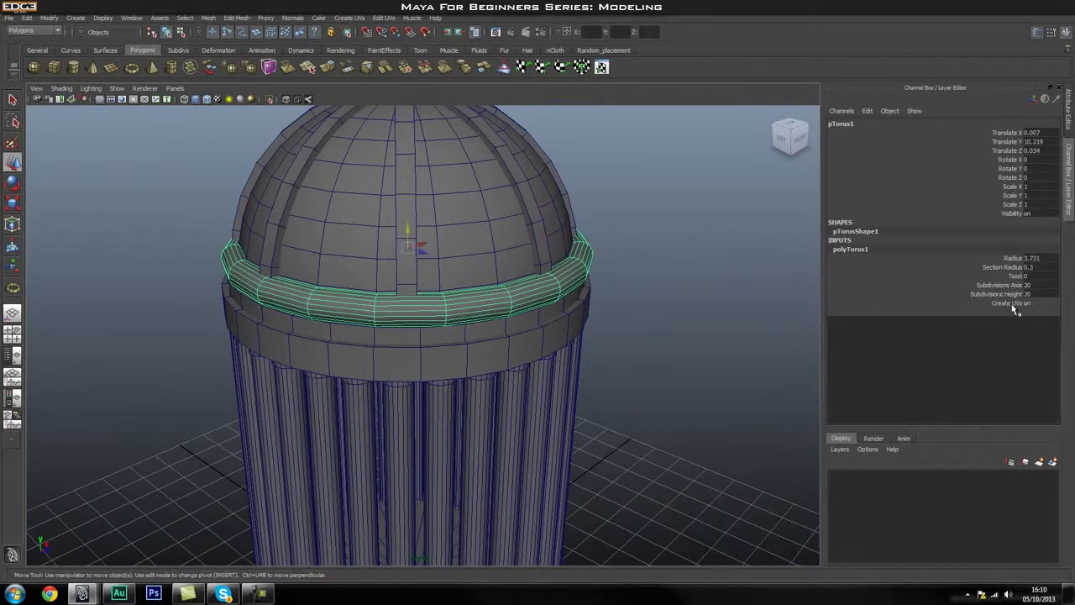
click(1008, 267)
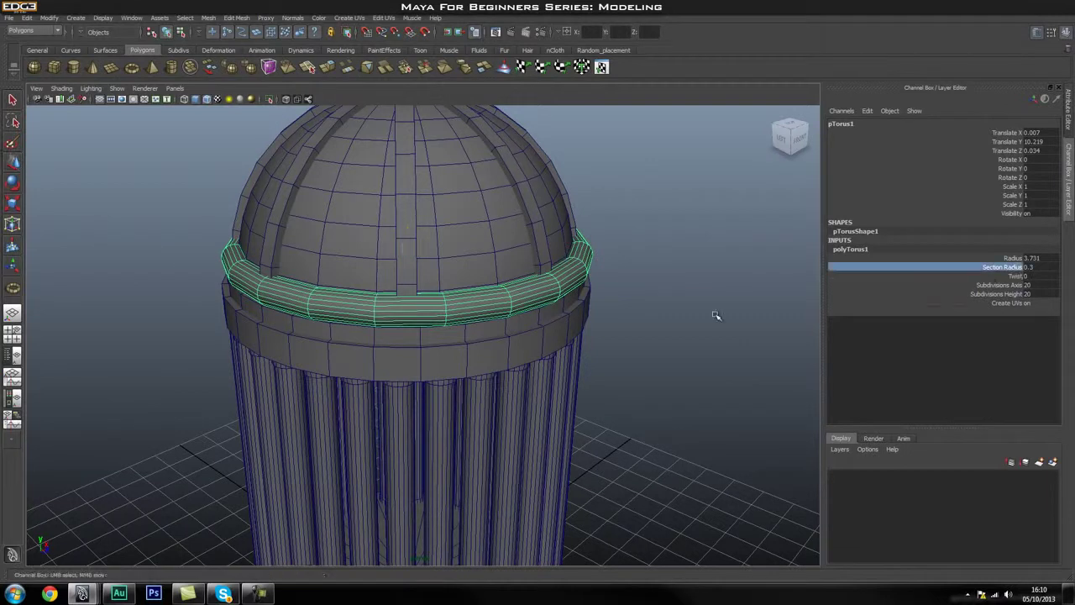
middle_drag(694, 282, 692, 282)
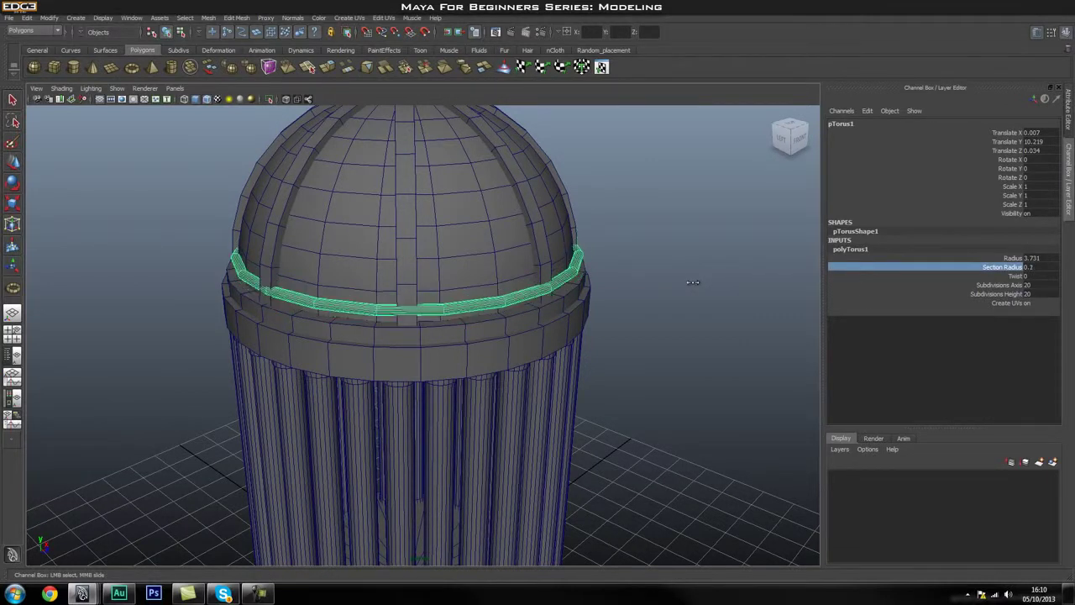
click(1045, 100)
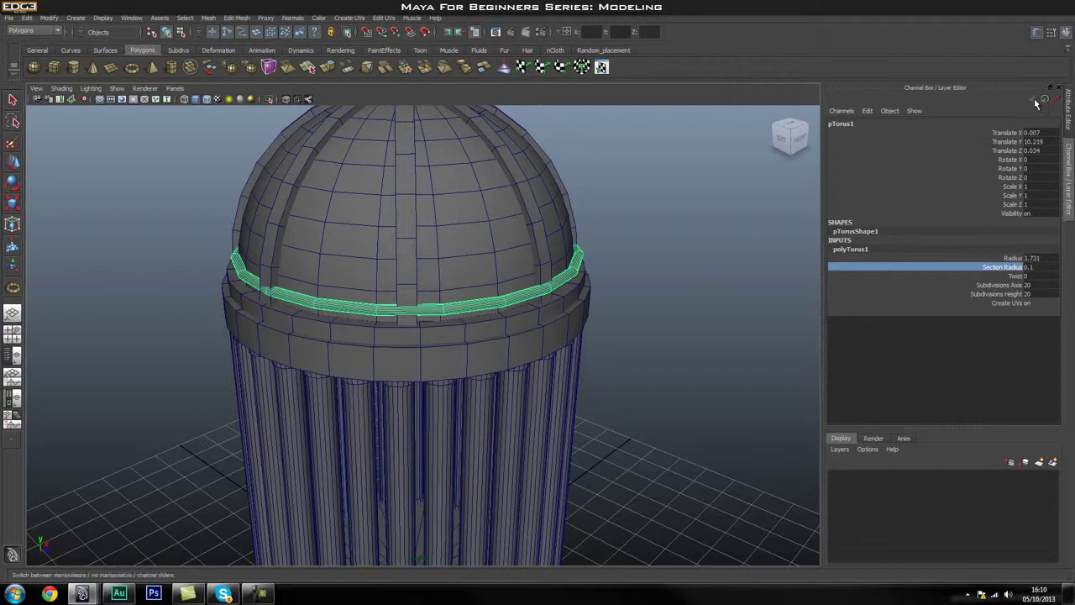
mouse_move(642, 218)
middle_down()
mouse_move(657, 217)
mouse_move(644, 222)
middle_up()
click(651, 224)
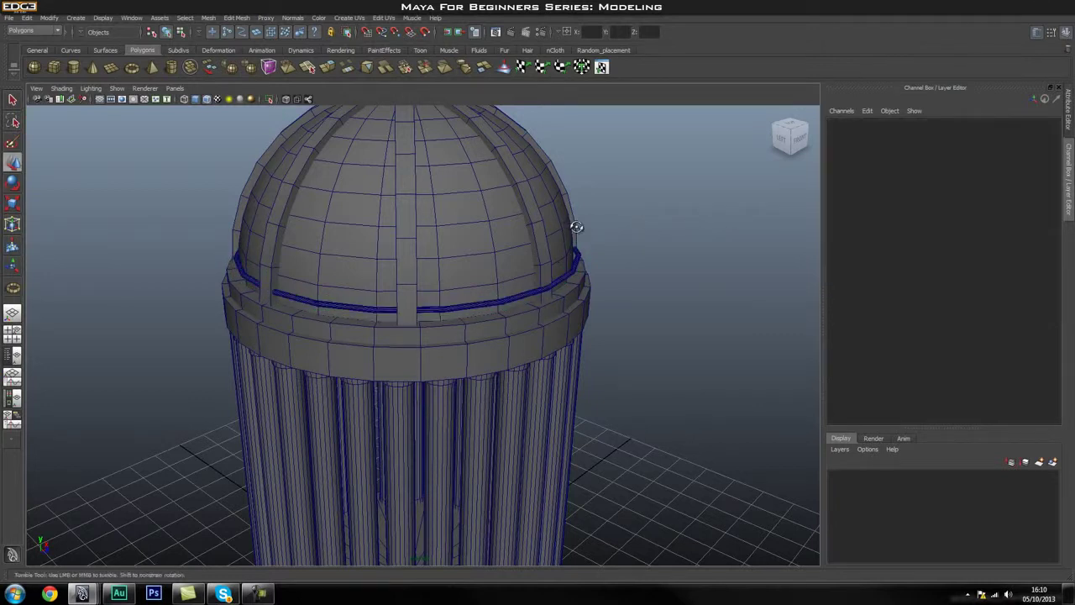
Reduce the torus's radius to 3.661 so it sits closer to the dome.
alt+drag(576, 228, 588, 249)
alt+right_drag(587, 250, 651, 302)
click(541, 337)
alt+drag(541, 337, 731, 294)
click(883, 252)
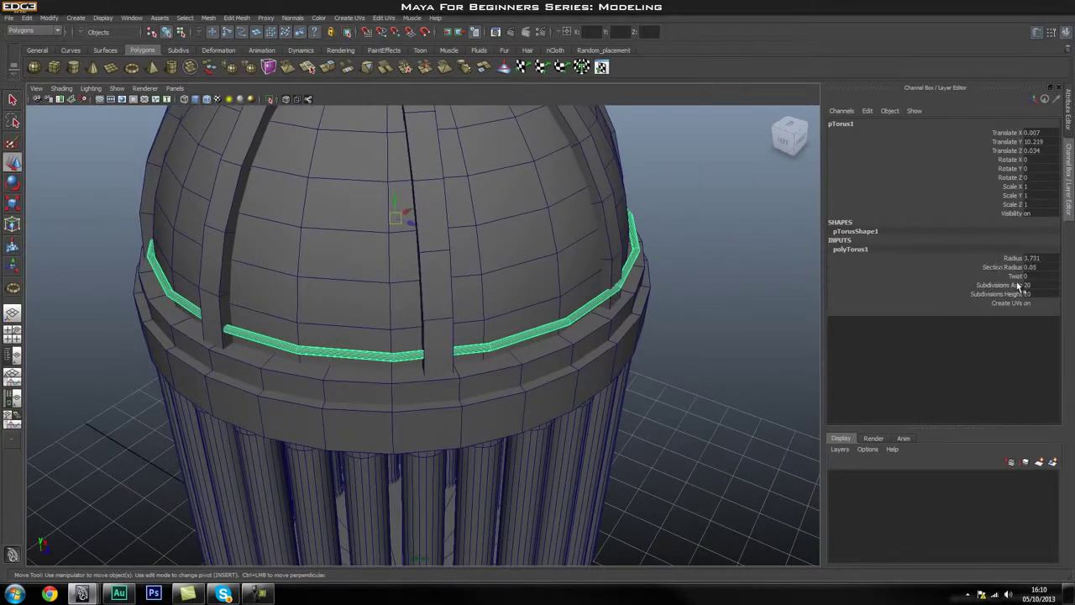
click(1015, 259)
middle_drag(728, 262, 729, 259)
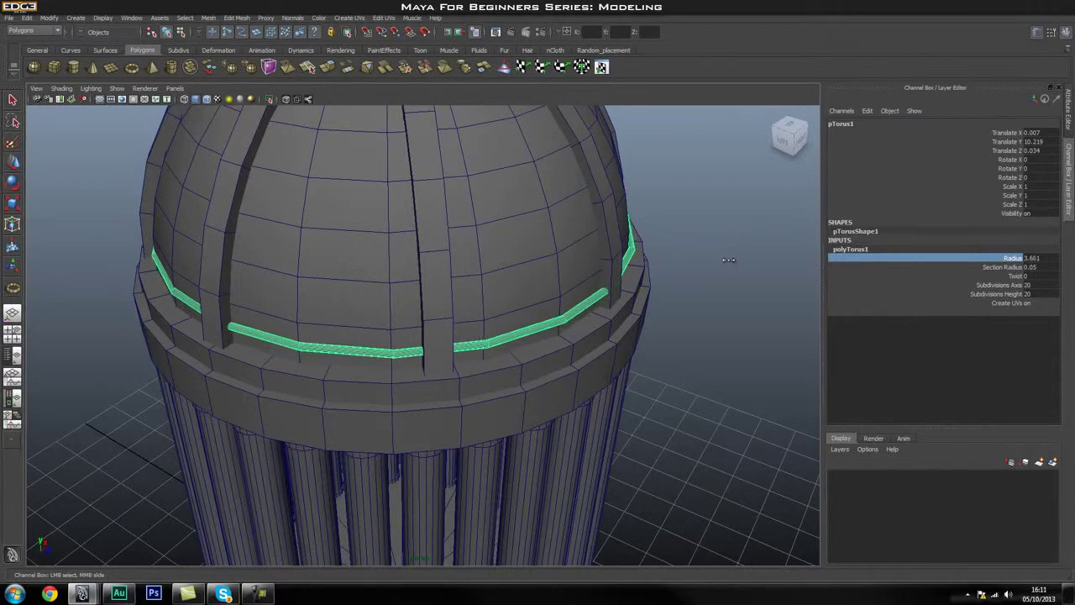
click(923, 269)
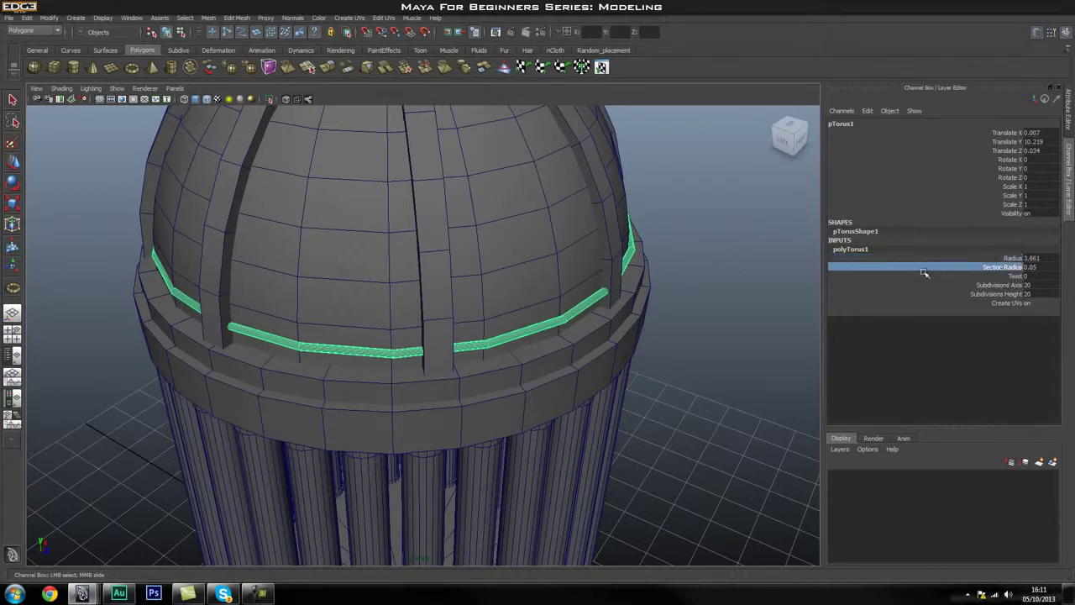
middle_drag(701, 250, 701, 252)
click(684, 269)
alt+drag(684, 269, 504, 336)
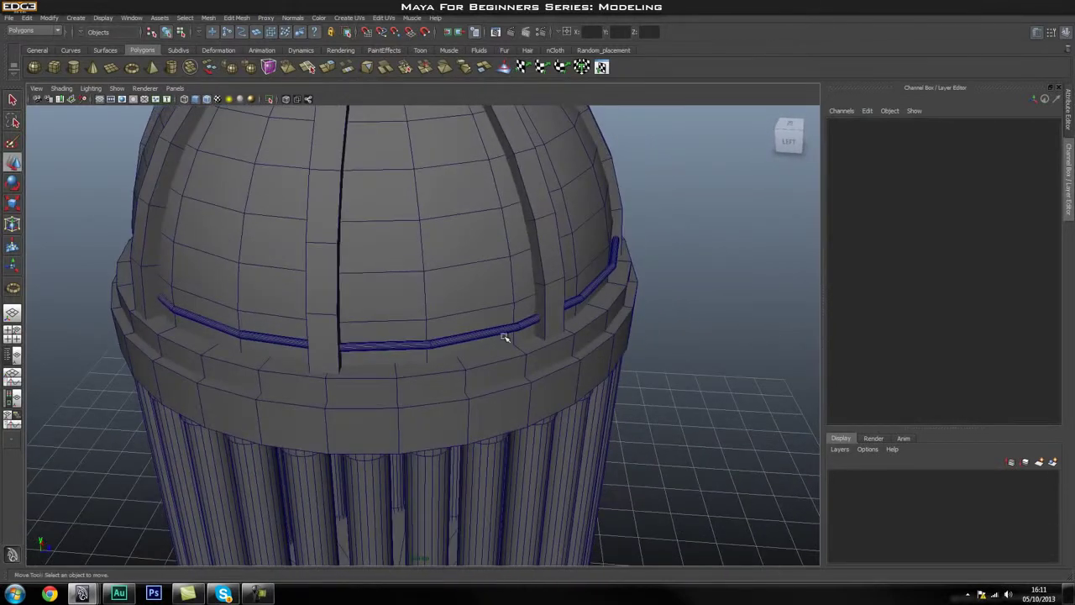
Select the torus and isolate it in the top view.
click(504, 338)
click(701, 300)
click(600, 288)
key(space)
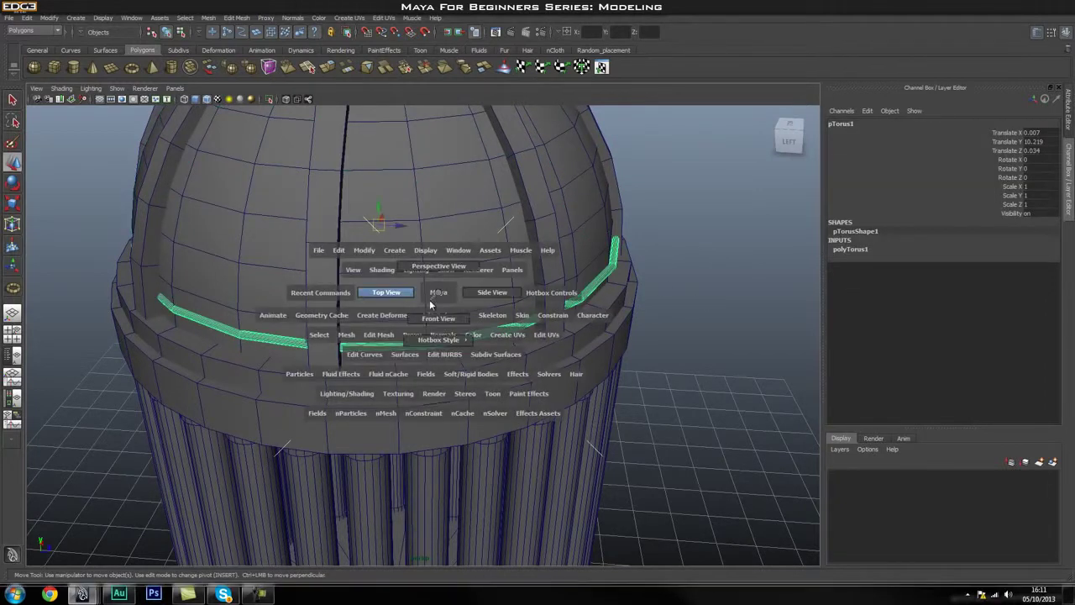
click(389, 294)
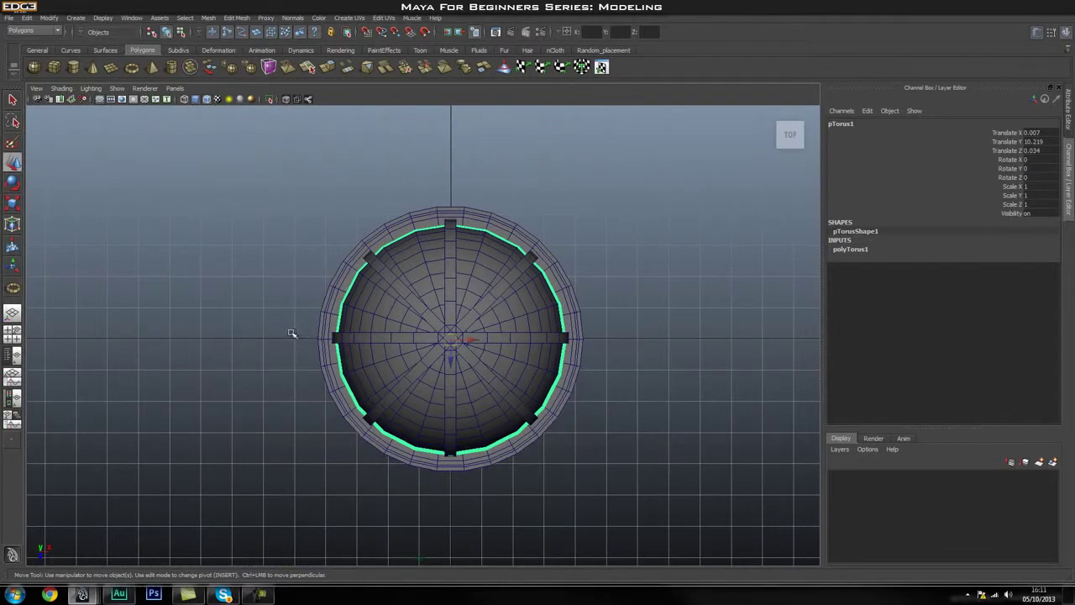
scroll(291, 334, up, 3)
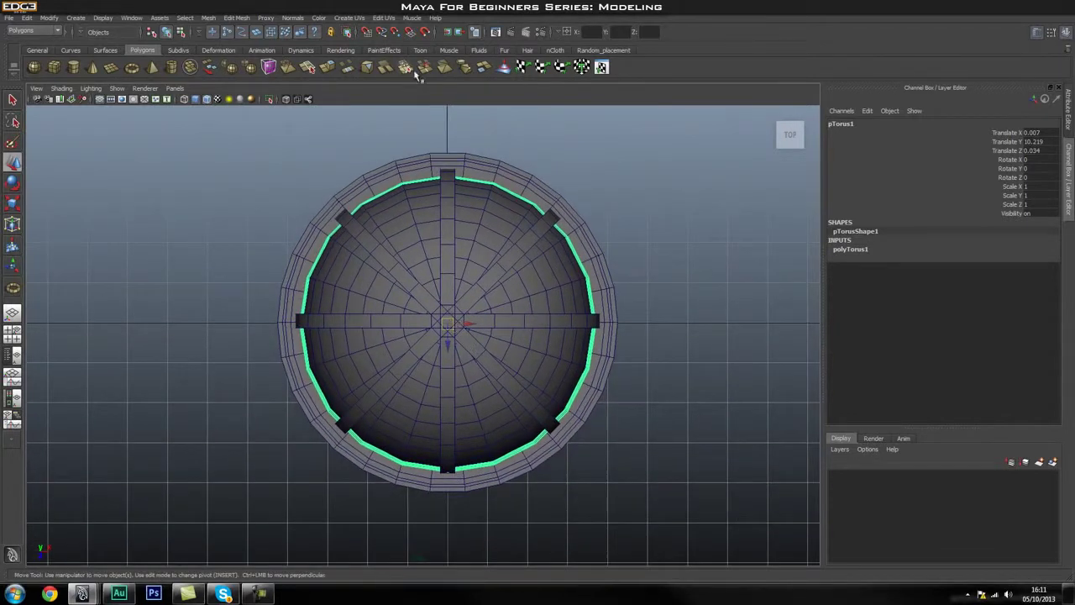
click(270, 100)
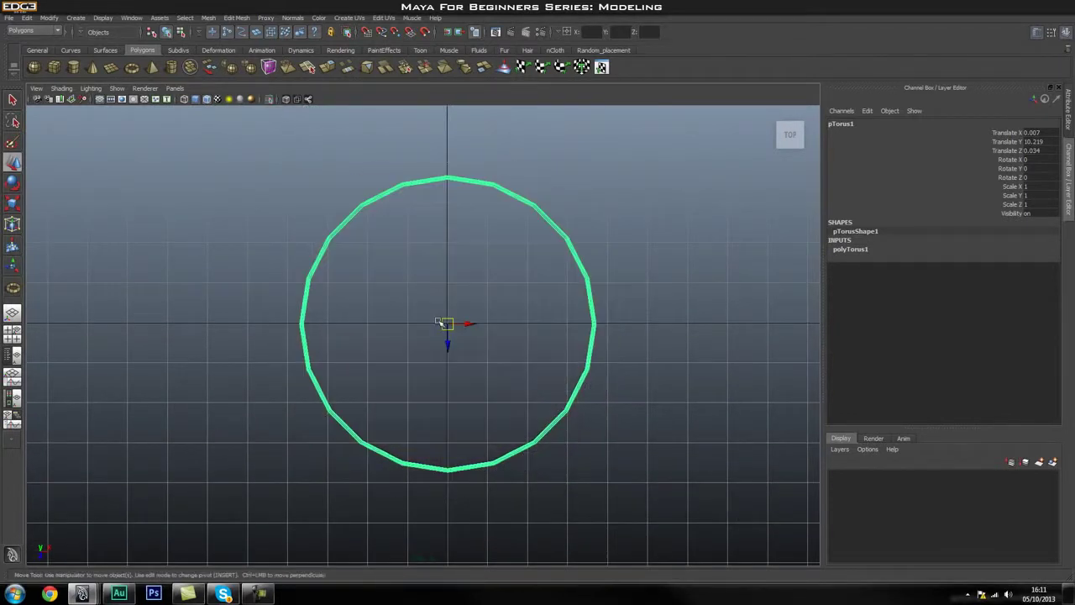
Snap the torus to the grid origin and show the whole building again in the perspective view.
drag(448, 324, 450, 323)
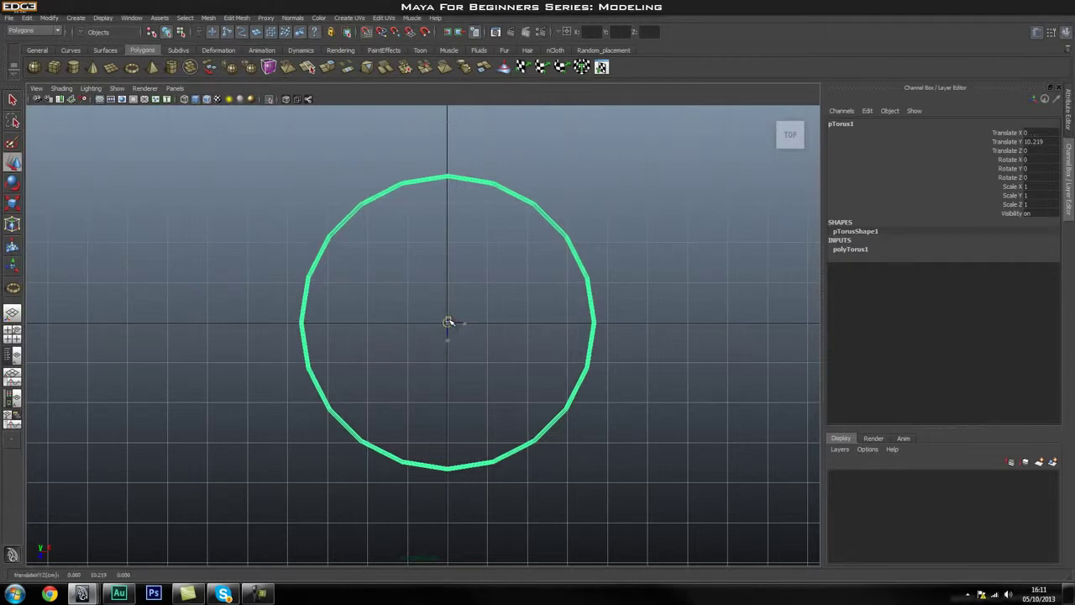
key(ctrl+1)
key(space)
drag(462, 318, 461, 292)
Set the torus's radius to 3.731 and its section radius to 0.08.
alt+drag(566, 355, 617, 349)
scroll(617, 350, up, 1)
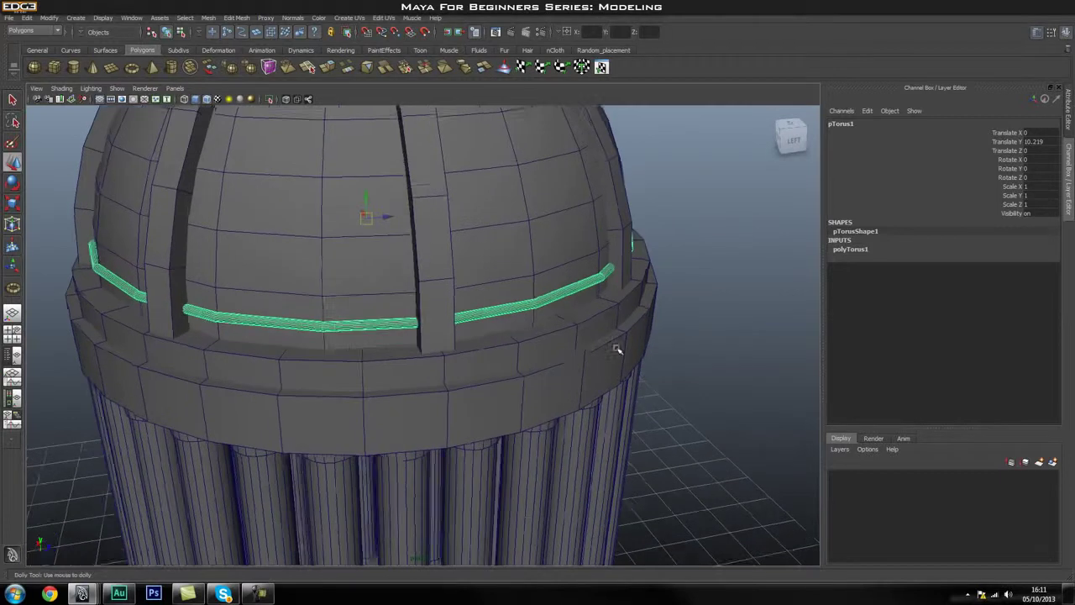
alt+middle_drag(618, 349, 572, 364)
scroll(571, 362, up, 2)
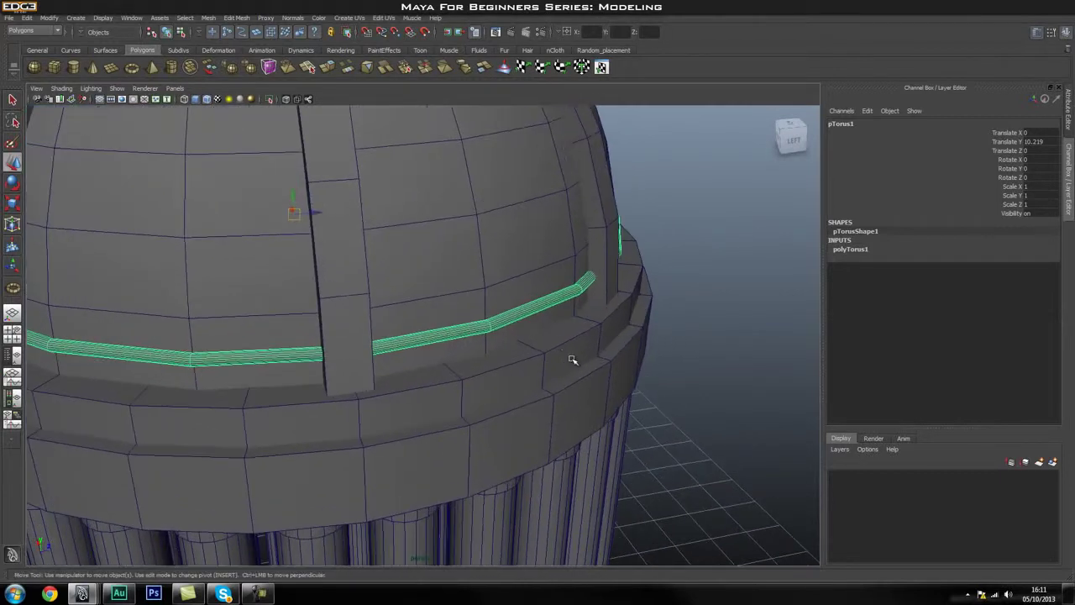
click(852, 249)
click(1011, 259)
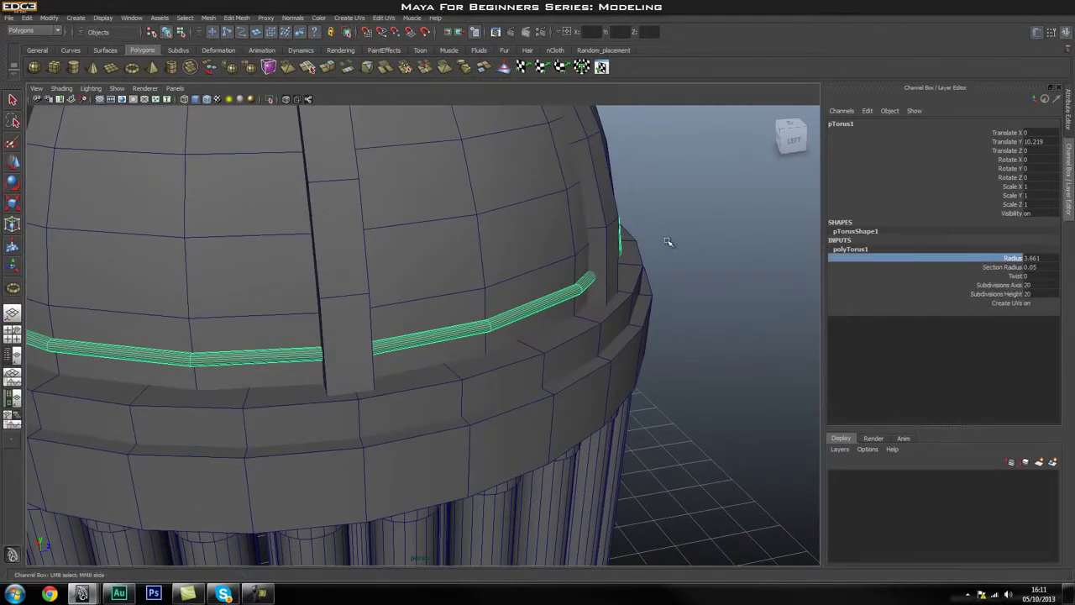
middle_drag(672, 241, 676, 243)
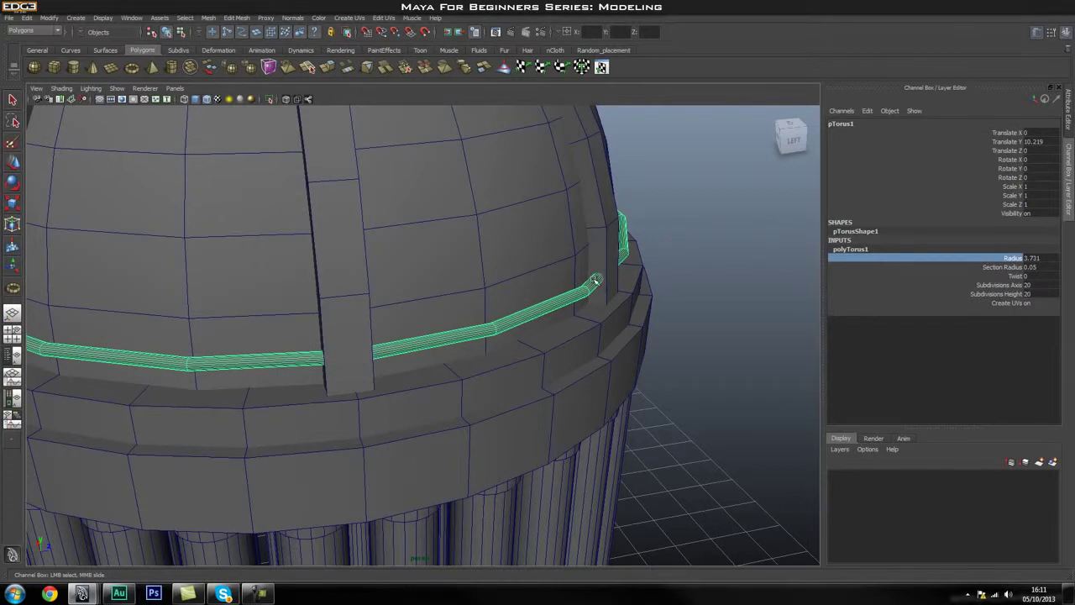
click(1009, 267)
middle_drag(680, 260, 684, 260)
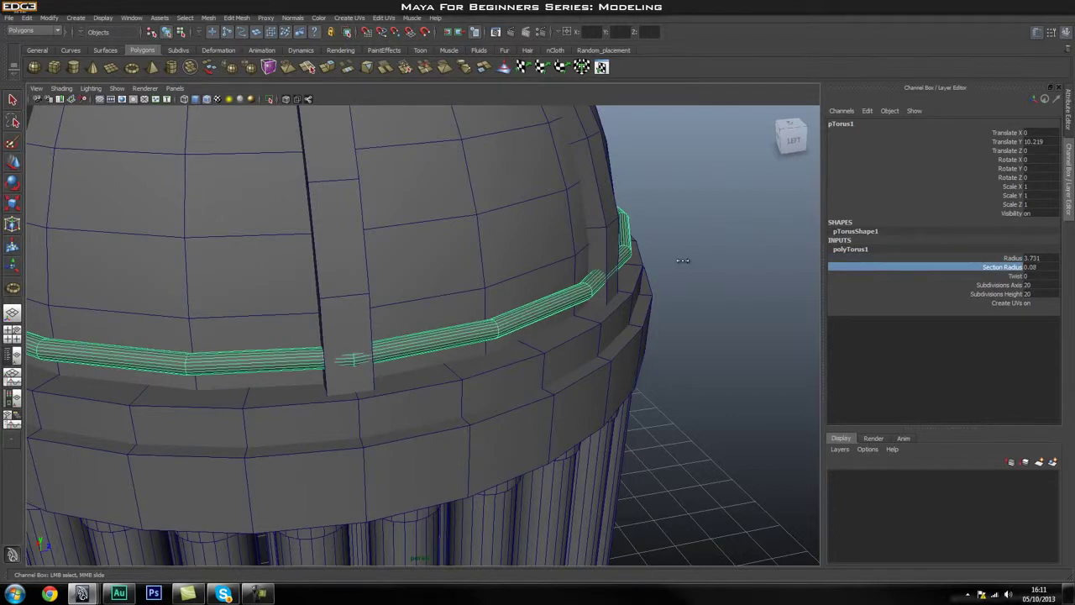
Reduce the torus's radius to 3.701 to tighten it around the dome.
click(1012, 258)
middle_drag(684, 220, 685, 224)
click(689, 245)
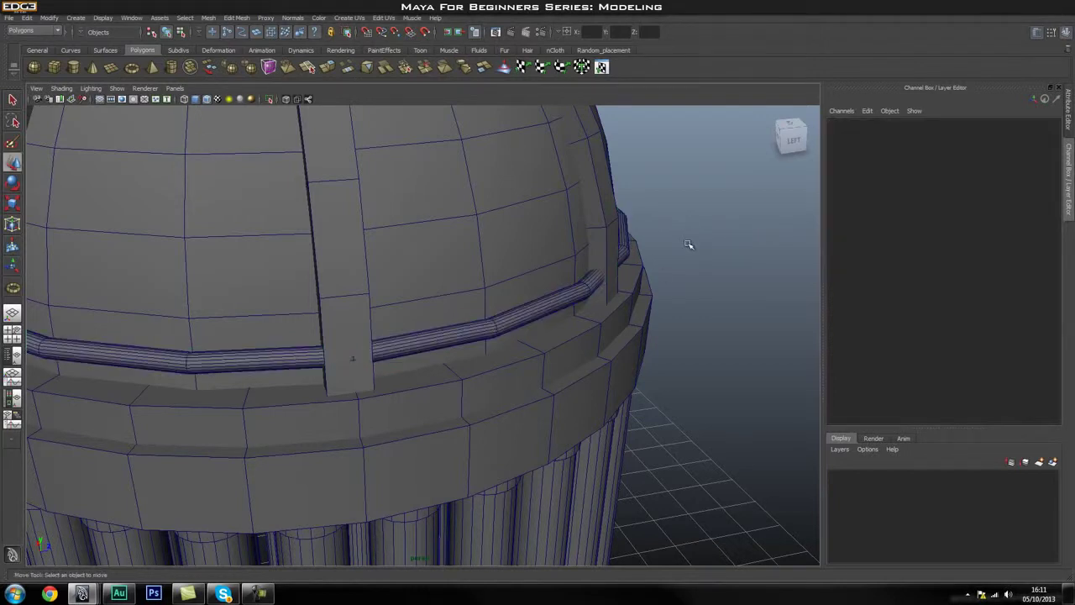
click(550, 313)
click(891, 232)
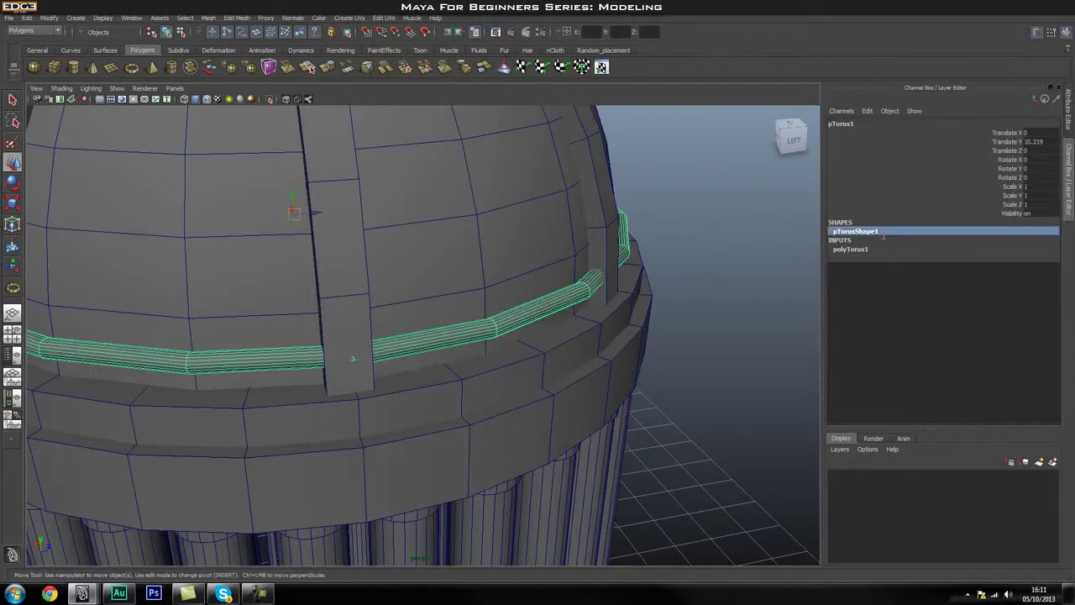
click(881, 251)
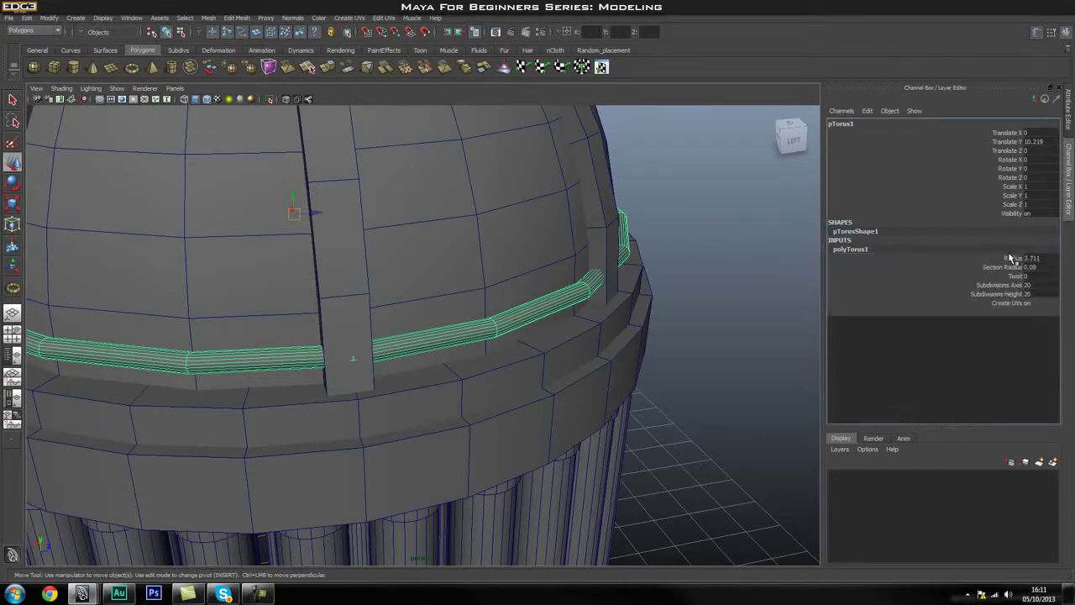
click(1011, 258)
middle_drag(698, 243, 710, 241)
click(731, 253)
Smooth the torus ring by raising its axis subdivisions to 33.
alt+drag(732, 253, 538, 273)
alt+right_drag(537, 273, 139, 303)
alt+drag(139, 302, 372, 286)
alt+right_drag(372, 286, 579, 319)
alt+drag(580, 320, 631, 308)
alt+right_drag(631, 307, 403, 315)
alt+drag(403, 315, 439, 322)
click(473, 333)
click(863, 252)
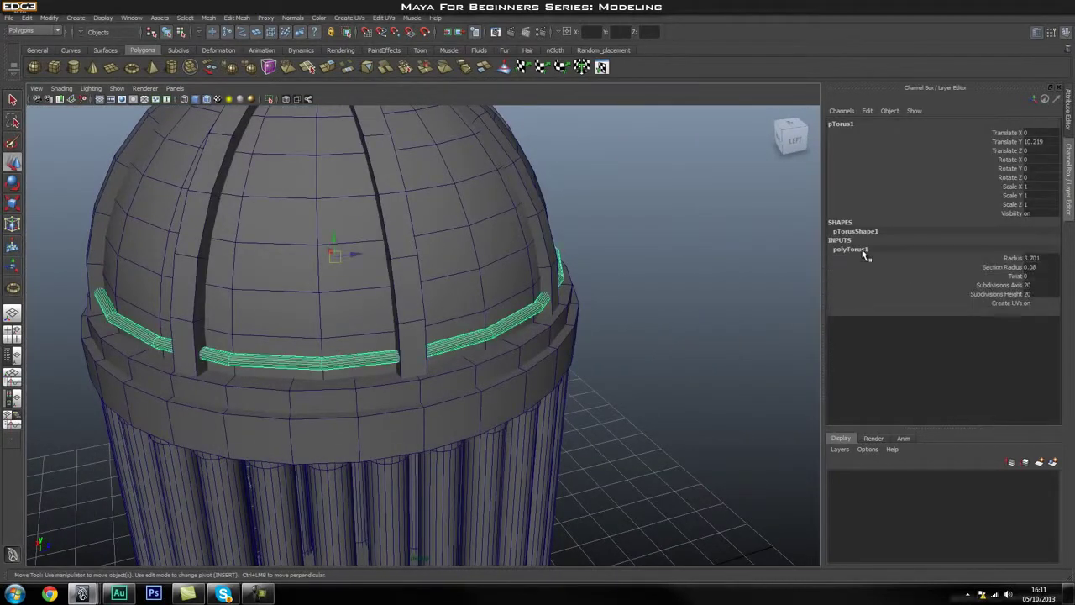
click(1006, 285)
middle_drag(673, 262, 690, 262)
click(711, 295)
alt+drag(711, 295, 580, 316)
Reselect the torus and reduce its radius slightly to fit the dome.
click(555, 317)
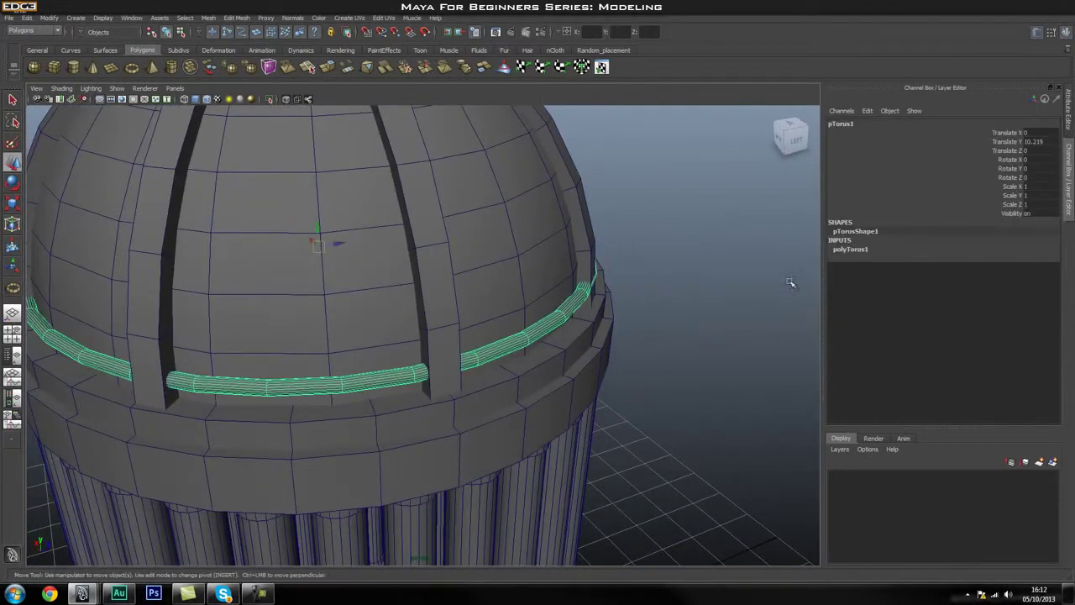
click(851, 249)
click(990, 258)
middle_drag(666, 249, 656, 250)
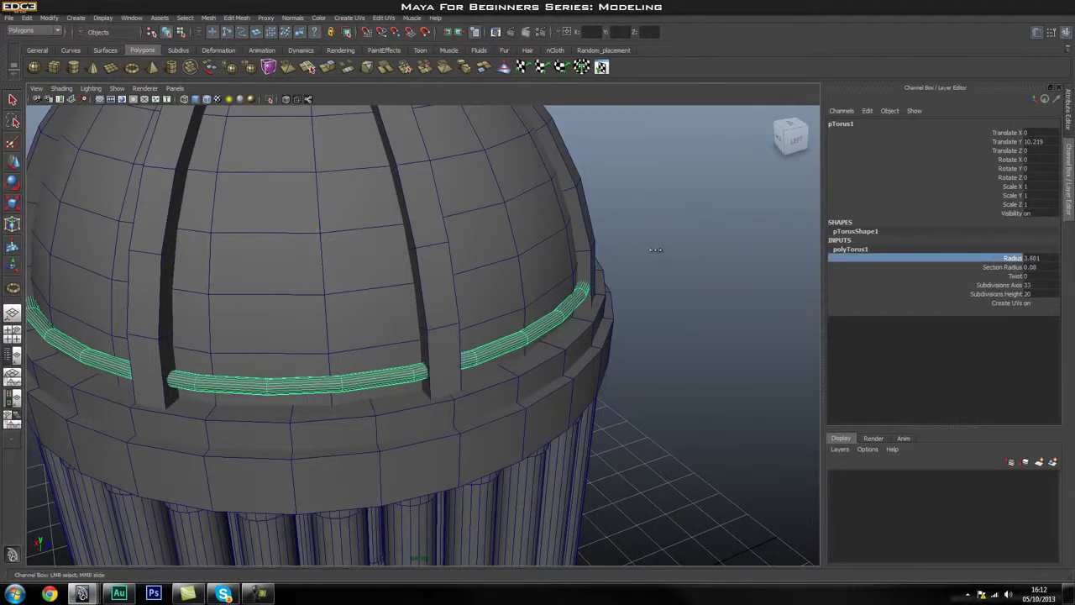
Lower the torus ring vertically to about Y 9.99 so it sits at the dome's base.
click(647, 257)
alt+drag(647, 256, 429, 287)
alt+right_drag(428, 287, 528, 305)
alt+drag(528, 305, 434, 300)
alt+right_drag(382, 326, 590, 328)
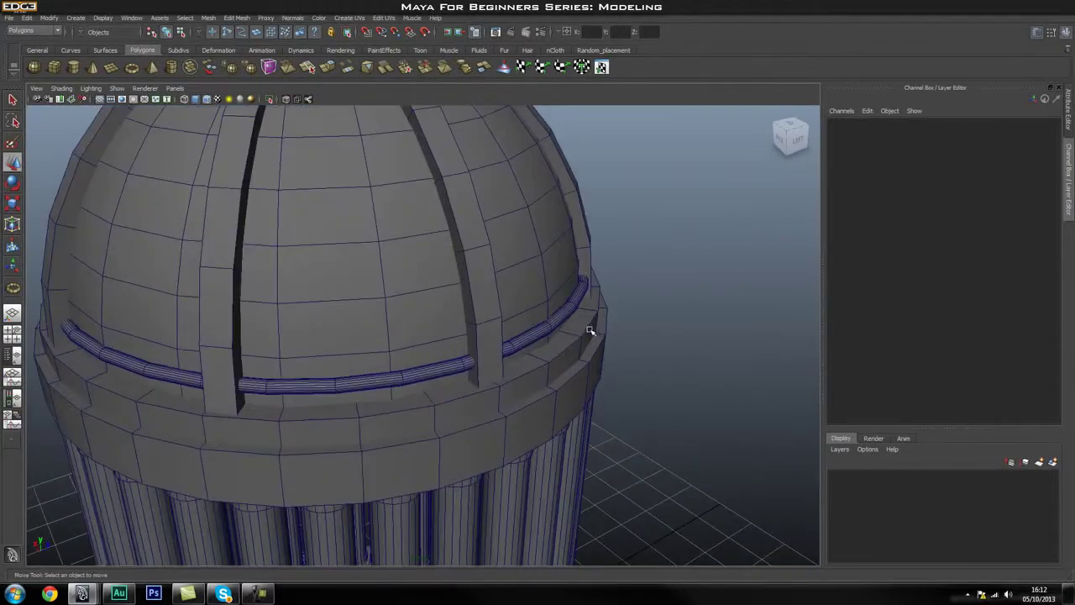
alt+drag(591, 328, 540, 342)
click(514, 366)
drag(349, 248, 347, 263)
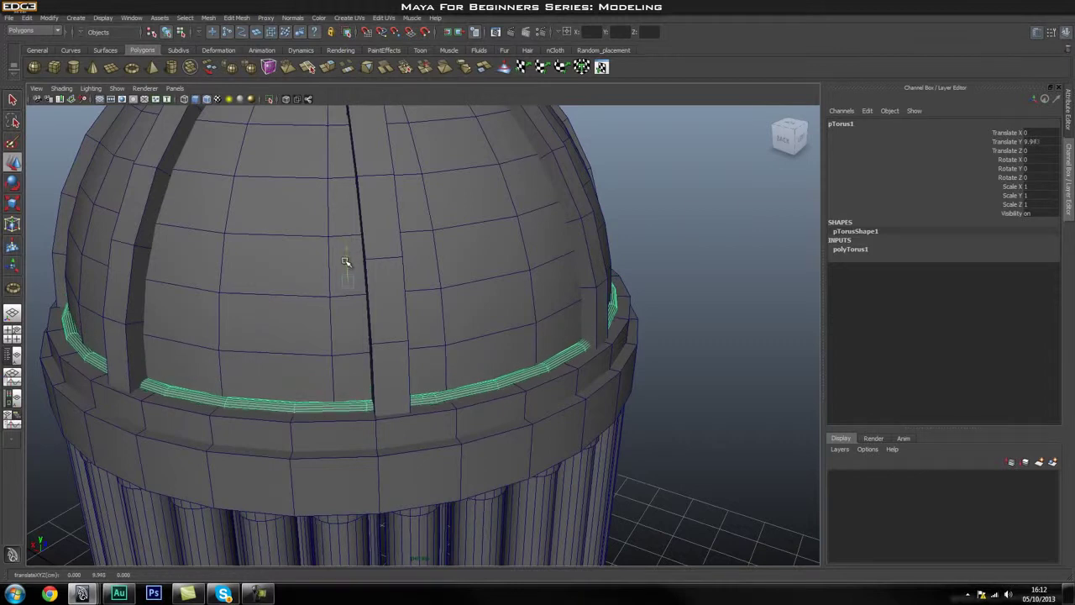
click(735, 337)
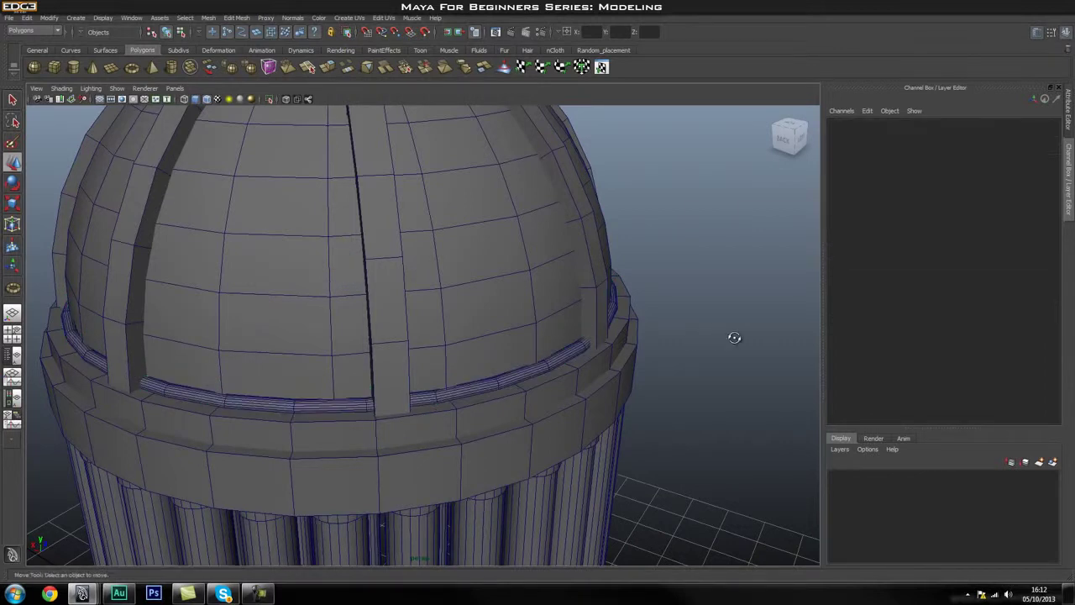
Duplicate the base torus ring and raise the copy to about Y 11.103 on the dome.
click(554, 366)
alt+drag(566, 258, 552, 307)
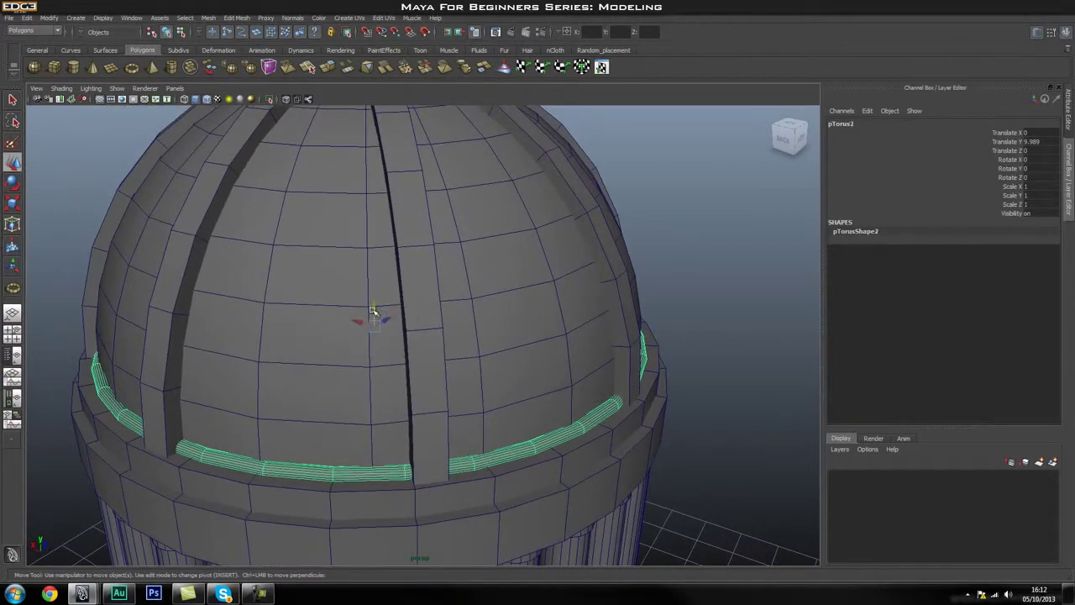
drag(374, 311, 369, 235)
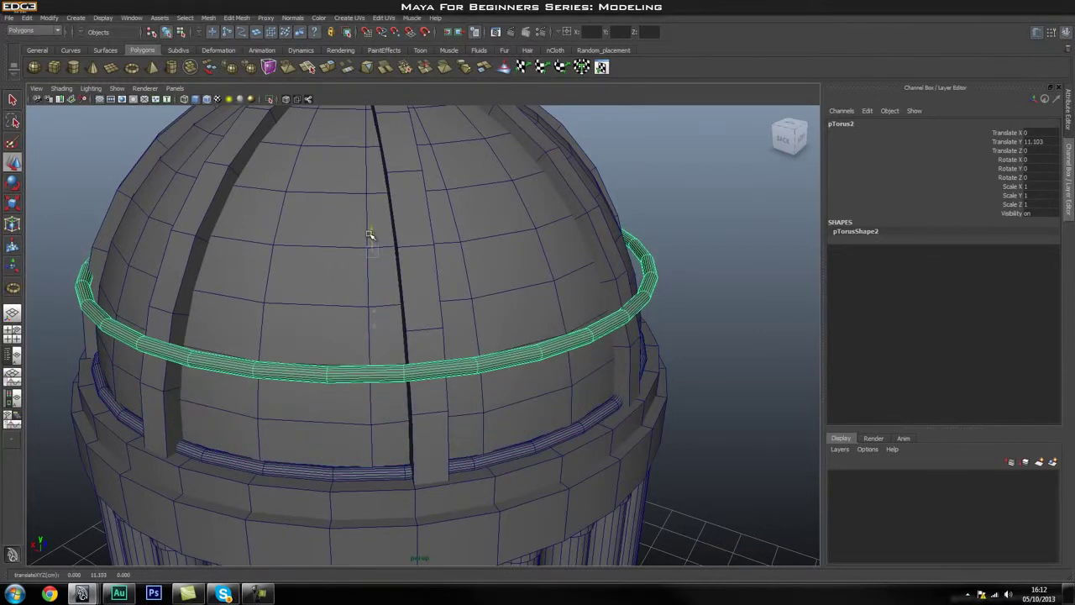
alt+drag(647, 307, 821, 234)
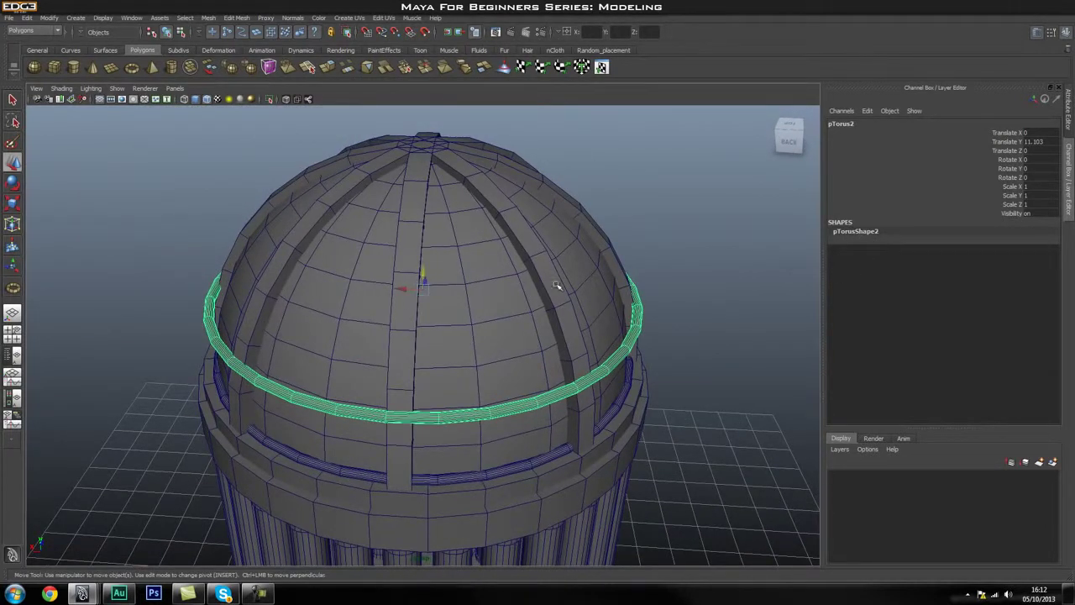
Scale the raised ring copy uniformly to about 0.955 so it hugs the dome between the ribs.
alt+drag(457, 300, 504, 305)
alt+right_drag(504, 306, 594, 314)
alt+middle_drag(593, 315, 549, 297)
key(r)
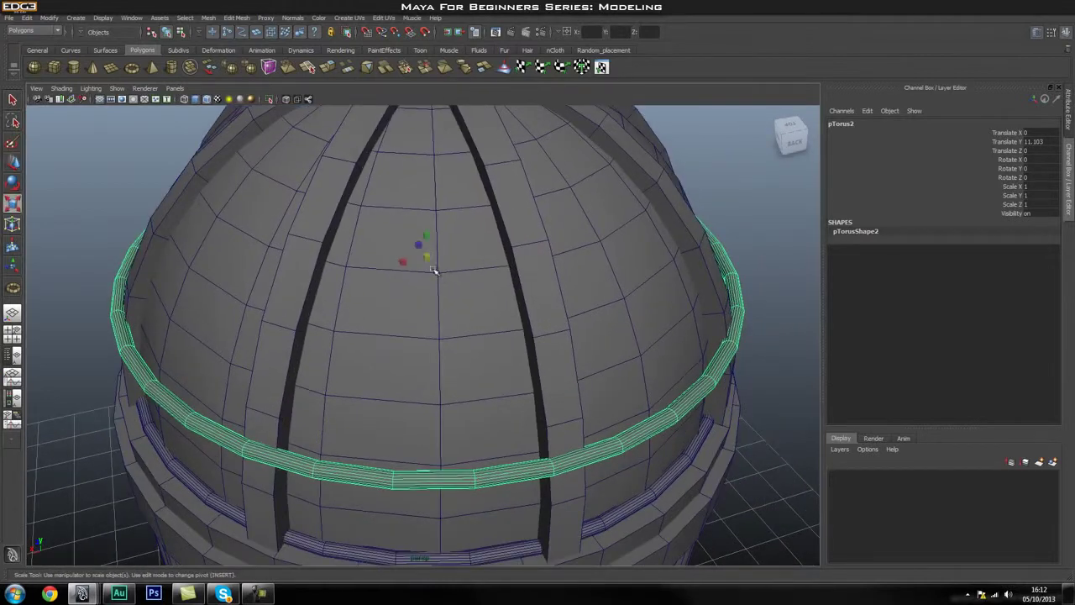
drag(426, 259, 407, 271)
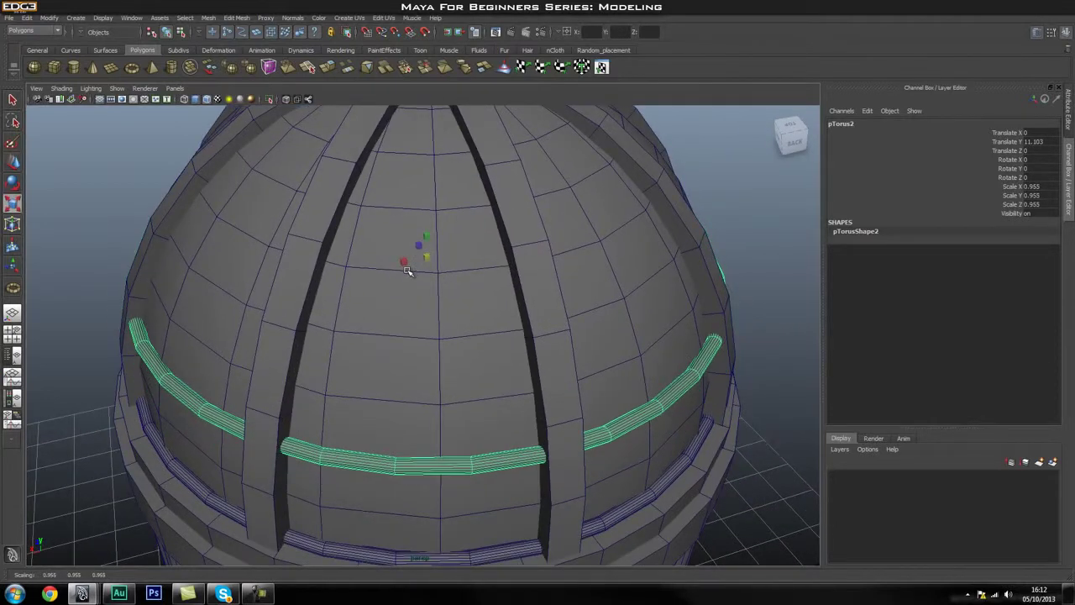
Duplicate the second ring, raise the copy to about Y 12.392 and scale it uniformly to about 0.759 to fit the upper dome.
key(ctrl+d)
key(w)
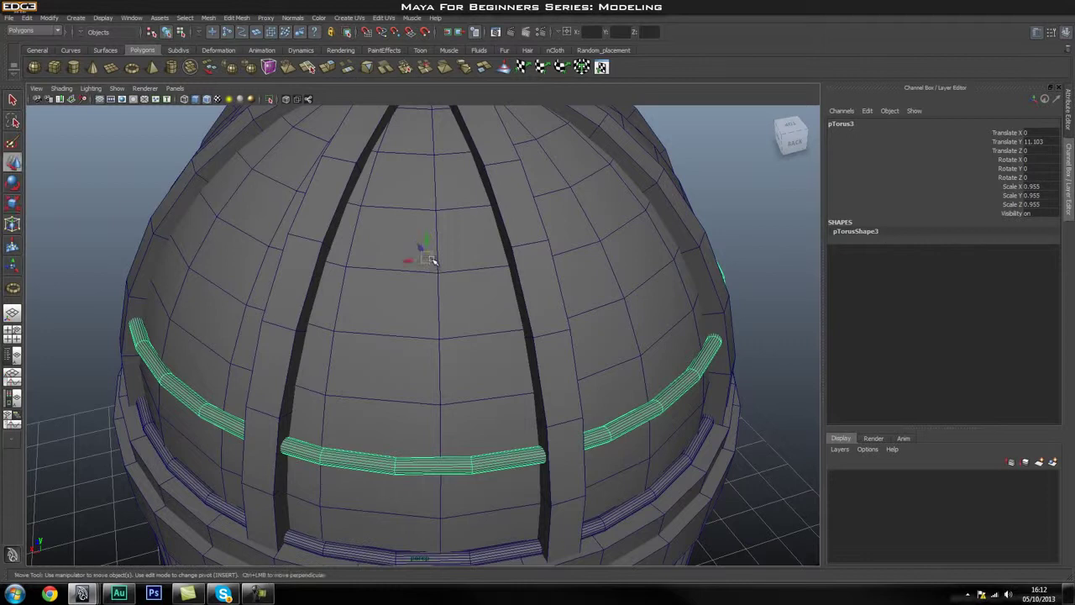
drag(426, 244, 335, 205)
key(r)
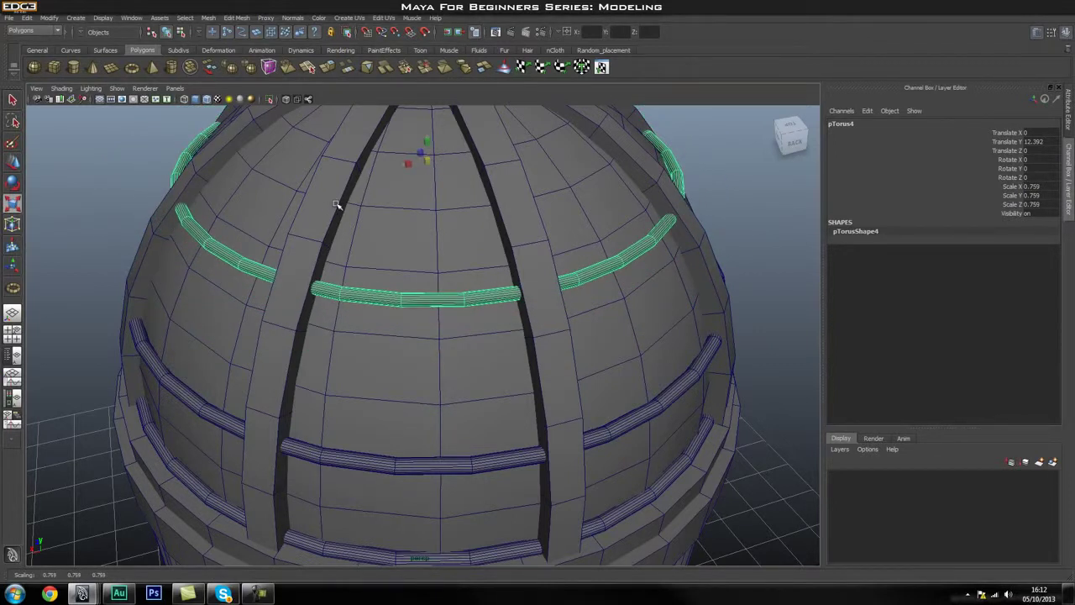
click(744, 221)
Examine the decorated dome from several sides, checking the three rings, a rib and the cylindrical band beneath it.
alt+drag(748, 219, 461, 252)
alt+right_drag(461, 252, 289, 277)
alt+middle_drag(288, 277, 522, 227)
alt+right_drag(523, 227, 569, 278)
alt+drag(569, 278, 620, 353)
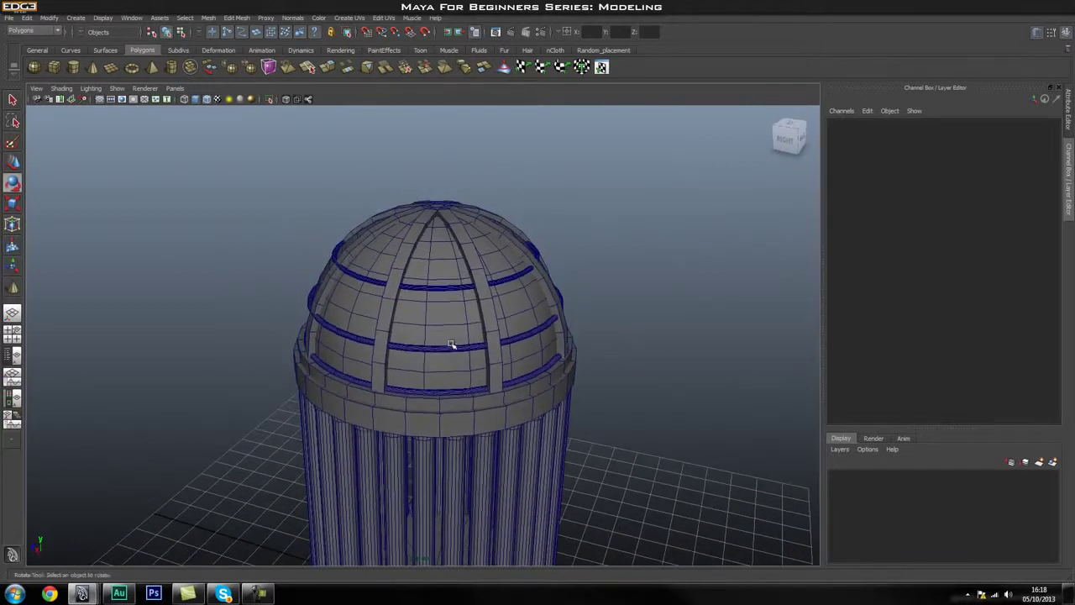
click(438, 287)
key(e)
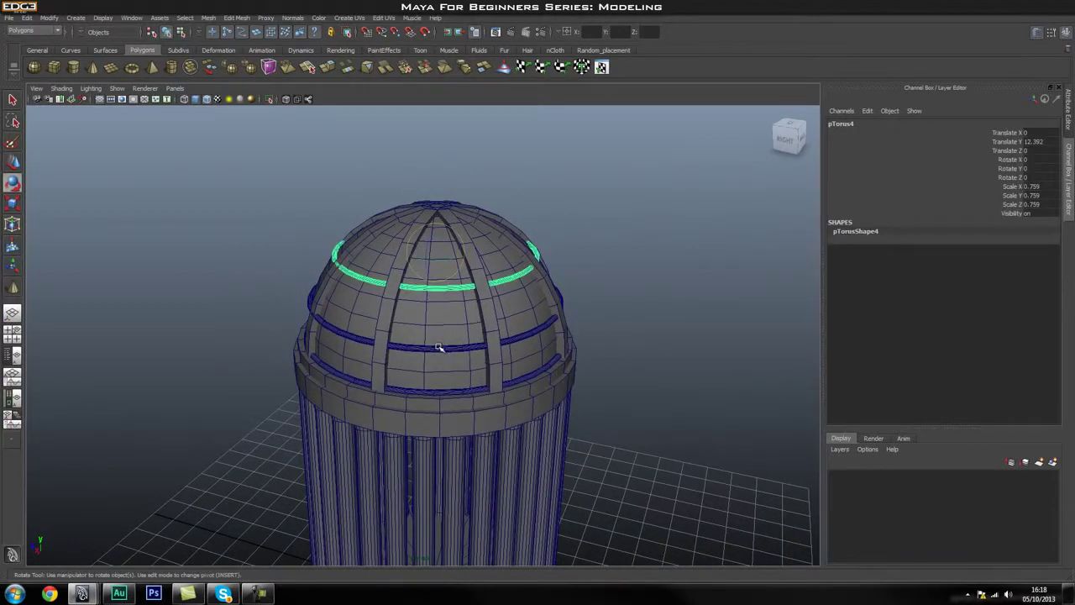
click(438, 347)
click(442, 390)
click(429, 420)
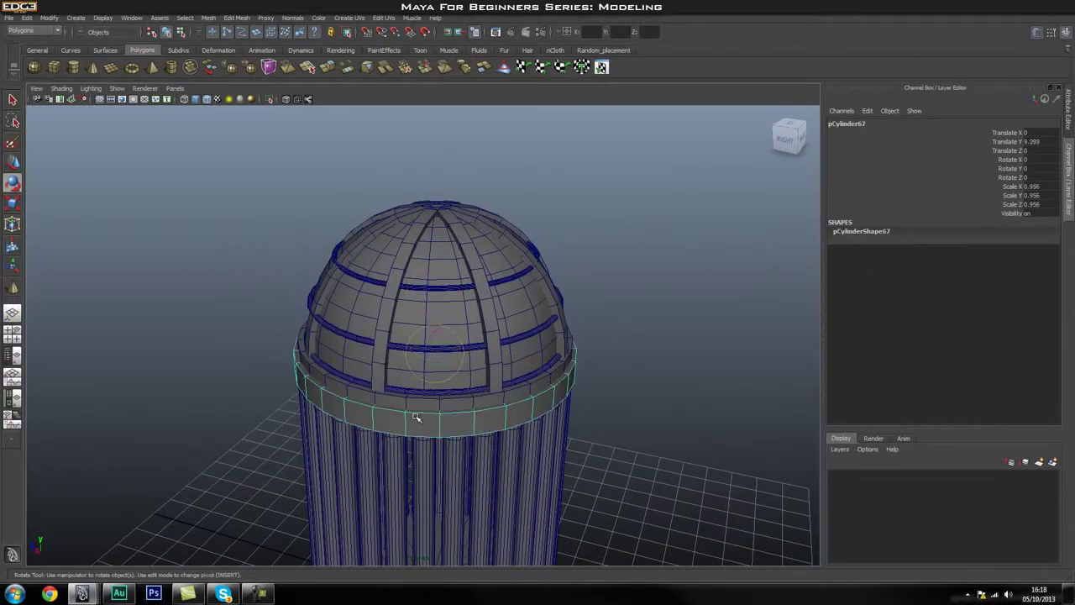
click(385, 344)
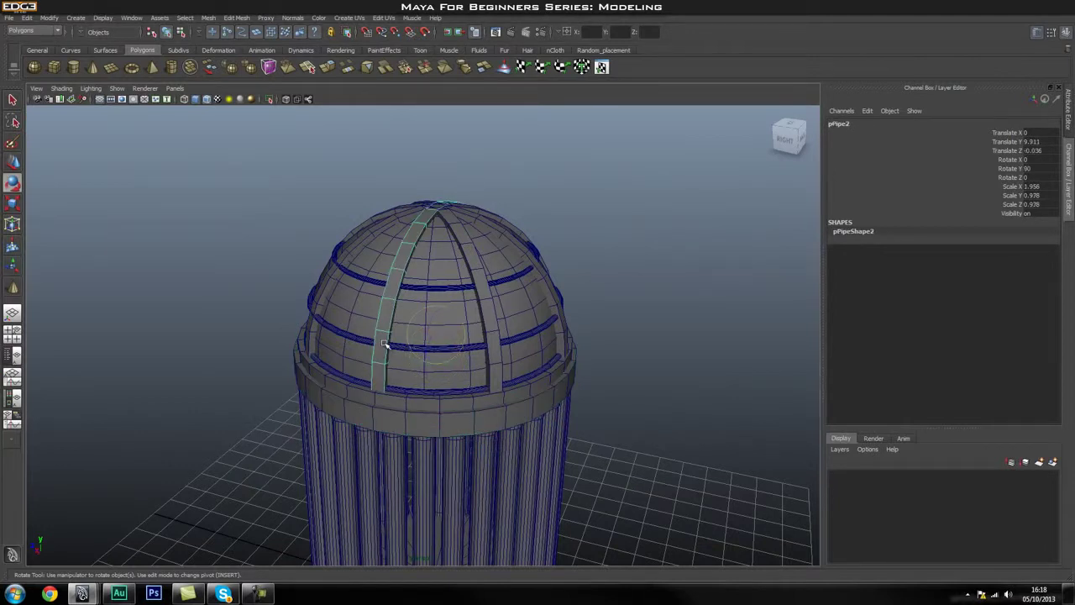
click(653, 332)
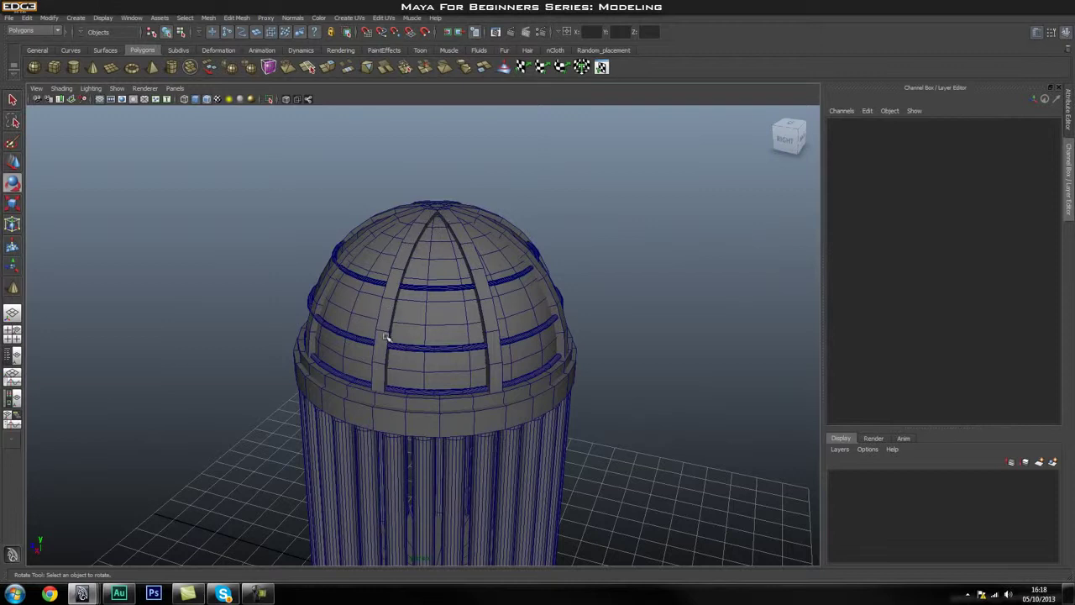
alt+drag(490, 290, 505, 364)
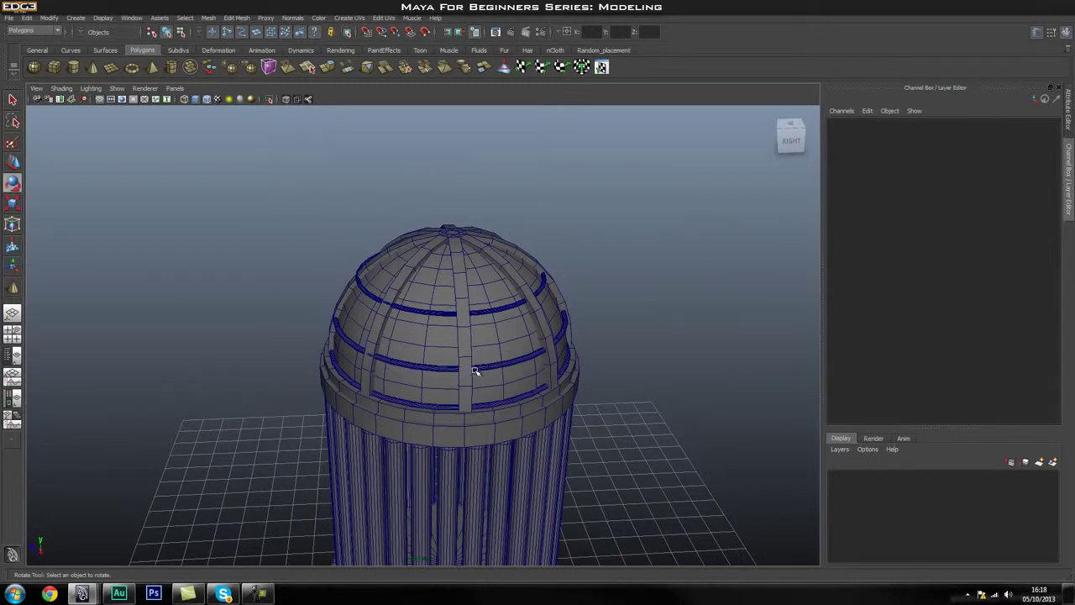
click(467, 437)
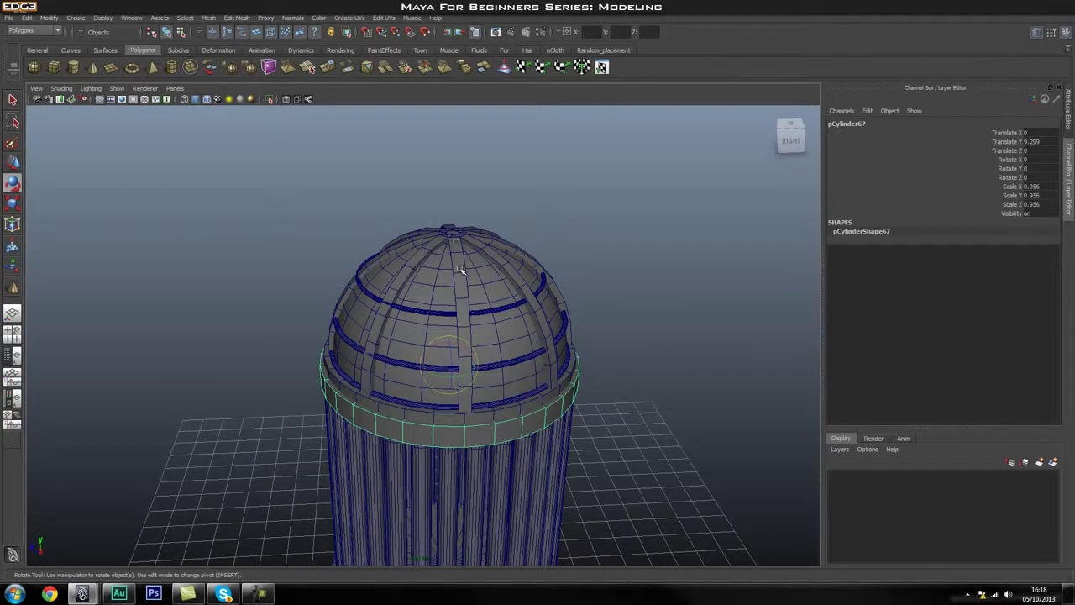
click(687, 389)
click(523, 412)
click(631, 410)
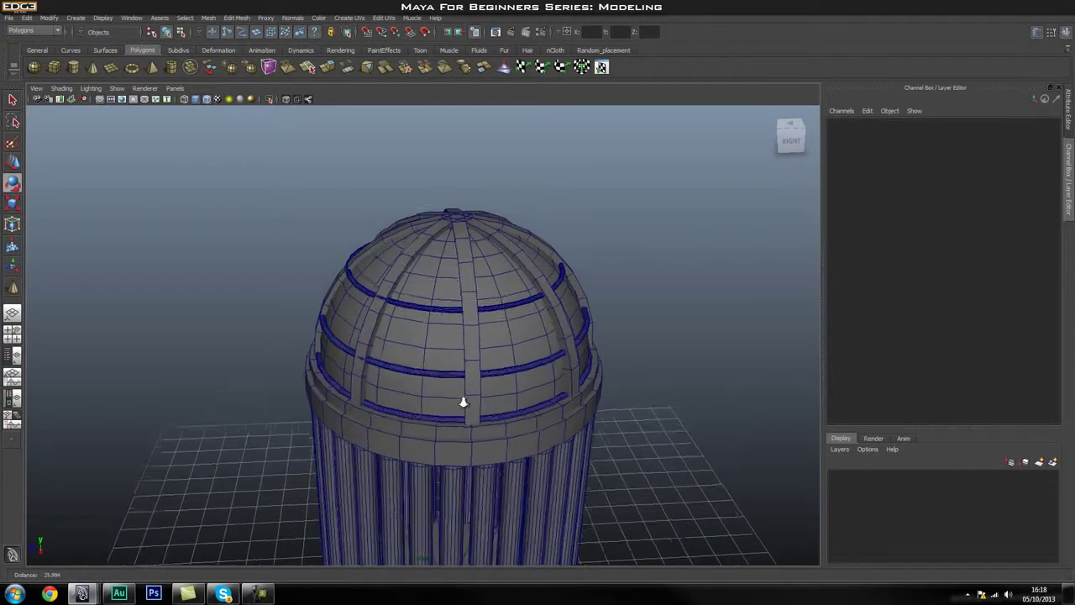
Isolate the cylindrical band beneath the dome so it is the only object shown.
scroll(463, 403, up, 5)
alt+drag(442, 407, 413, 397)
click(413, 398)
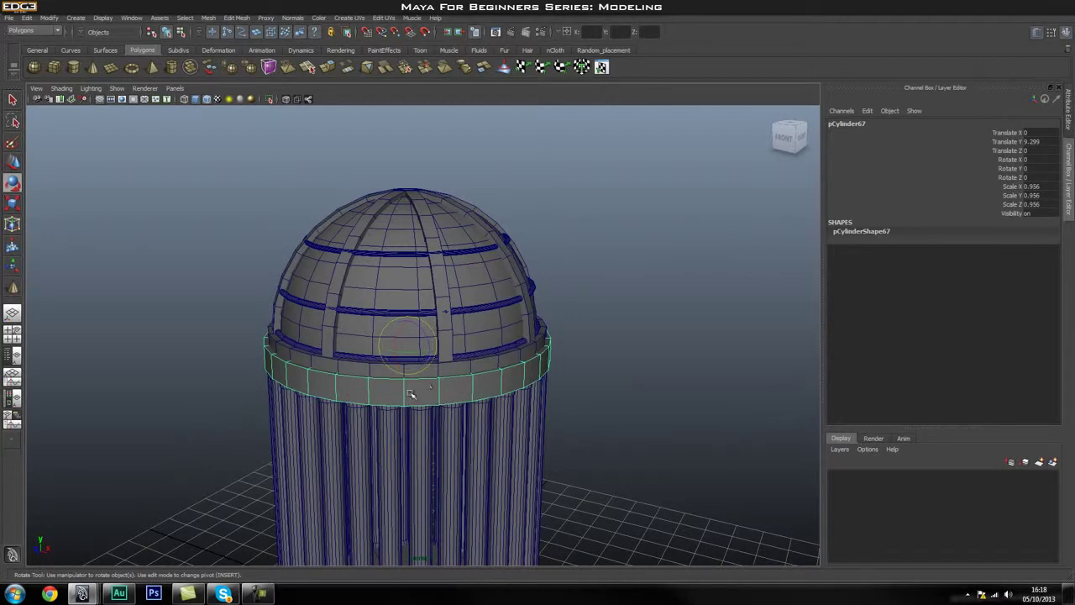
click(270, 99)
click(568, 303)
click(428, 341)
Make the isolated band a live surface for placing new geometry on it.
key(space)
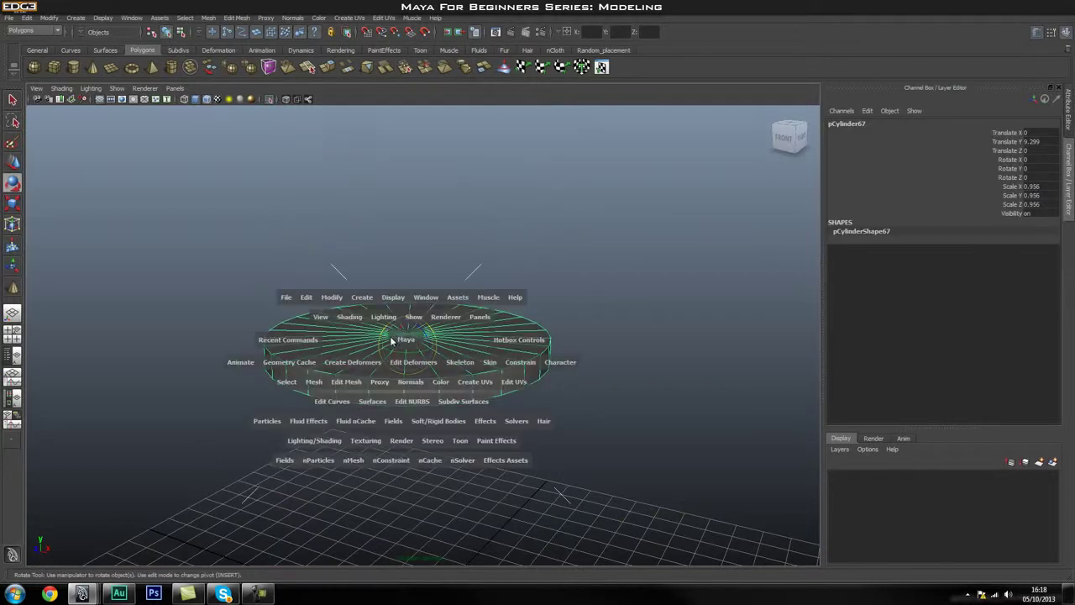
click(333, 297)
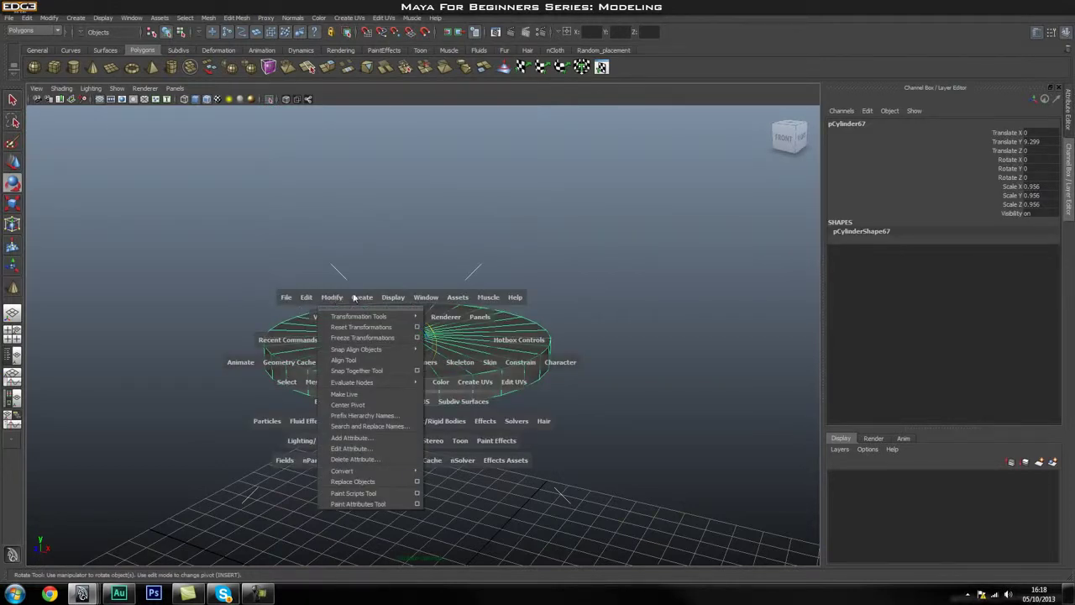
click(351, 395)
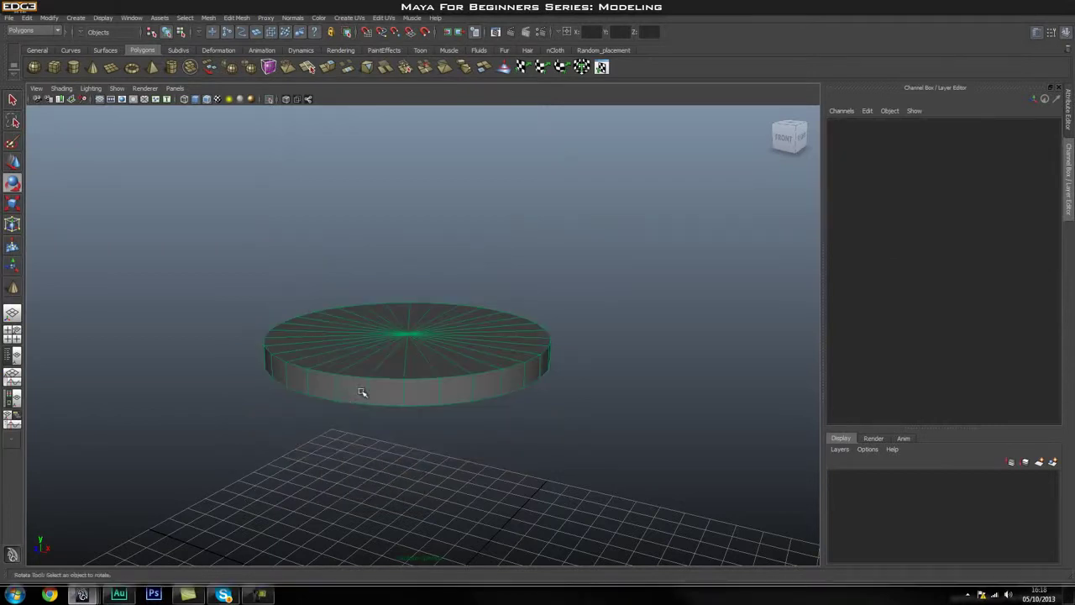
click(49, 18)
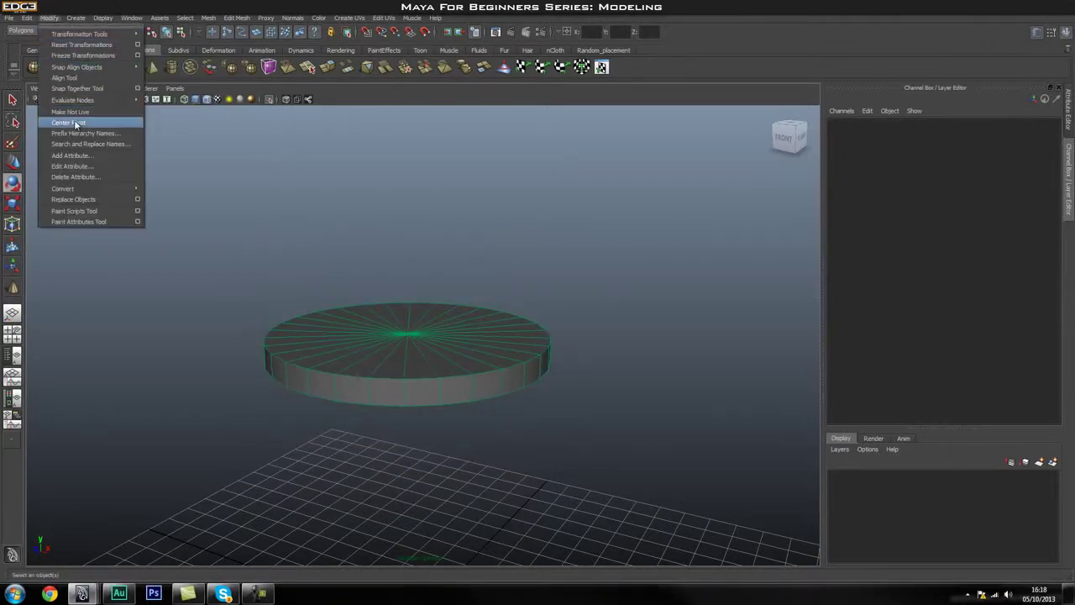
click(399, 204)
In the front view, draw a small, shallow polygon cylinder centred on the face of the live band.
key(space)
drag(468, 360, 462, 372)
drag(372, 366, 739, 378)
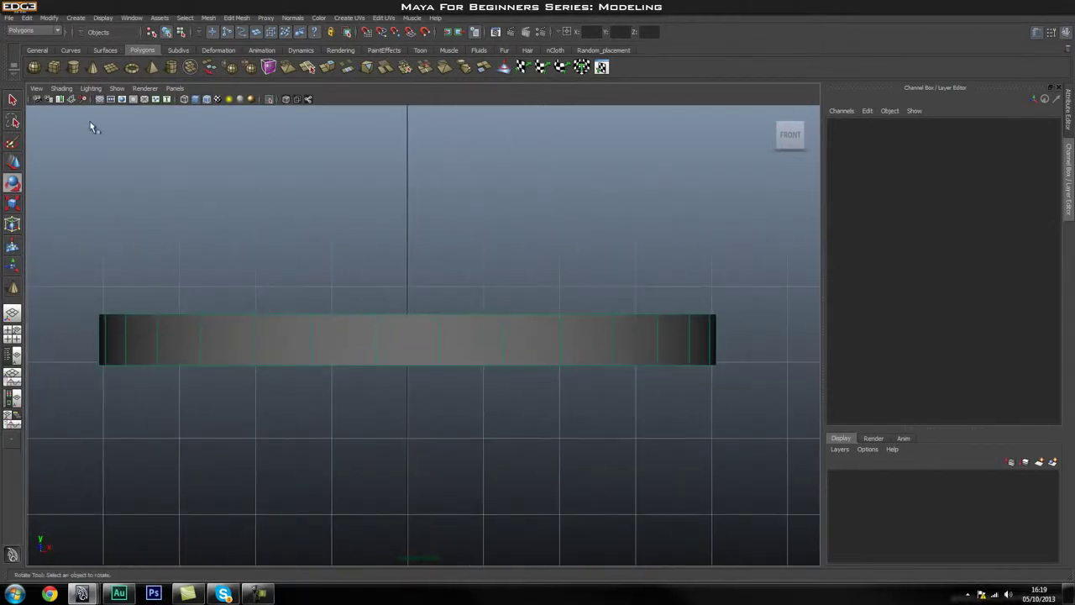
click(74, 67)
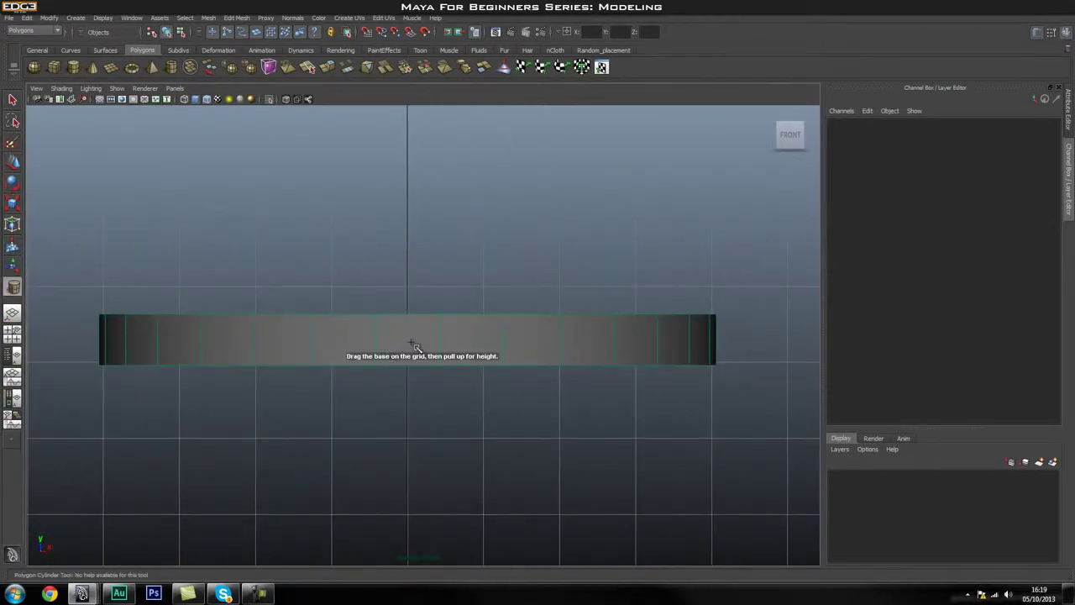
drag(408, 339, 410, 345)
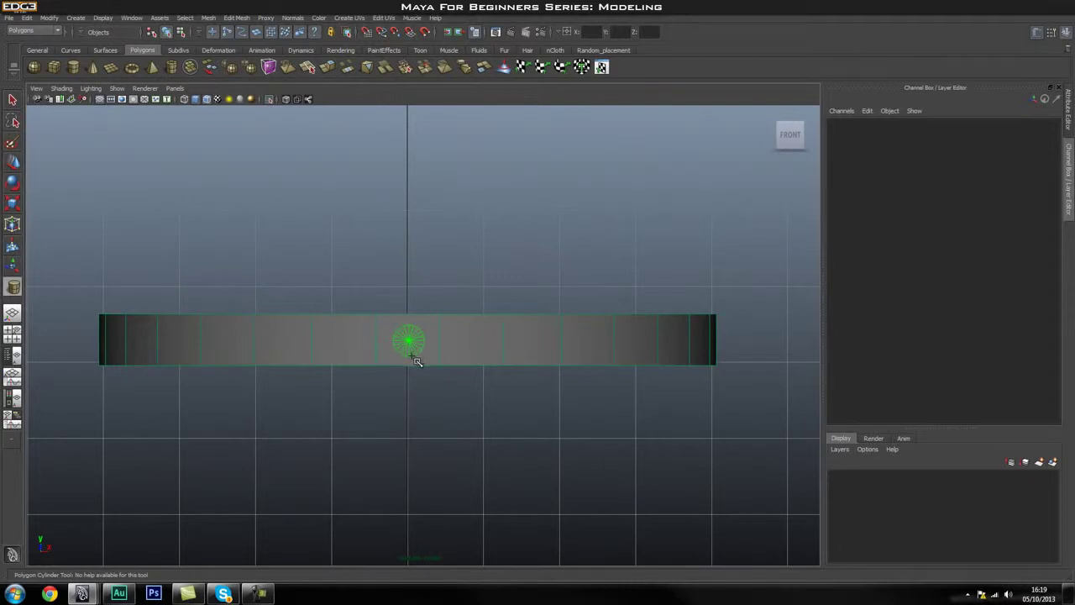
drag(412, 356, 414, 326)
Return to the perspective view, show the whole building again and make the band not live.
key(space)
alt+drag(460, 411, 468, 378)
key(e)
alt+middle_drag(648, 401, 526, 392)
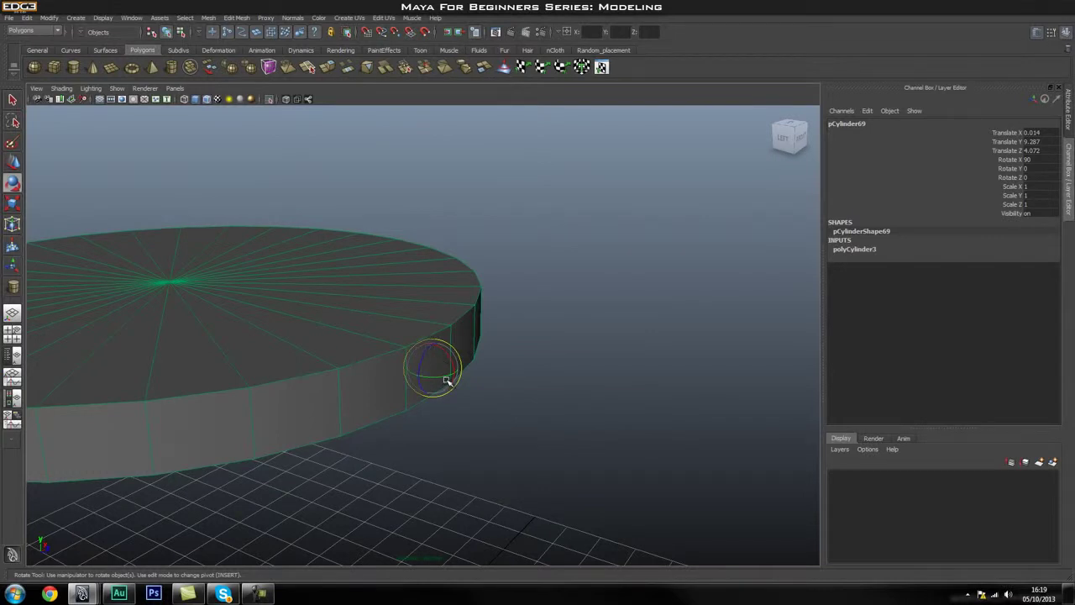
click(271, 100)
click(529, 352)
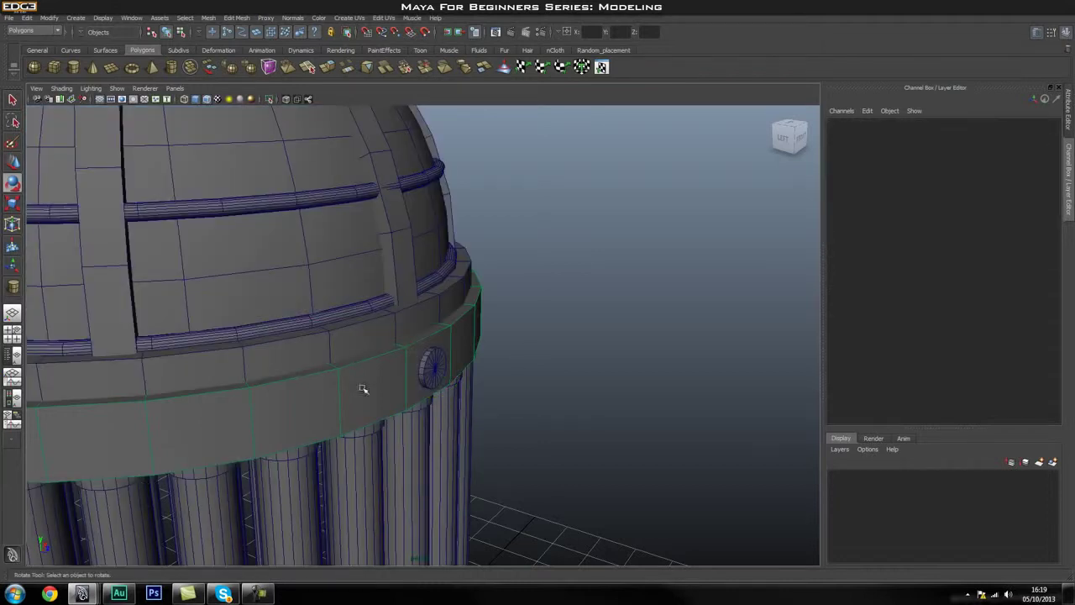
key(space)
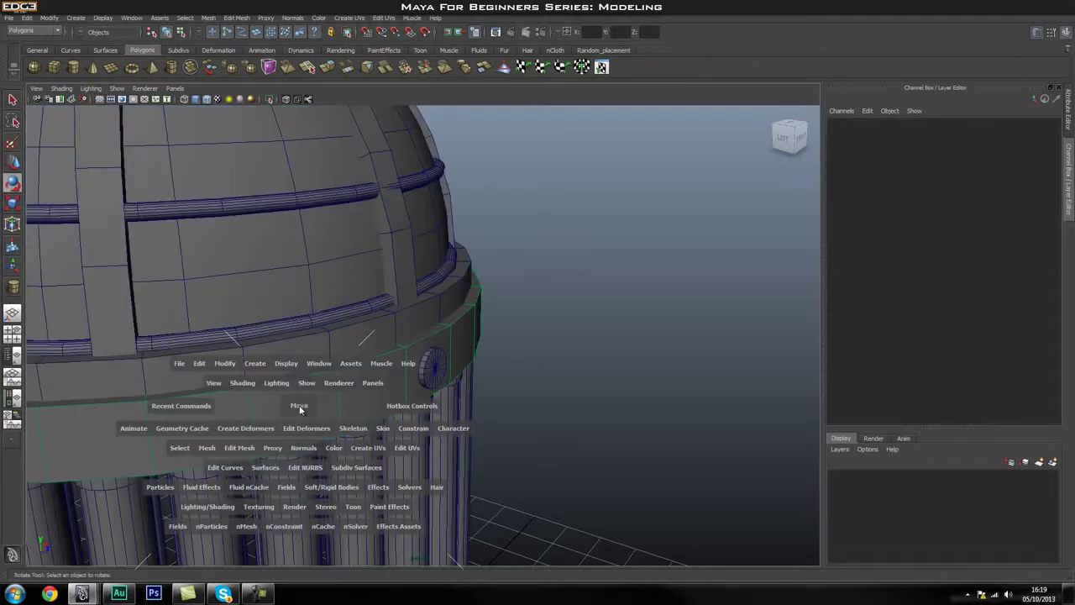
click(221, 364)
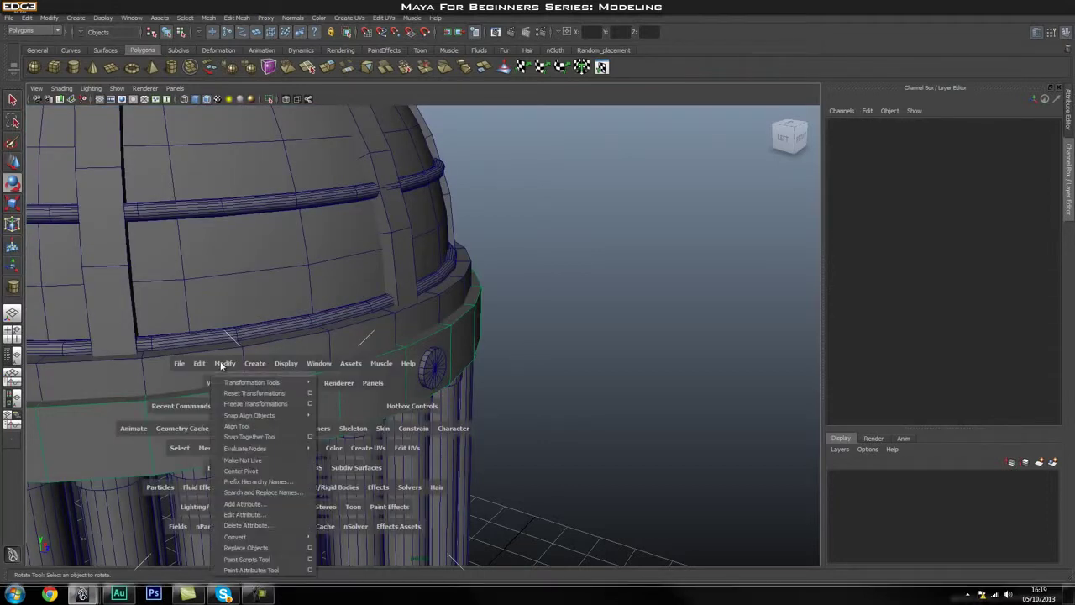
click(263, 461)
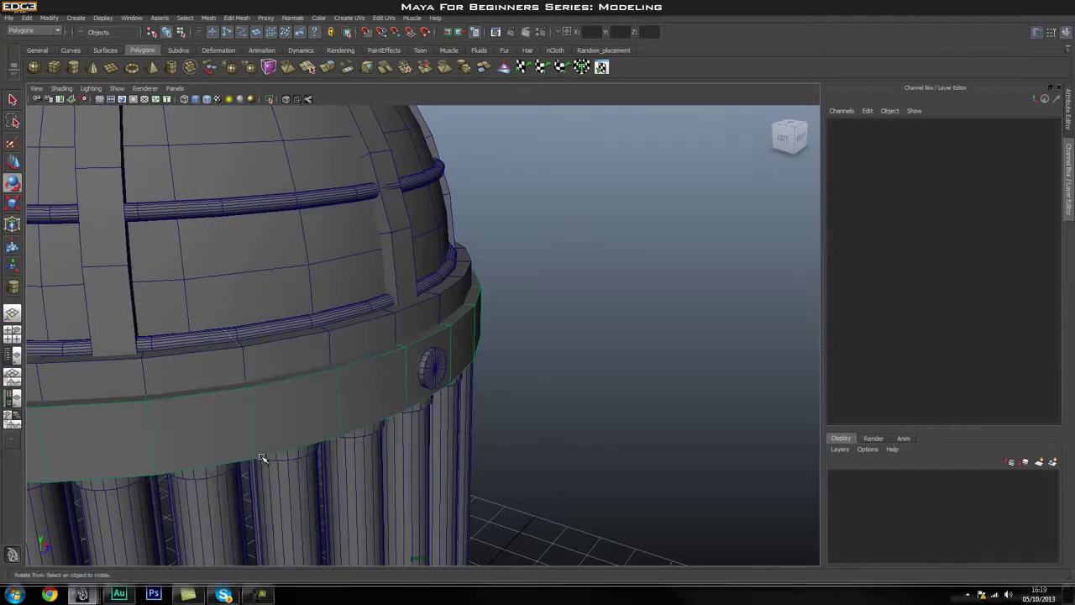
Isolate the band together with the small disc, and select only the disc.
click(337, 391)
shift+click(436, 380)
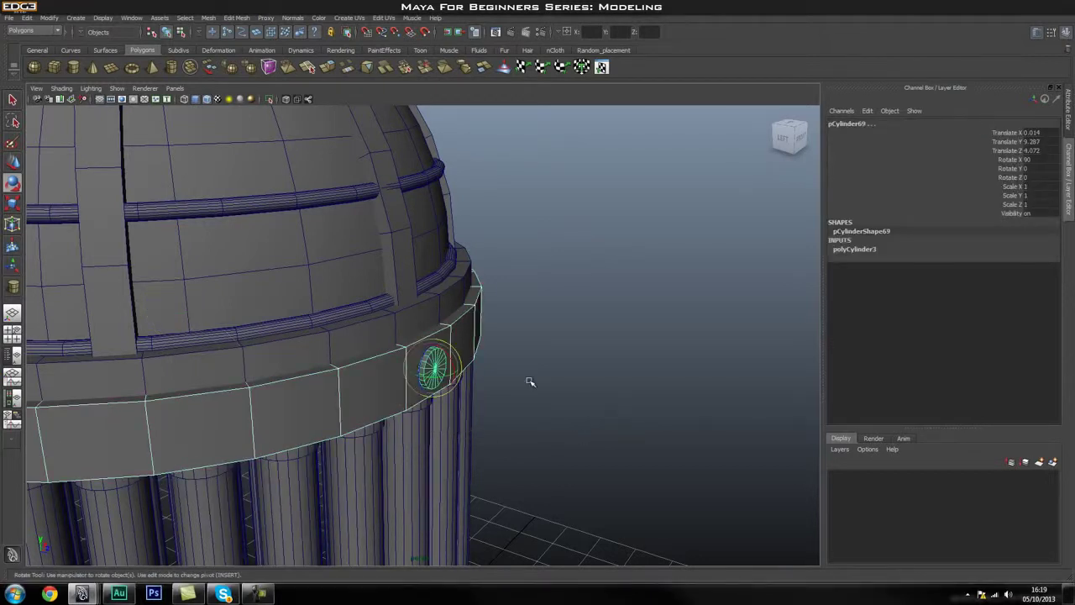
click(270, 100)
click(502, 366)
click(434, 368)
alt+drag(437, 370, 527, 340)
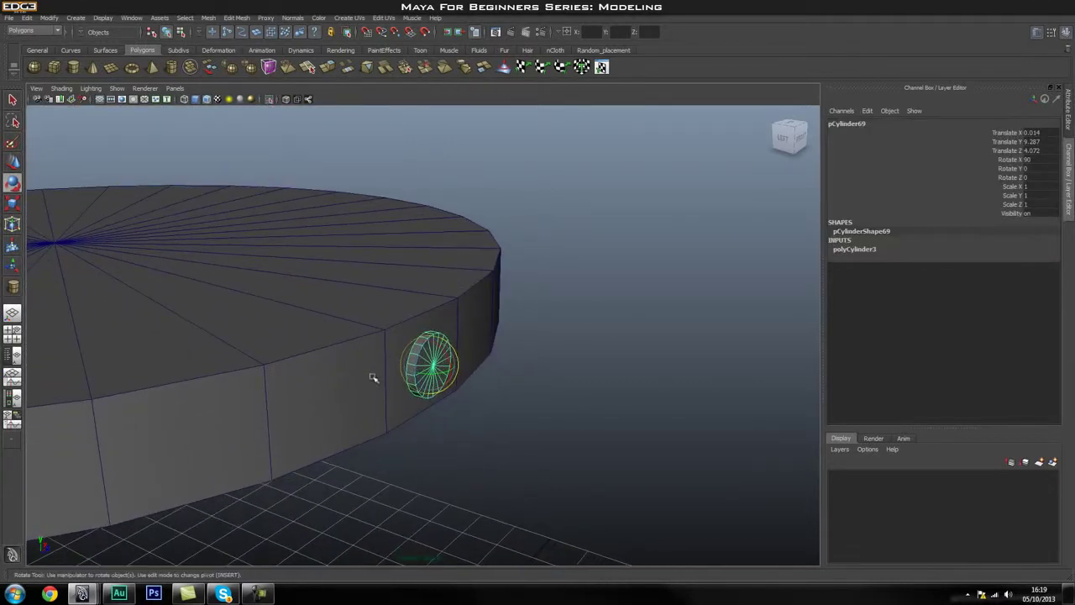
Duplicate the disc, scale the copy uniformly to 0.683 and move it outward to about Z 4.12.
key(ctrl+d)
key(w)
drag(446, 360, 423, 379)
key(r)
key(w)
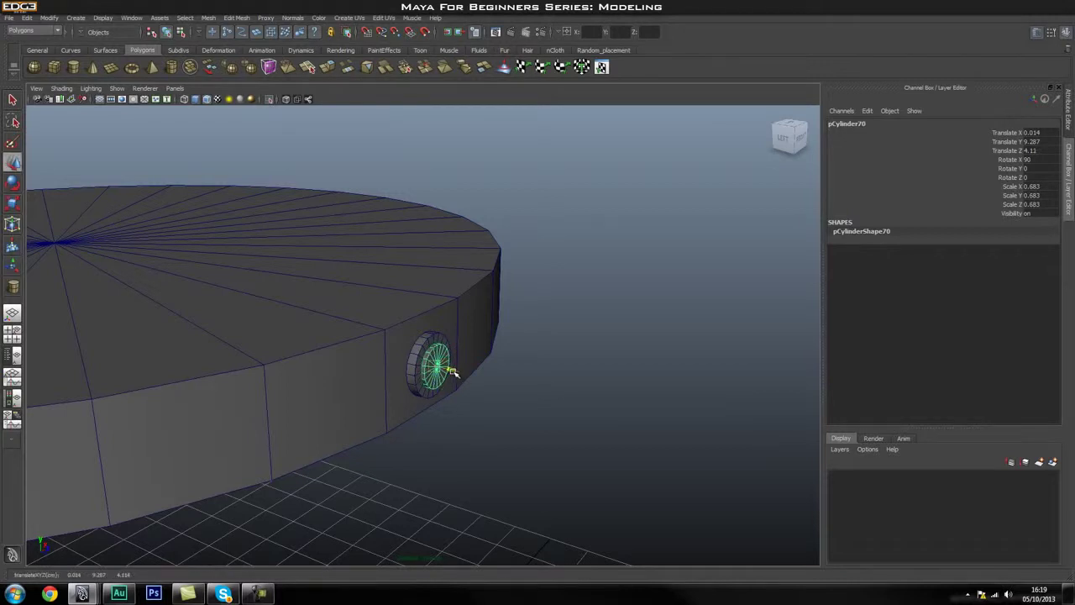
click(518, 365)
alt+drag(518, 365, 487, 367)
click(488, 369)
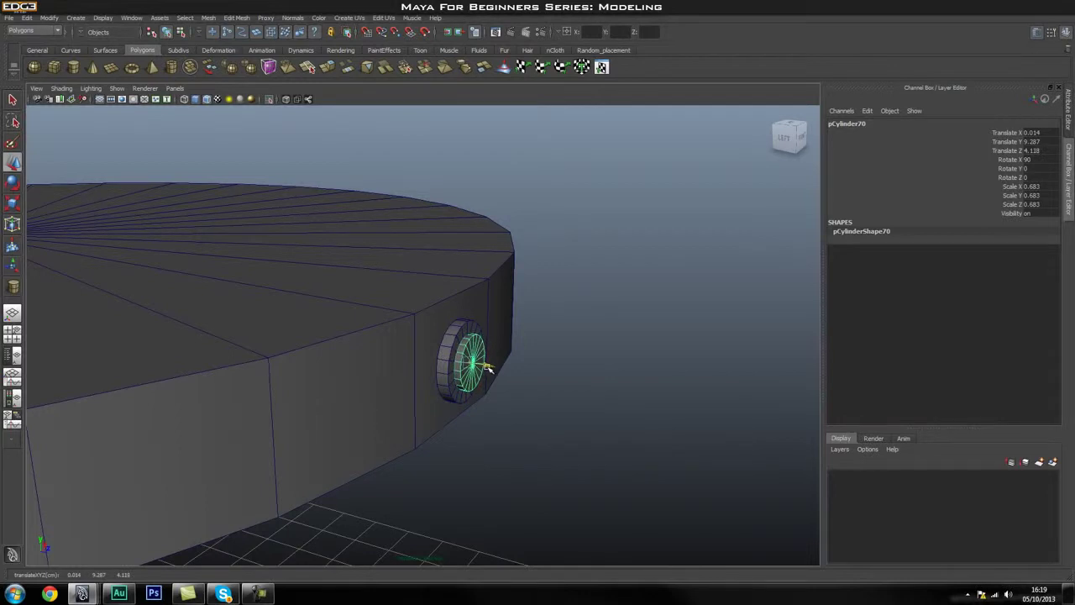
Clear the selection and turn off isolation to show the whole building around the band.
click(553, 362)
key(space)
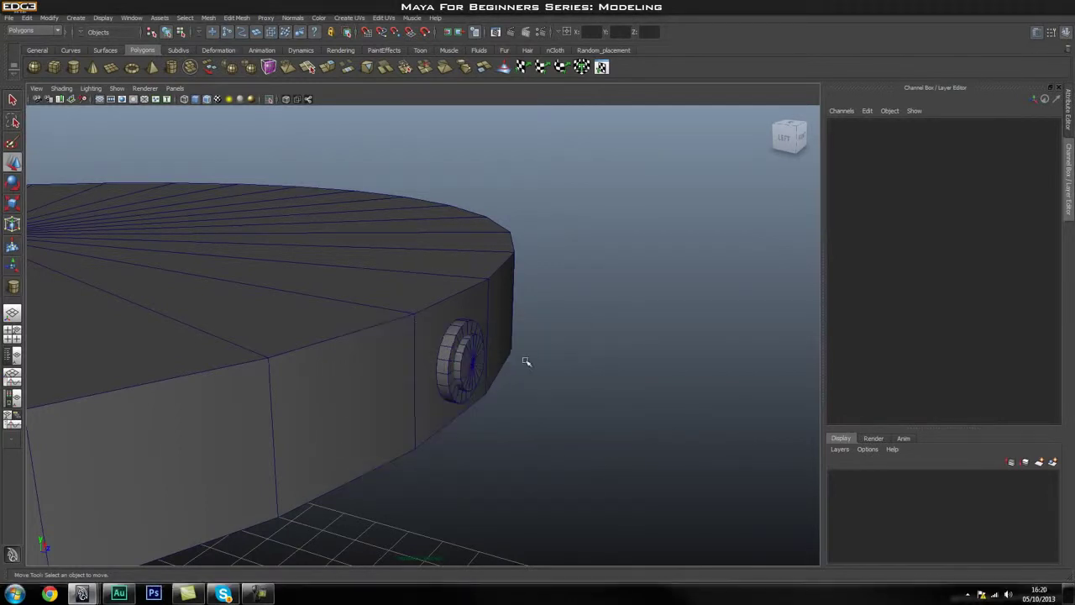
click(269, 99)
alt+right_drag(591, 354, 277, 351)
alt+drag(277, 351, 336, 356)
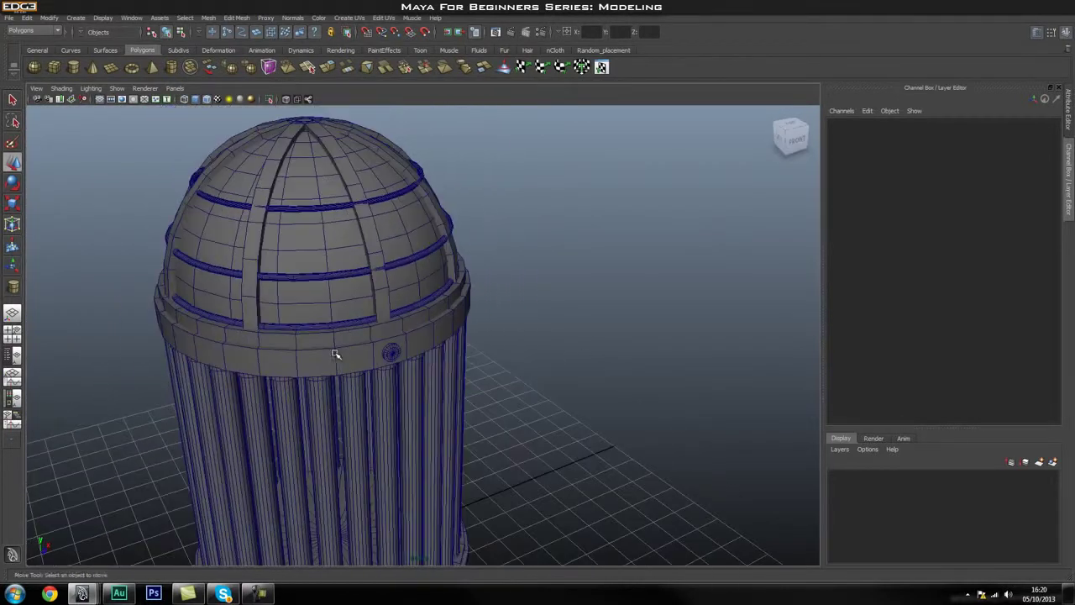
alt+right_drag(336, 356, 389, 364)
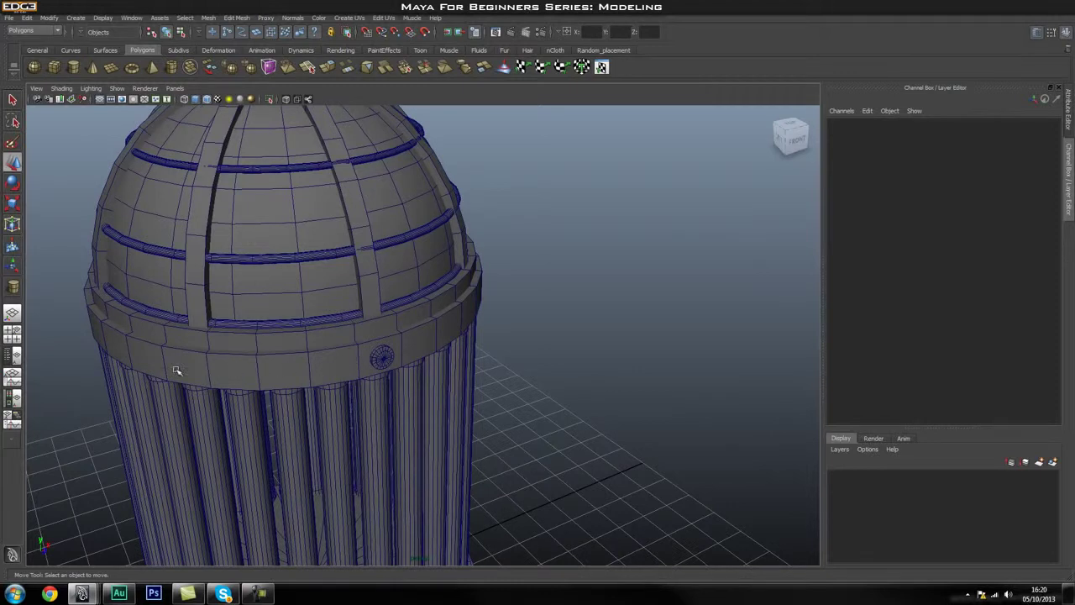
scroll(430, 351, up, 3)
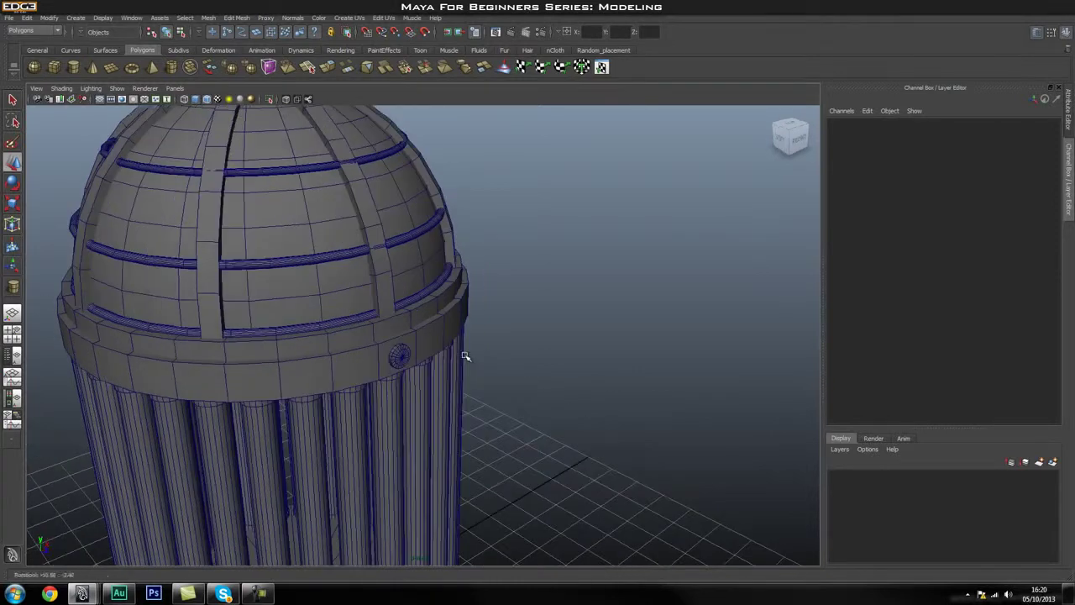
Group the two stacked discs on the band and list the new group in the Outliner beside the perspective view.
click(392, 373)
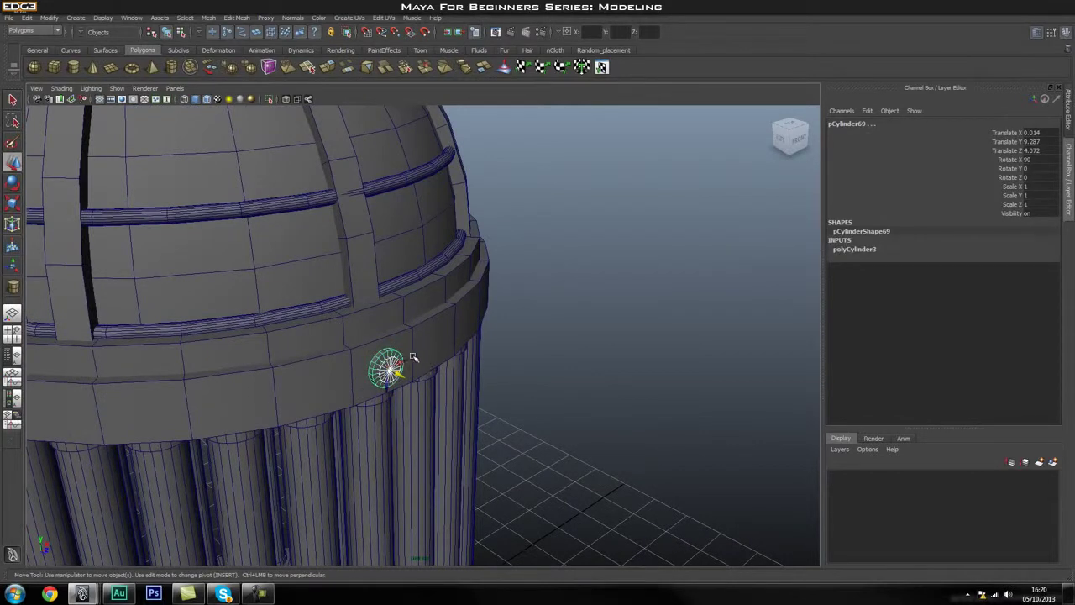
key(ctrl+g)
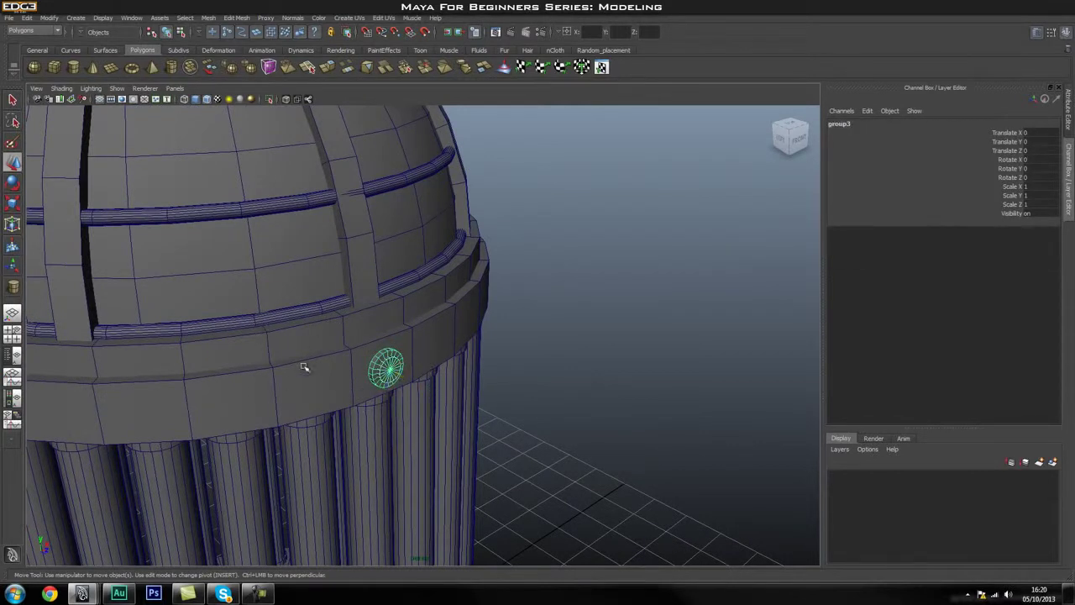
click(12, 354)
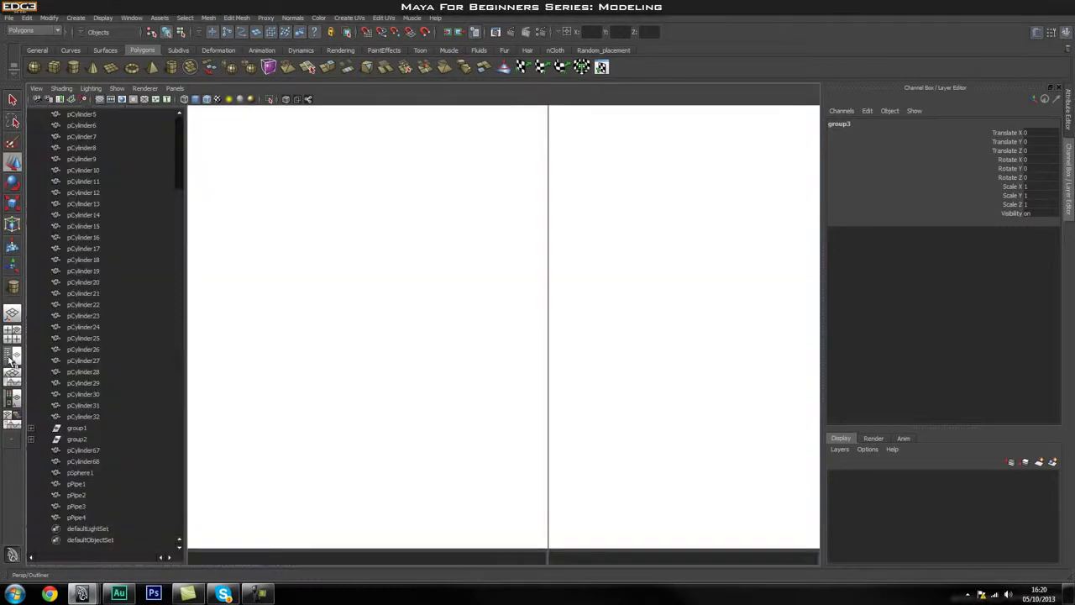
scroll(131, 338, down, 2)
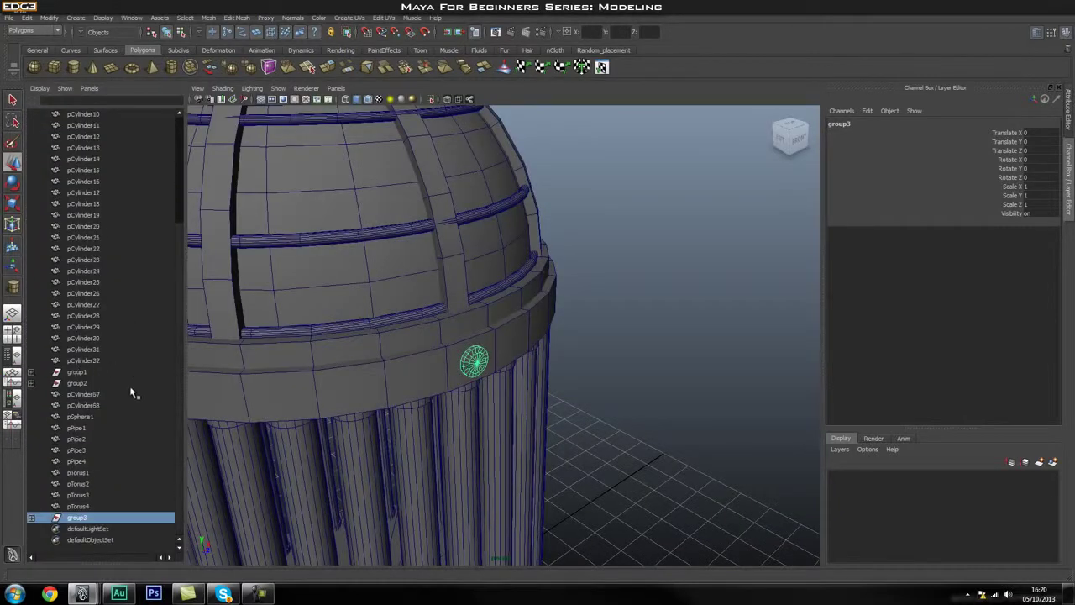
click(81, 507)
click(81, 518)
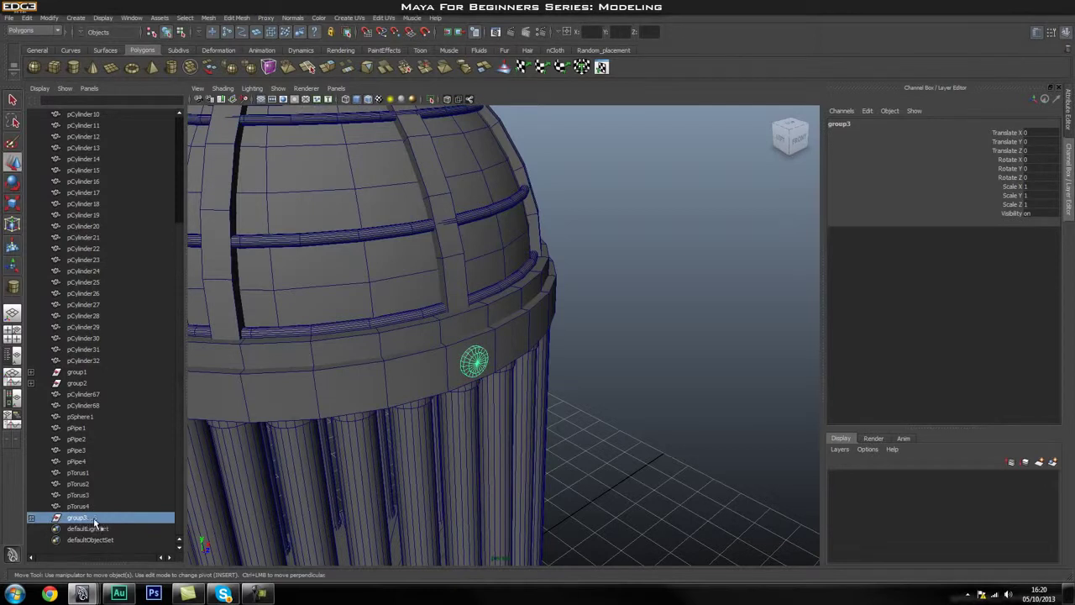
Examine the Outliner's object list and existing groups, ending with the disc group selected.
scroll(495, 461, down, 3)
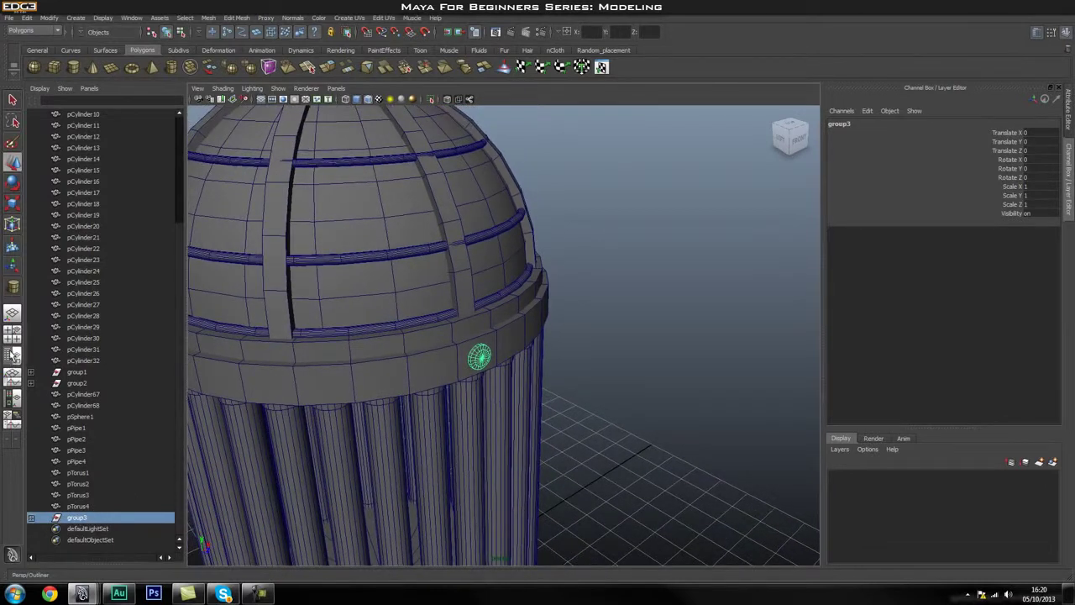
scroll(61, 243, up, 5)
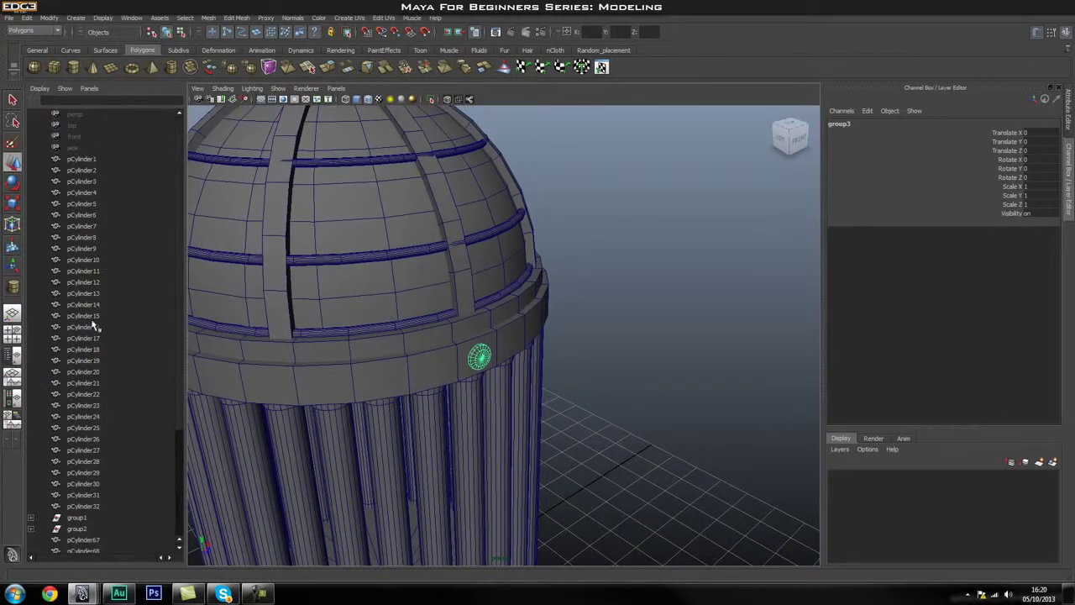
scroll(105, 461, down, 5)
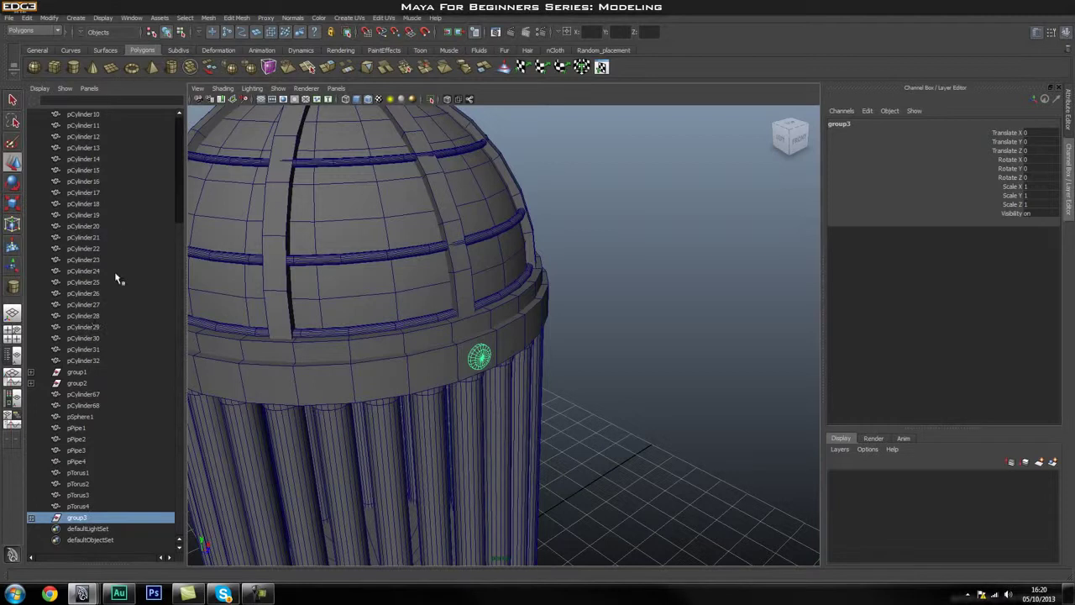
click(83, 375)
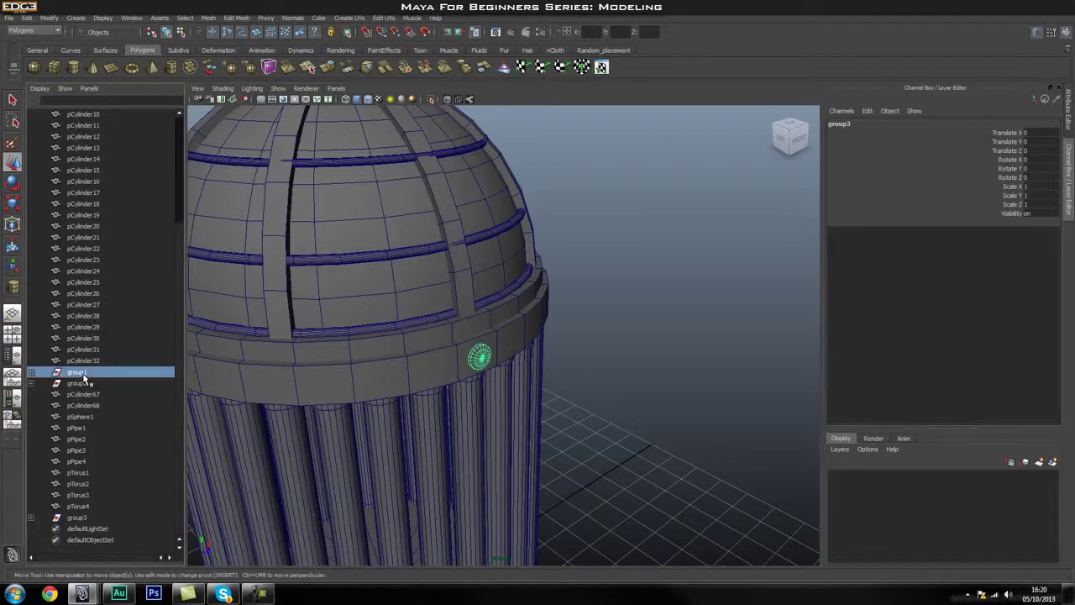
click(90, 383)
alt+right_drag(582, 435, 556, 449)
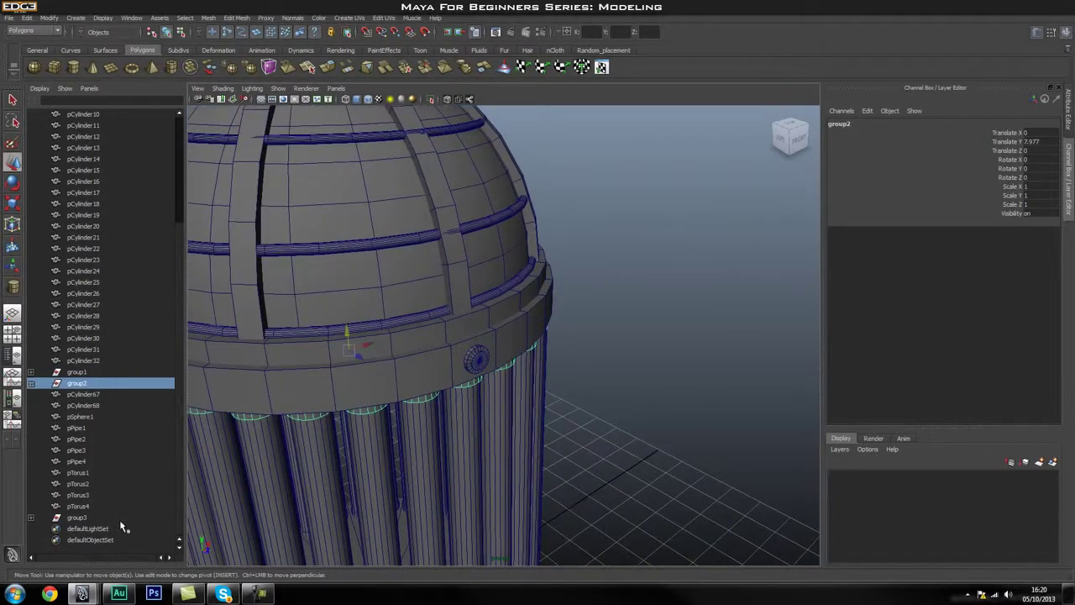
click(118, 518)
alt+right_drag(421, 403, 412, 425)
alt+middle_drag(413, 426, 391, 427)
alt+right_drag(392, 427, 243, 436)
alt+drag(432, 408, 377, 233)
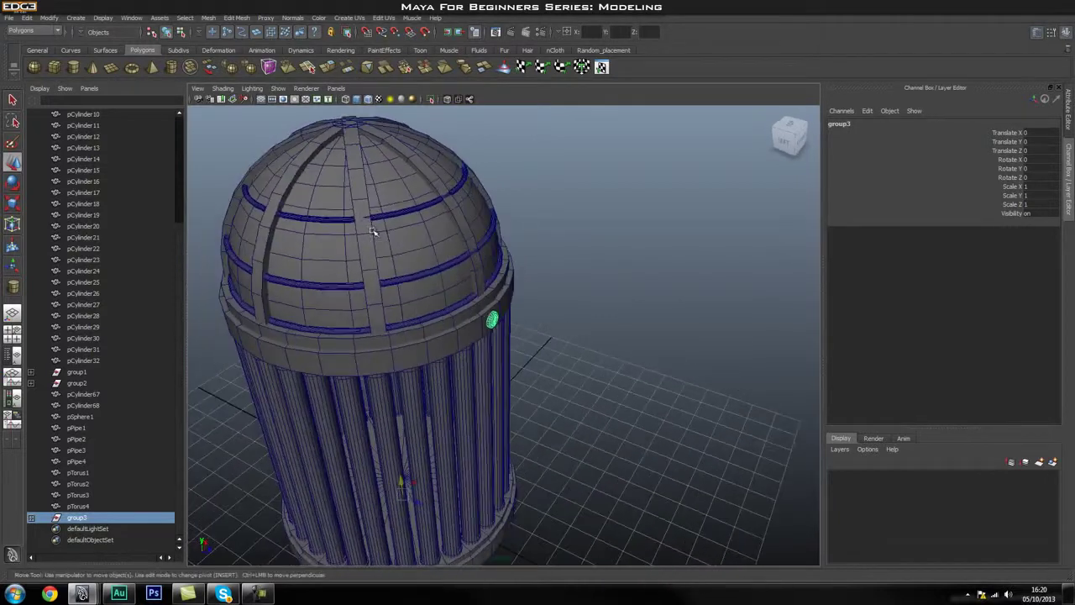
Isolate the band beneath the dome together with the disc group.
click(427, 349)
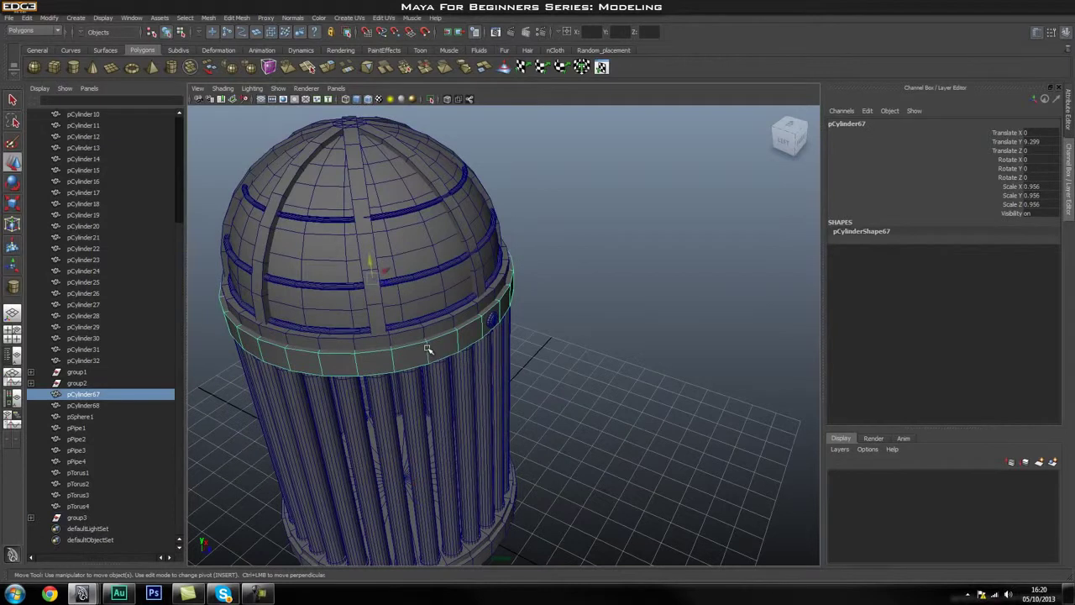
click(82, 518)
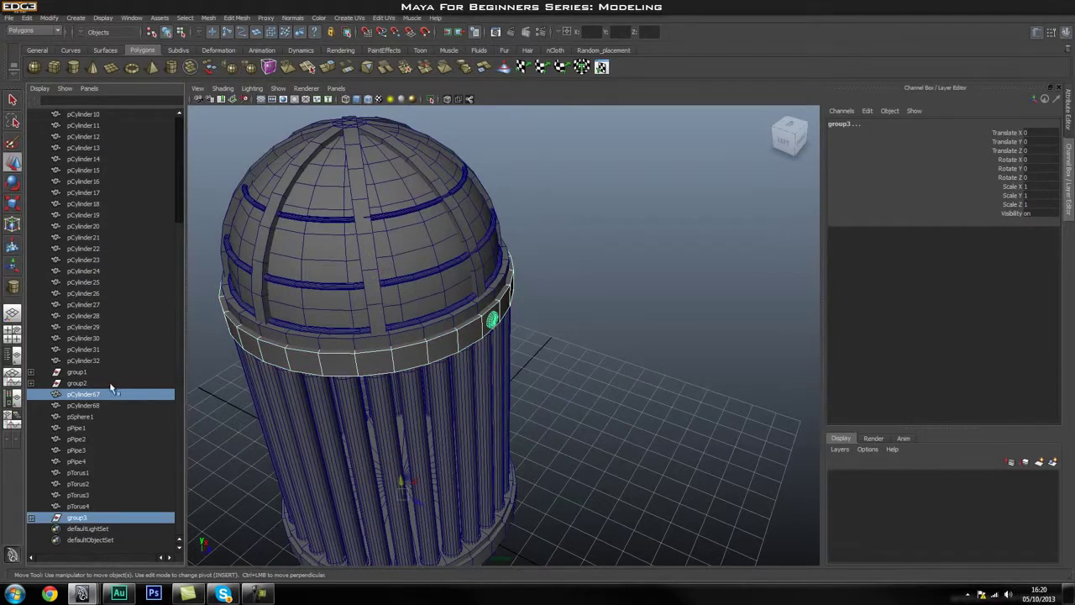
click(108, 392)
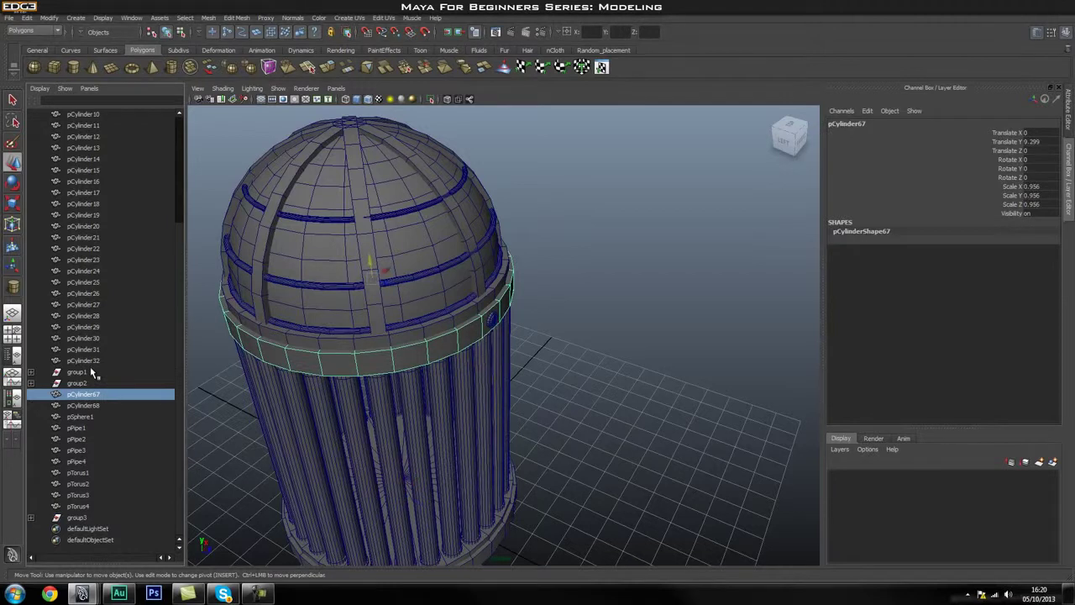
click(79, 372)
click(84, 394)
ctrl+click(84, 521)
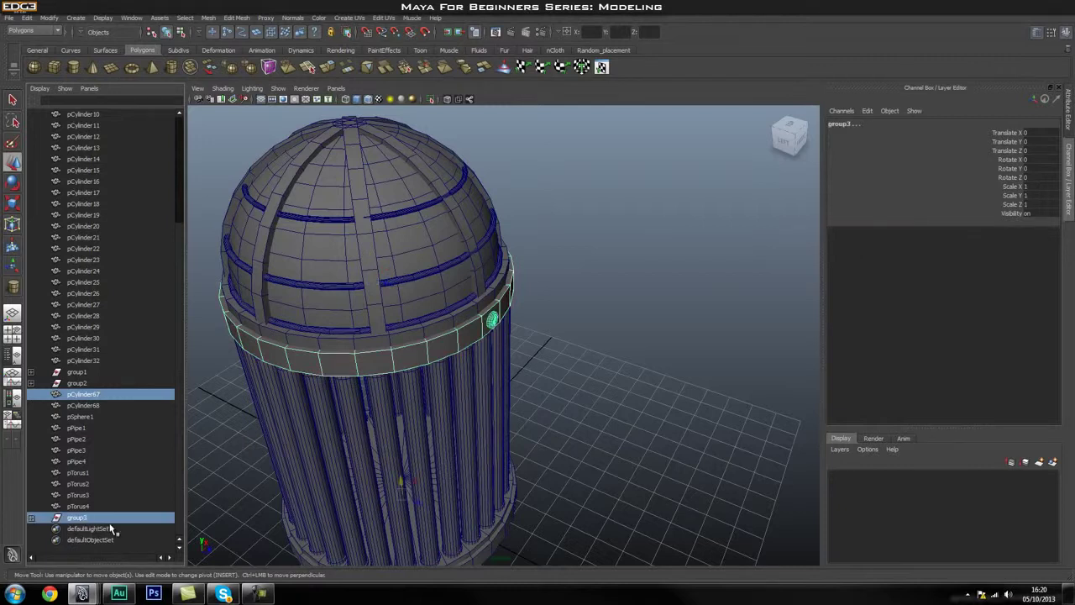
click(431, 99)
alt+middle_drag(371, 288, 368, 317)
alt+right_drag(368, 317, 445, 319)
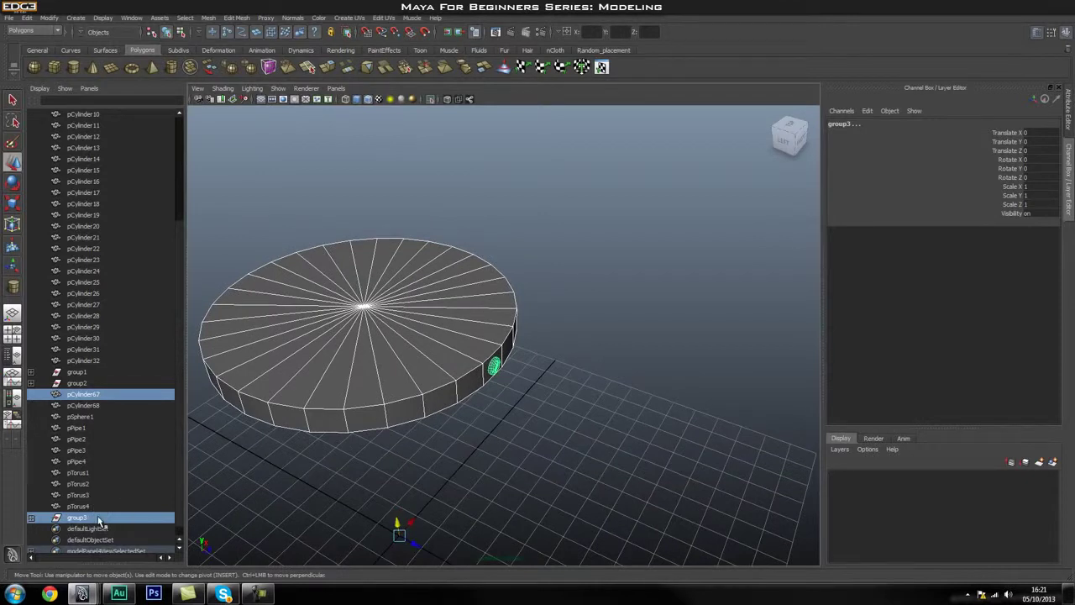
Move the disc group's pivot to the band's top centre by snapping it to the central vertex.
click(99, 522)
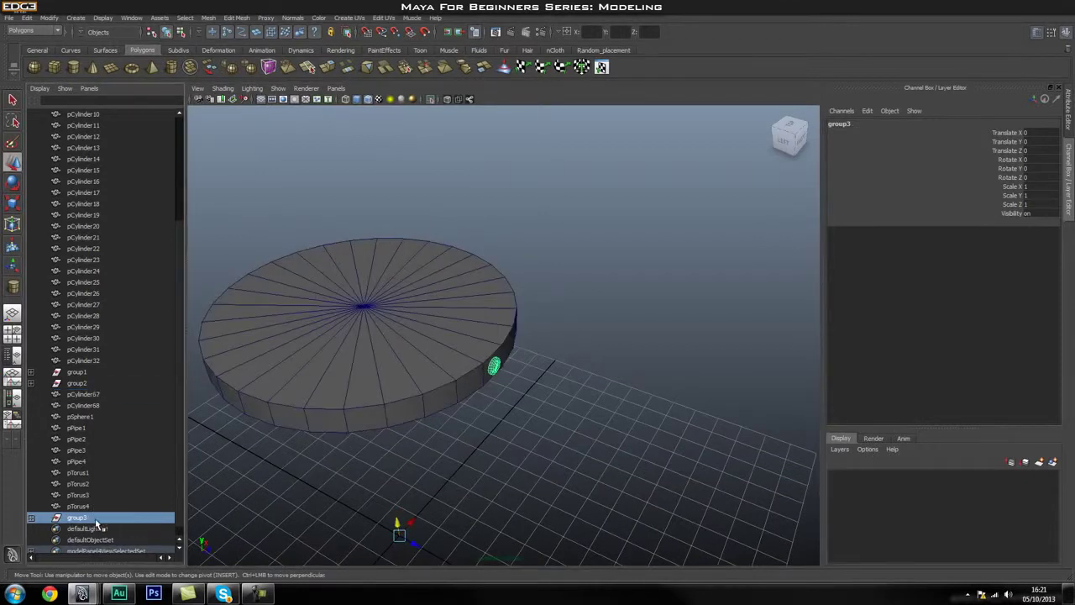
alt+drag(372, 512, 387, 531)
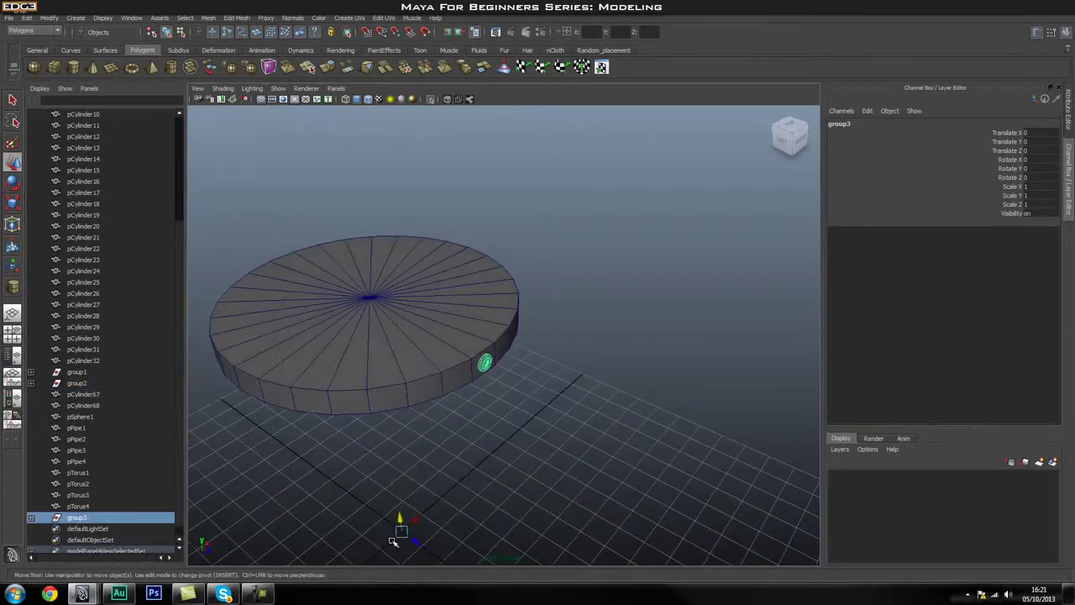
alt+middle_drag(400, 534, 412, 426)
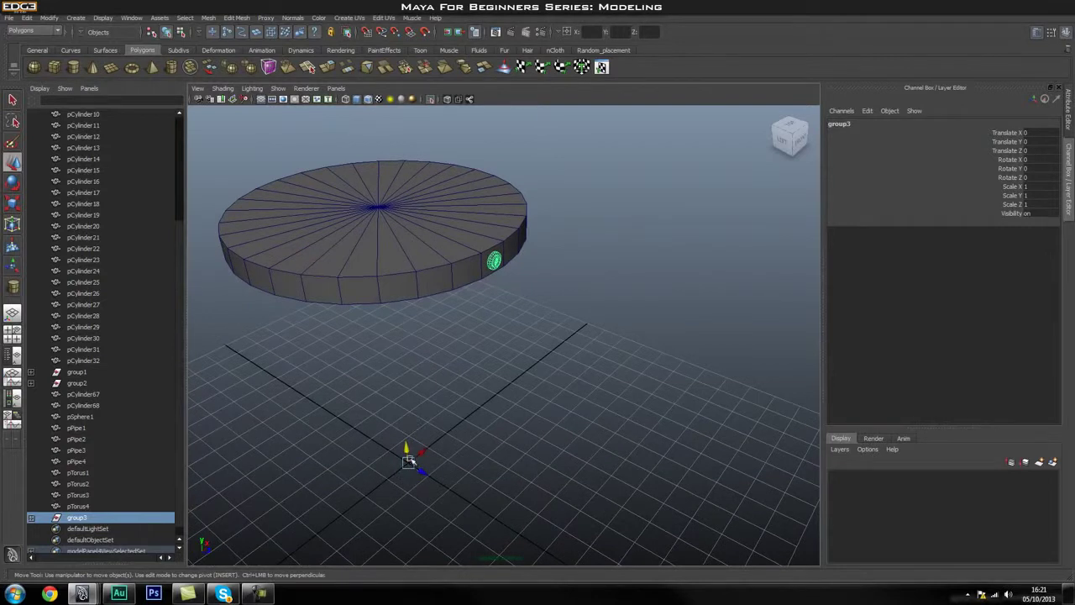
mouse_move(406, 461)
alt+mouse_down()
mouse_move(427, 434)
mouse_move(404, 412)
mouse_move(405, 464)
alt+mouse_up()
alt+drag(417, 424, 372, 233)
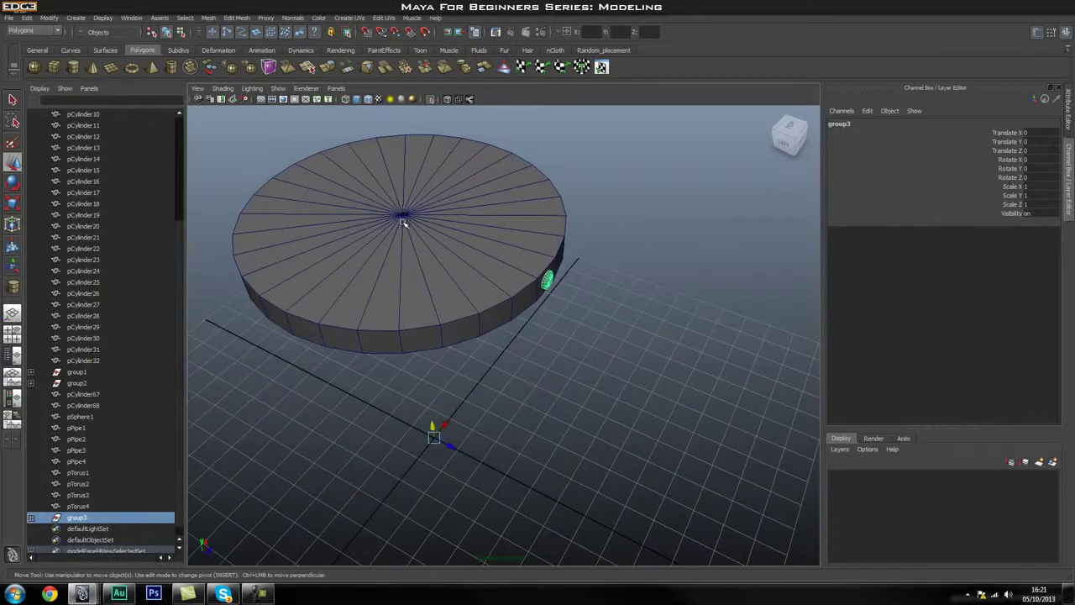
key(Insert)
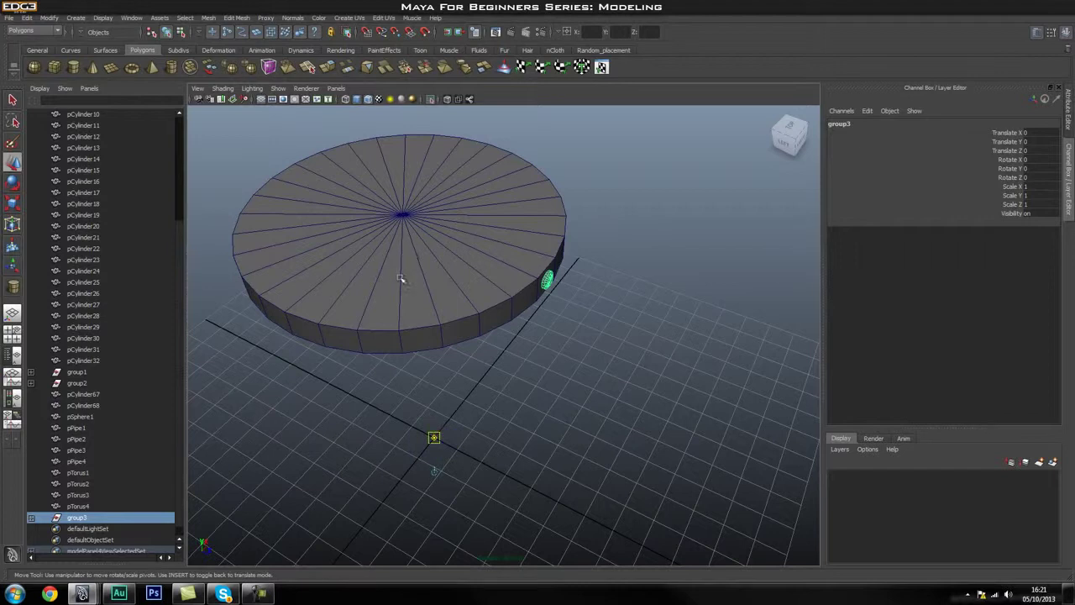
key(v)
middle_drag(407, 220, 404, 214)
alt+right_drag(372, 241, 413, 293)
alt+drag(451, 280, 485, 221)
alt+right_drag(485, 221, 457, 284)
key(Insert)
alt+drag(467, 354, 488, 336)
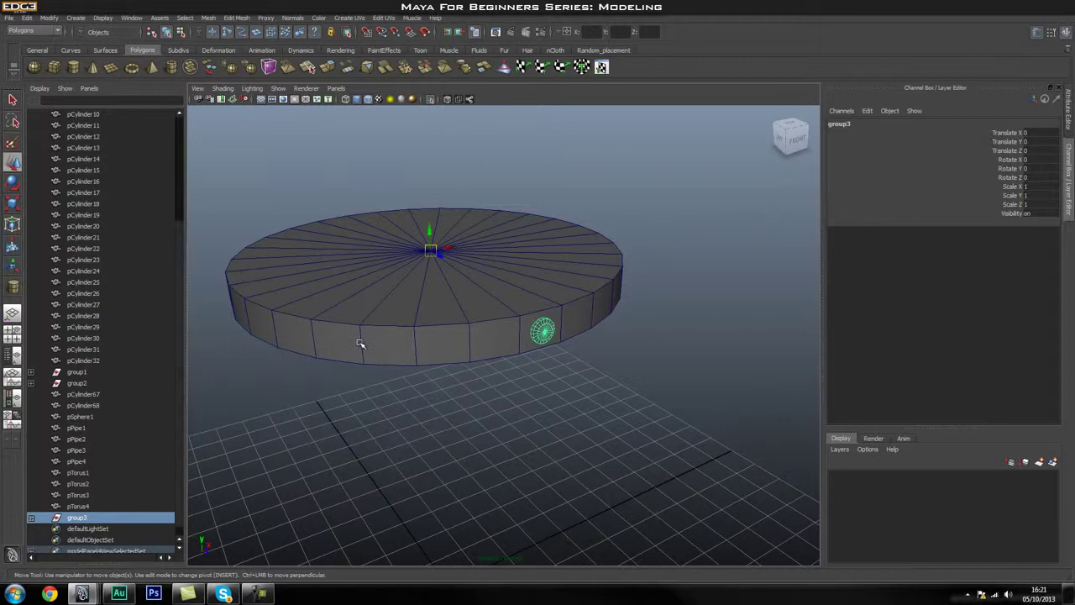
Duplicate the disc group and set the copy's Rotate Y to -12.
key(ctrl+g)
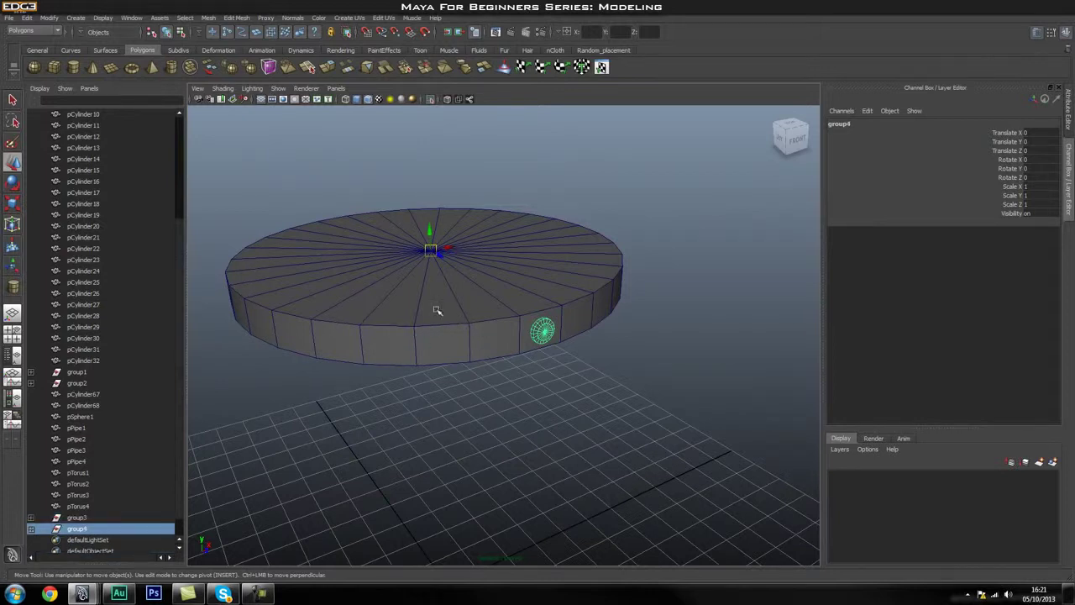
key(e)
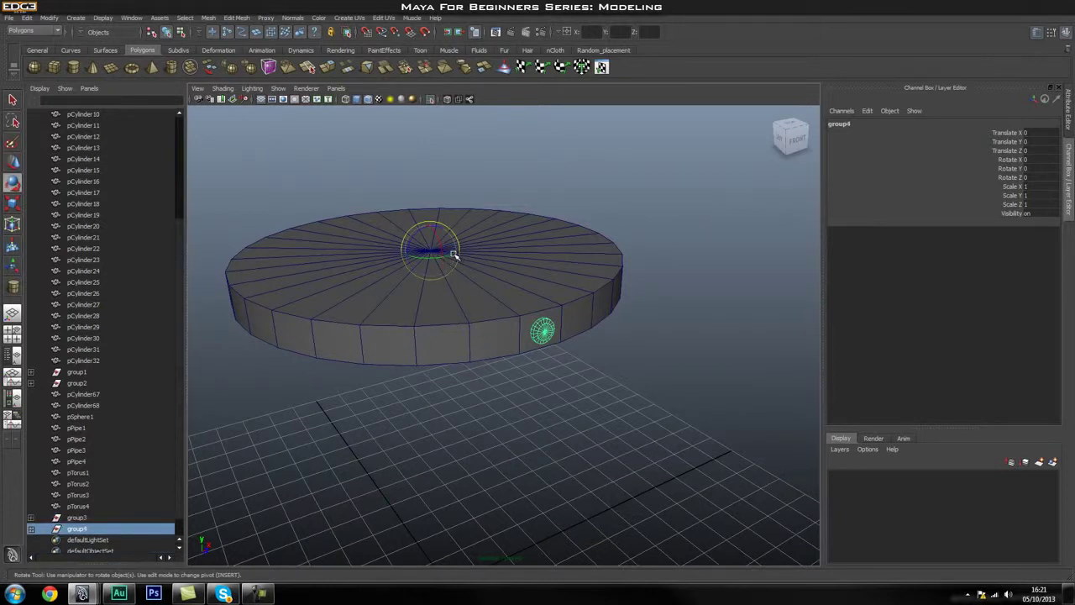
click(452, 254)
drag(452, 253, 450, 257)
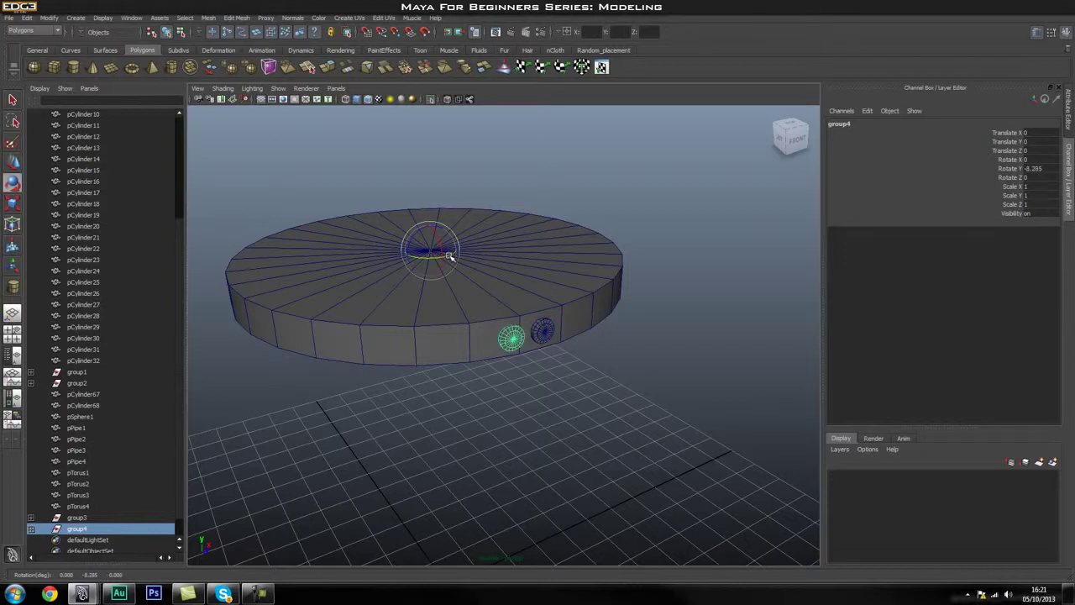
double_click(1042, 168)
text(-10)
key(Return)
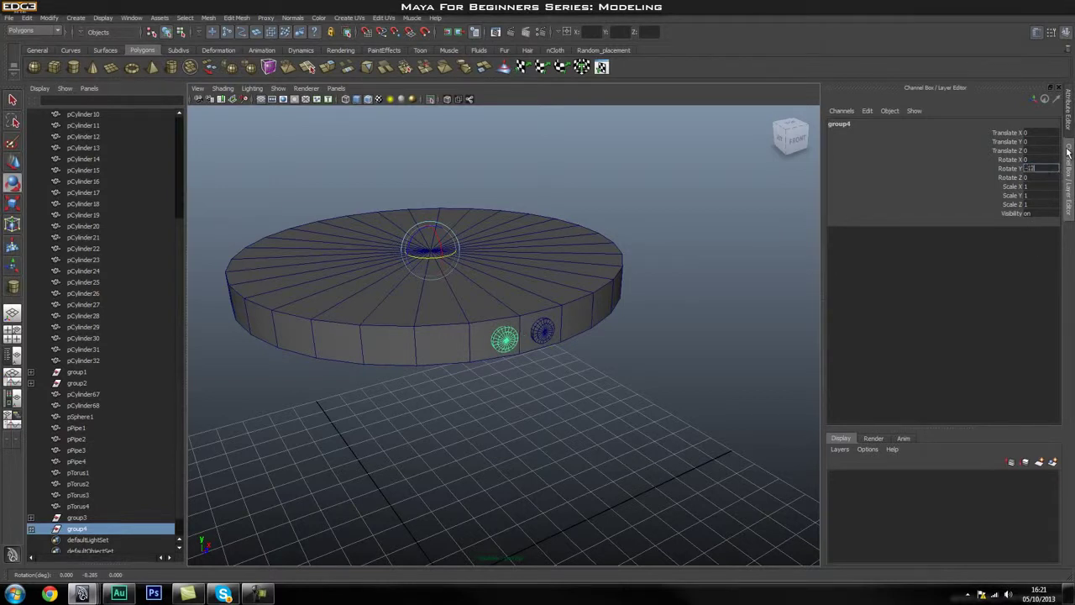
click(585, 396)
alt+drag(585, 396, 544, 388)
Duplicate the rotated disc group and set the new copy's Rotate Y to -24.
click(75, 529)
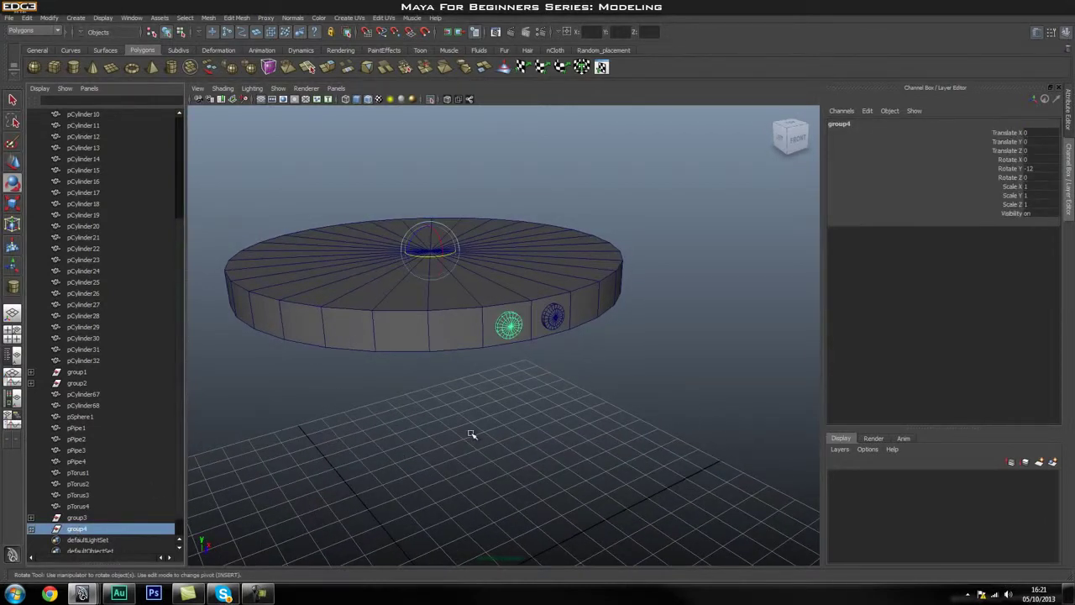
key(ctrl+d)
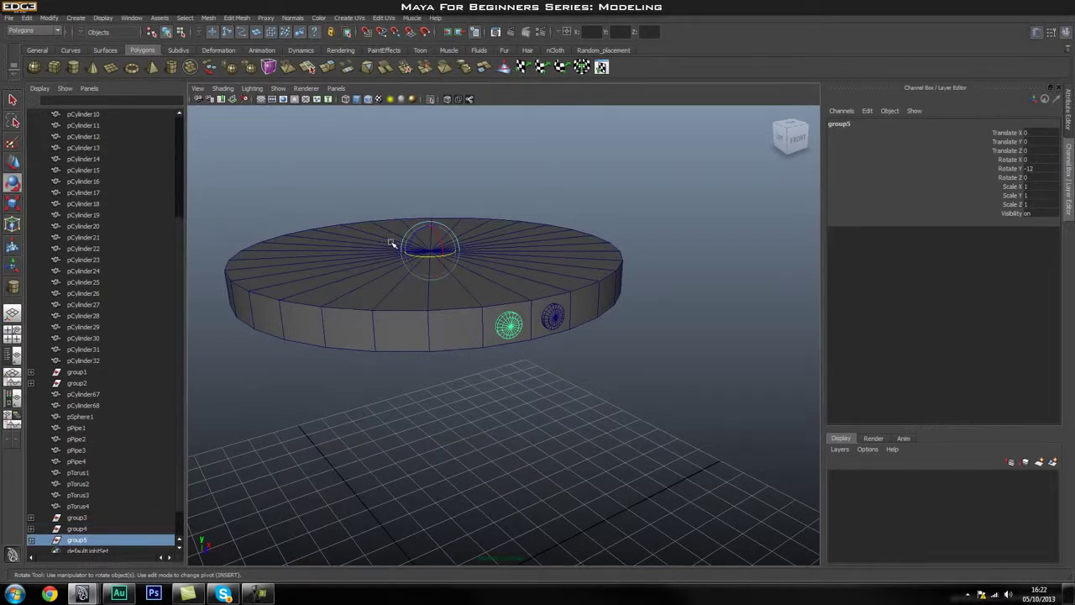
click(1048, 168)
text(-24)
key(Return)
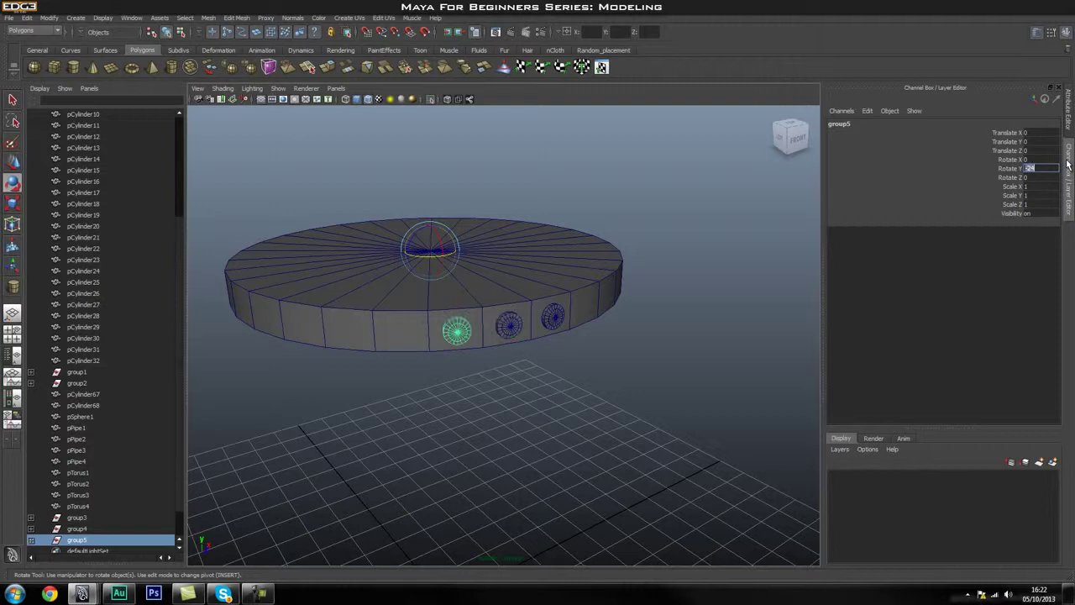
click(425, 258)
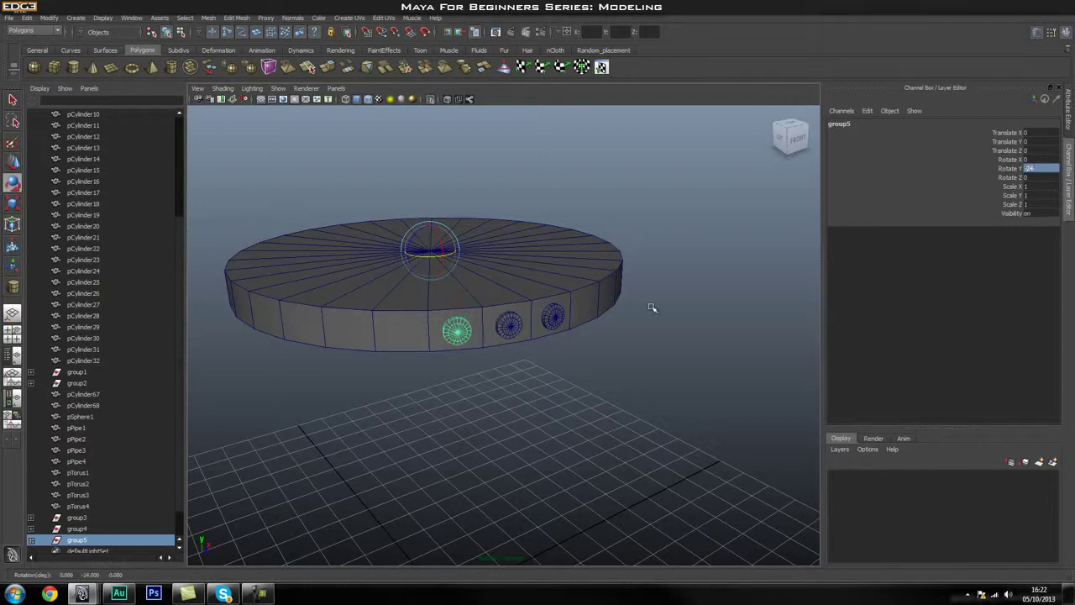
Repeat the duplicate with its 12-degree rotation around the band until every face carries a disc ornament.
key(shift+d)
key(shift+d)
key(shift+d)
key(shift+d)
key(shift+d)
key(shift+d)
key(shift+d)
key(shift+d)
key(shift+d)
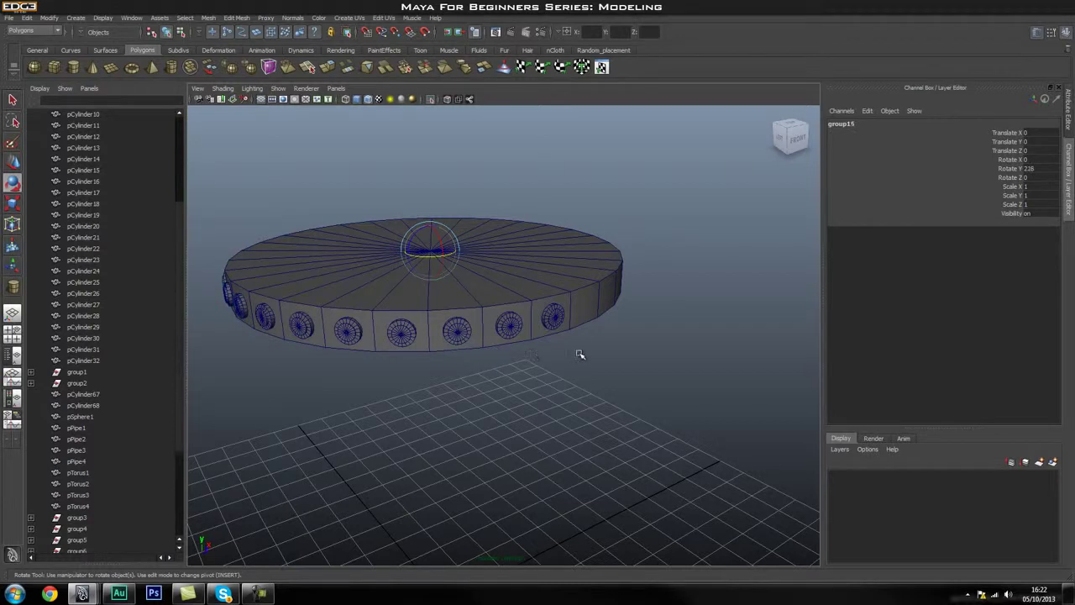
key(shift+d)
key(shift+d)
key(shift+d)
alt+drag(629, 320, 536, 405)
key(shift+d)
key(shift+d)
key(shift+d)
key(shift+d)
key(shift+d)
key(shift+d)
key(shift+d)
key(shift+d)
key(shift+d)
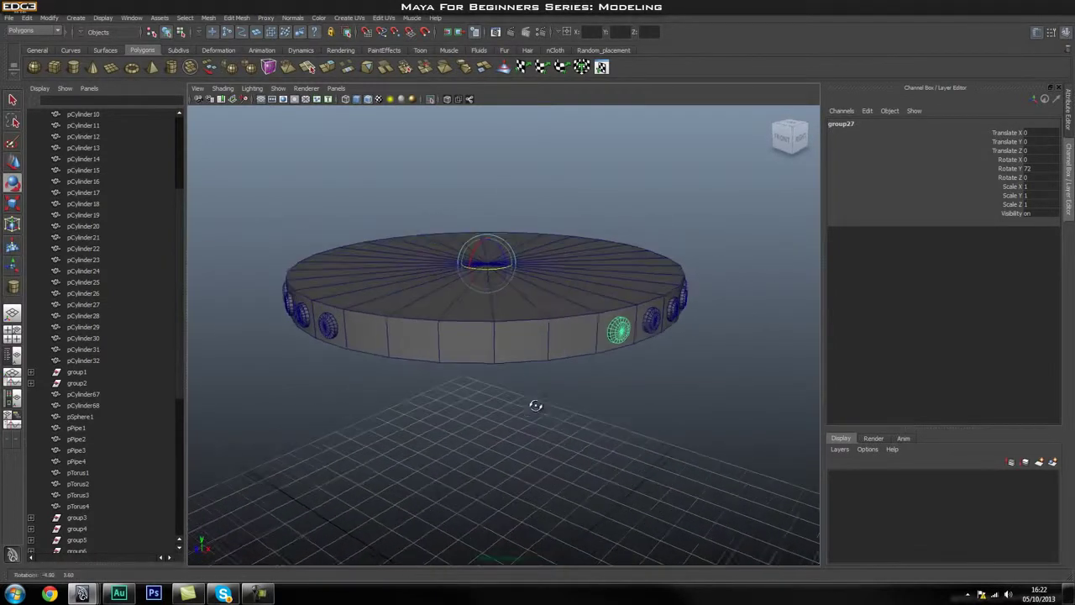
key(shift+d)
key(shift+d)
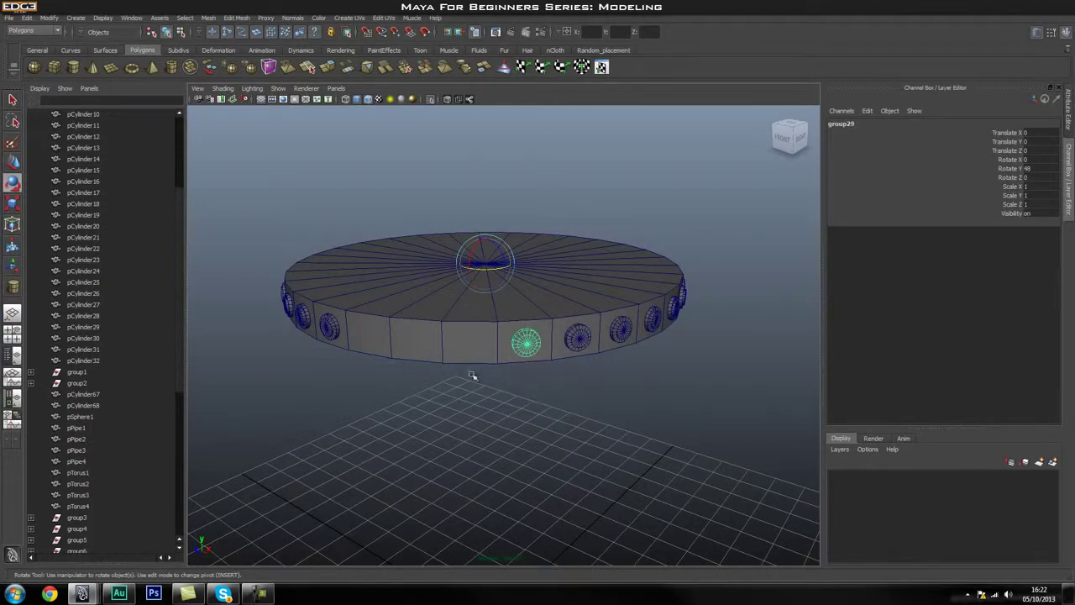
key(shift+d)
key(shift+d)
key(shift+d)
Deselect the last disc group and turn off isolation to view the ornamented band on the complete building.
alt+drag(391, 412, 485, 420)
alt+drag(579, 384, 608, 292)
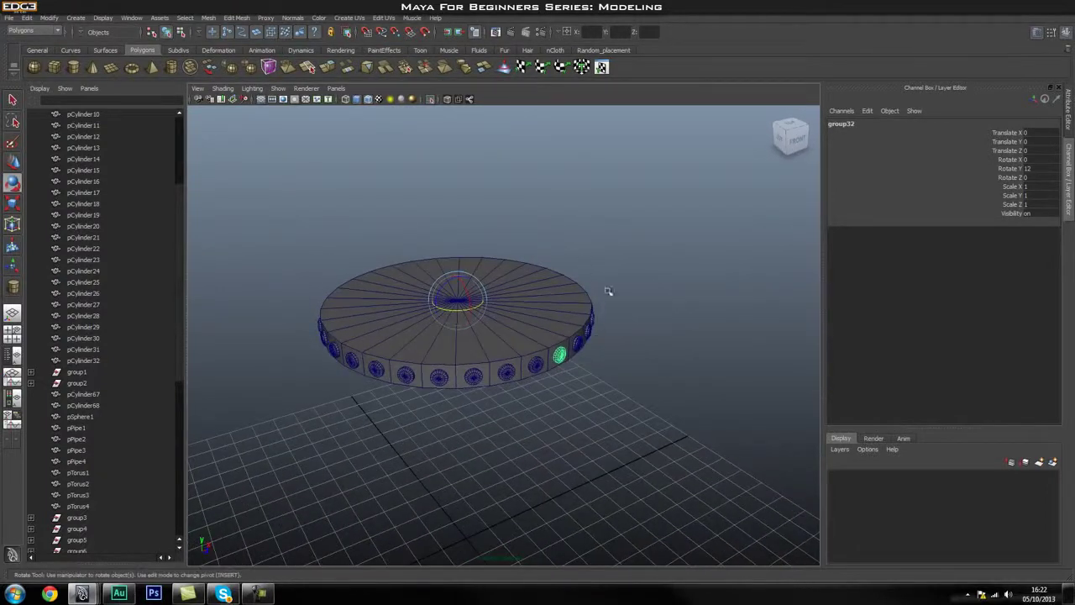
click(644, 402)
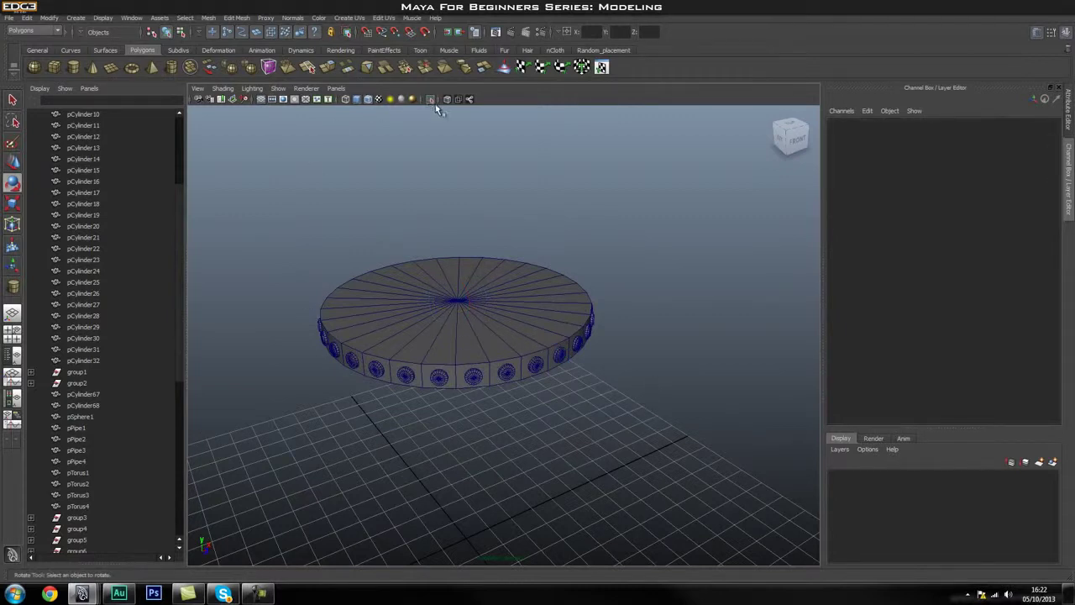
click(432, 99)
alt+drag(657, 343, 572, 353)
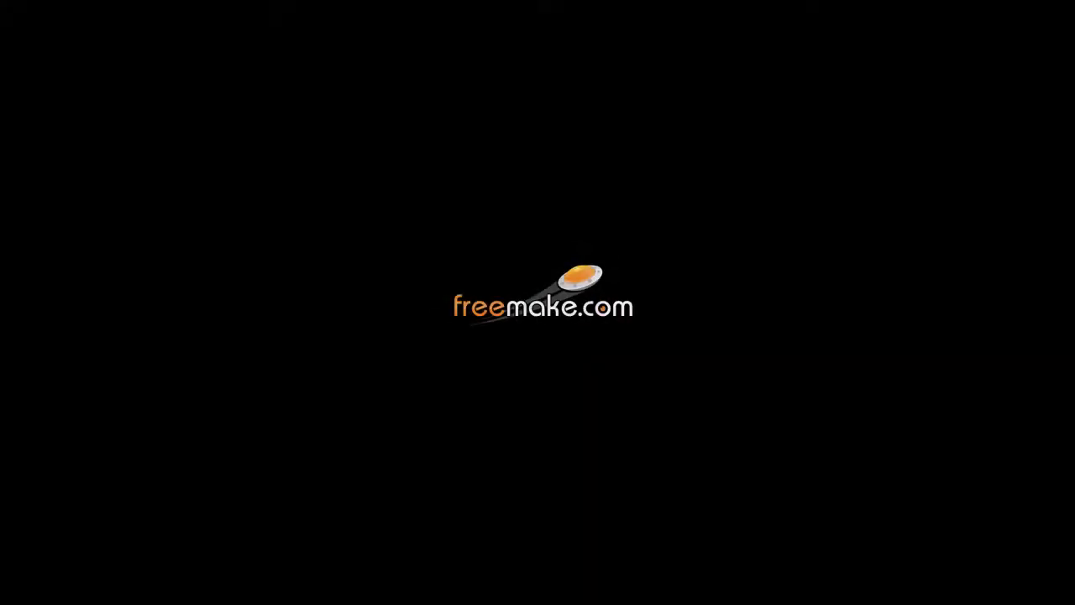